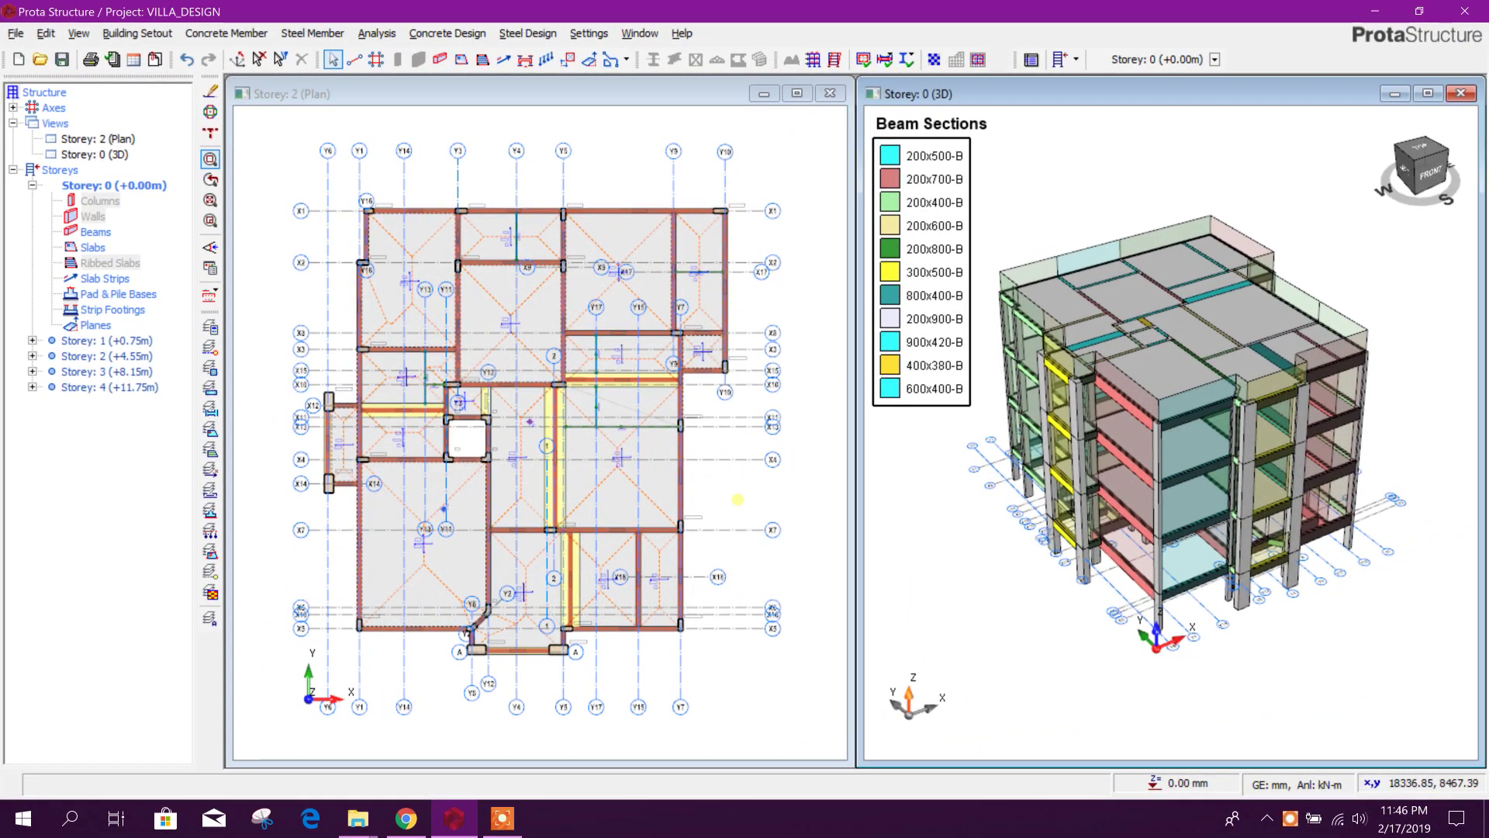
- Step the active storey up to Storey 2 and back down to Storey 0, and collapse Storey 0 in the structure tree
key(Page_Up)
key(Page_Up)
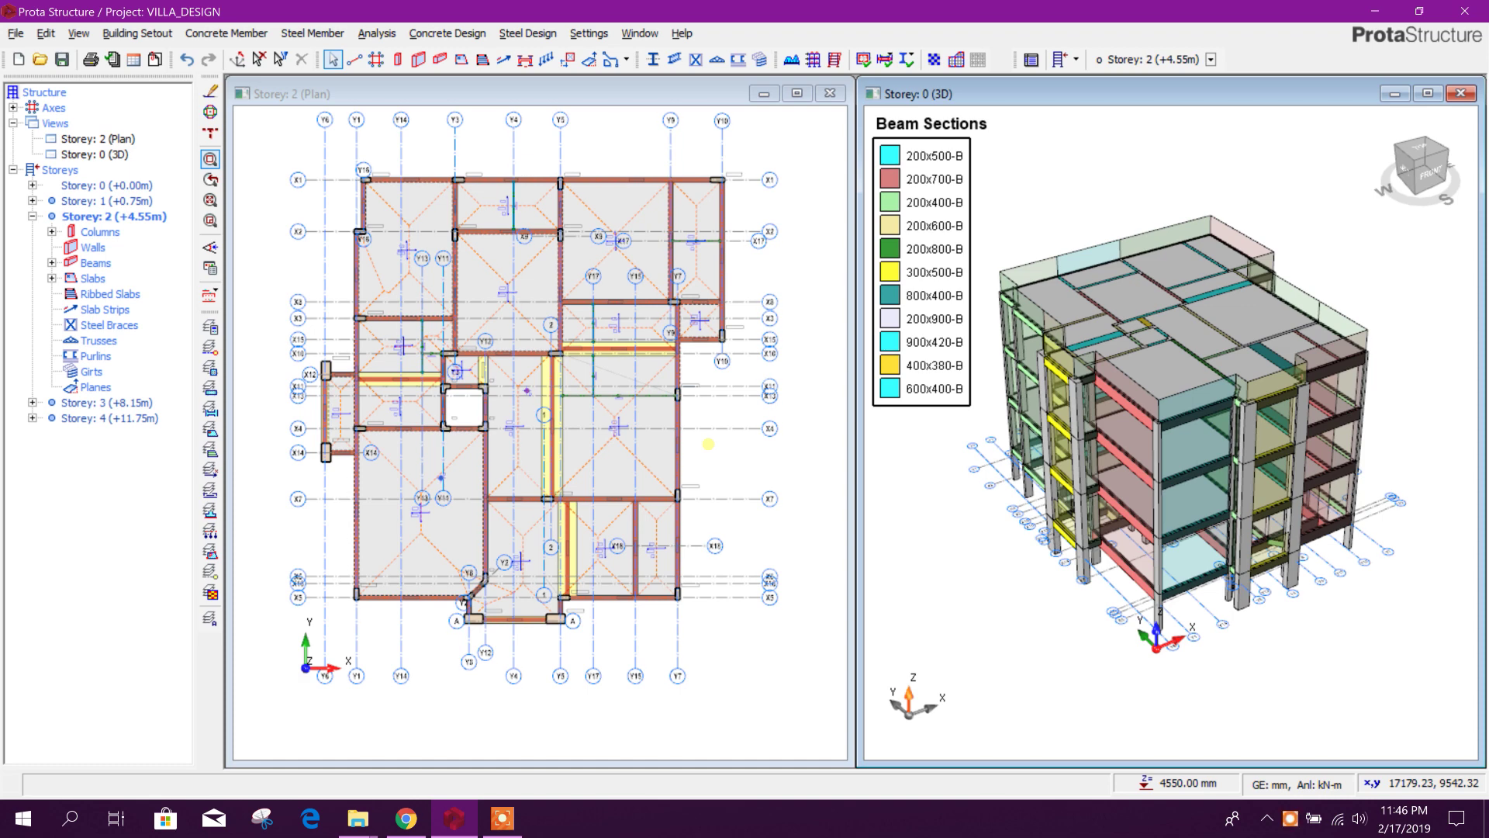
middle_drag(716, 462, 723, 467)
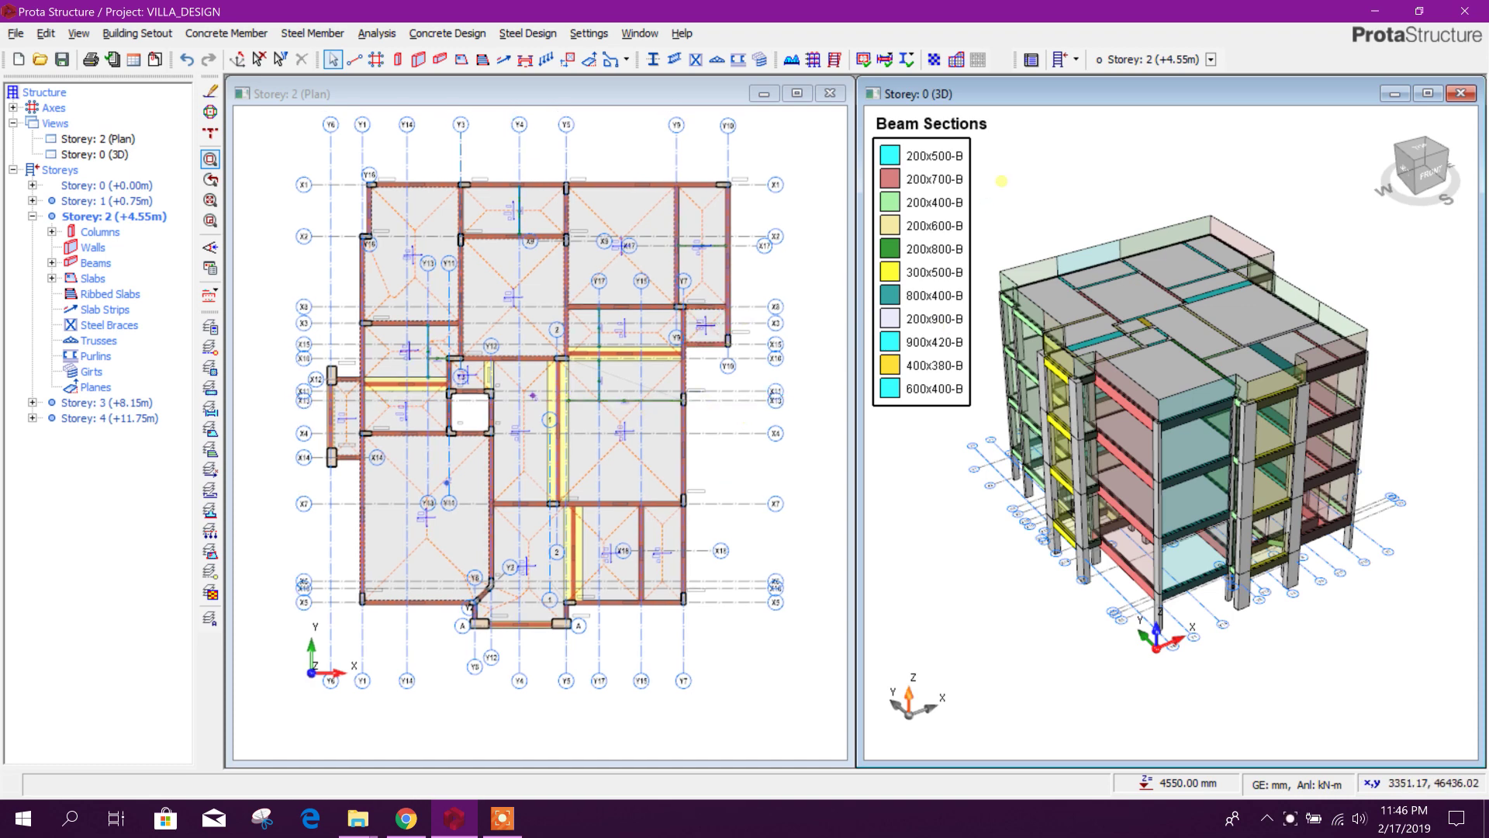
key(Page_Down)
key(Page_Down)
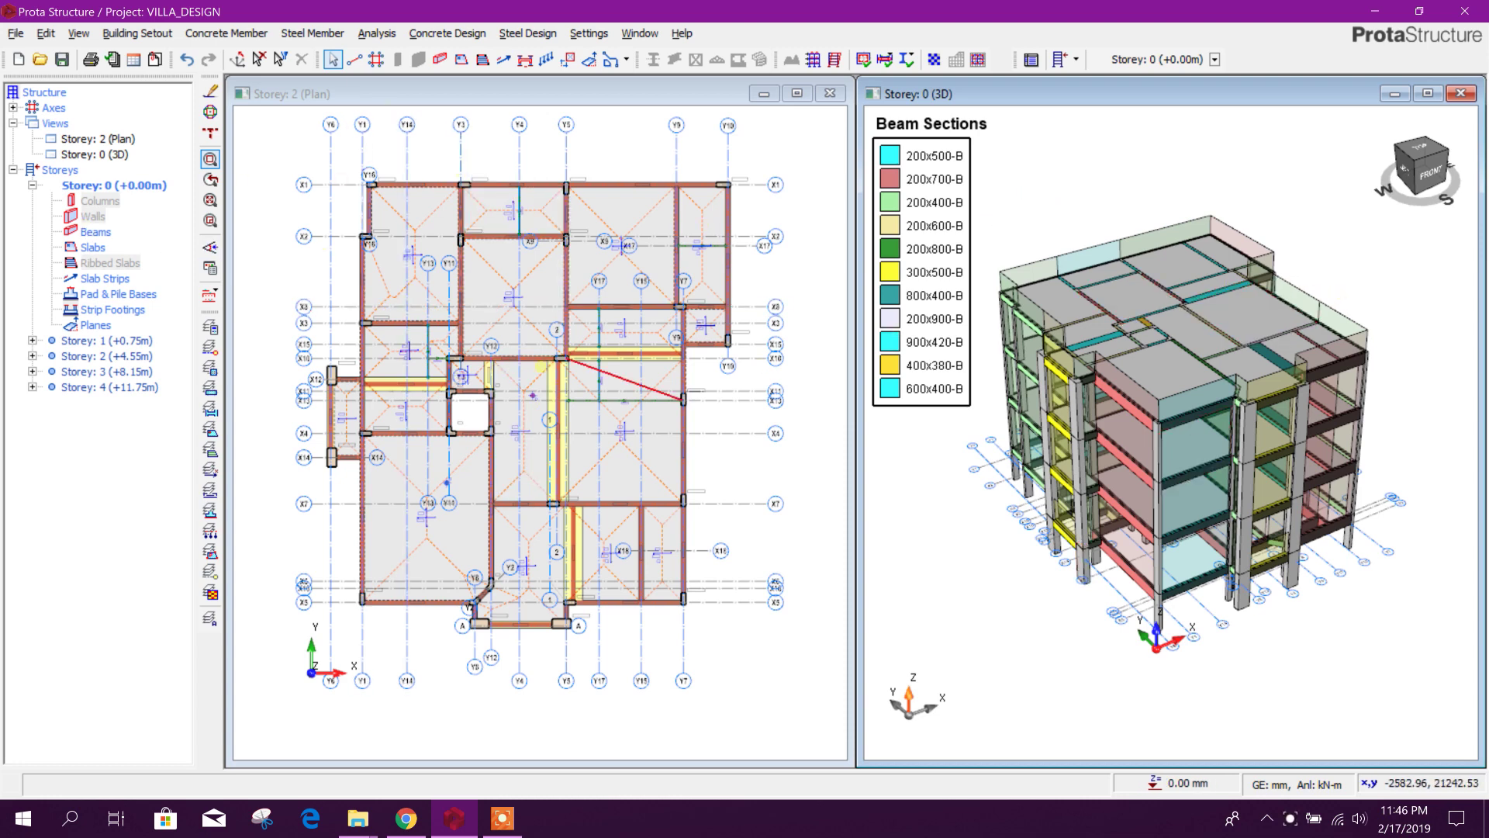
click(31, 186)
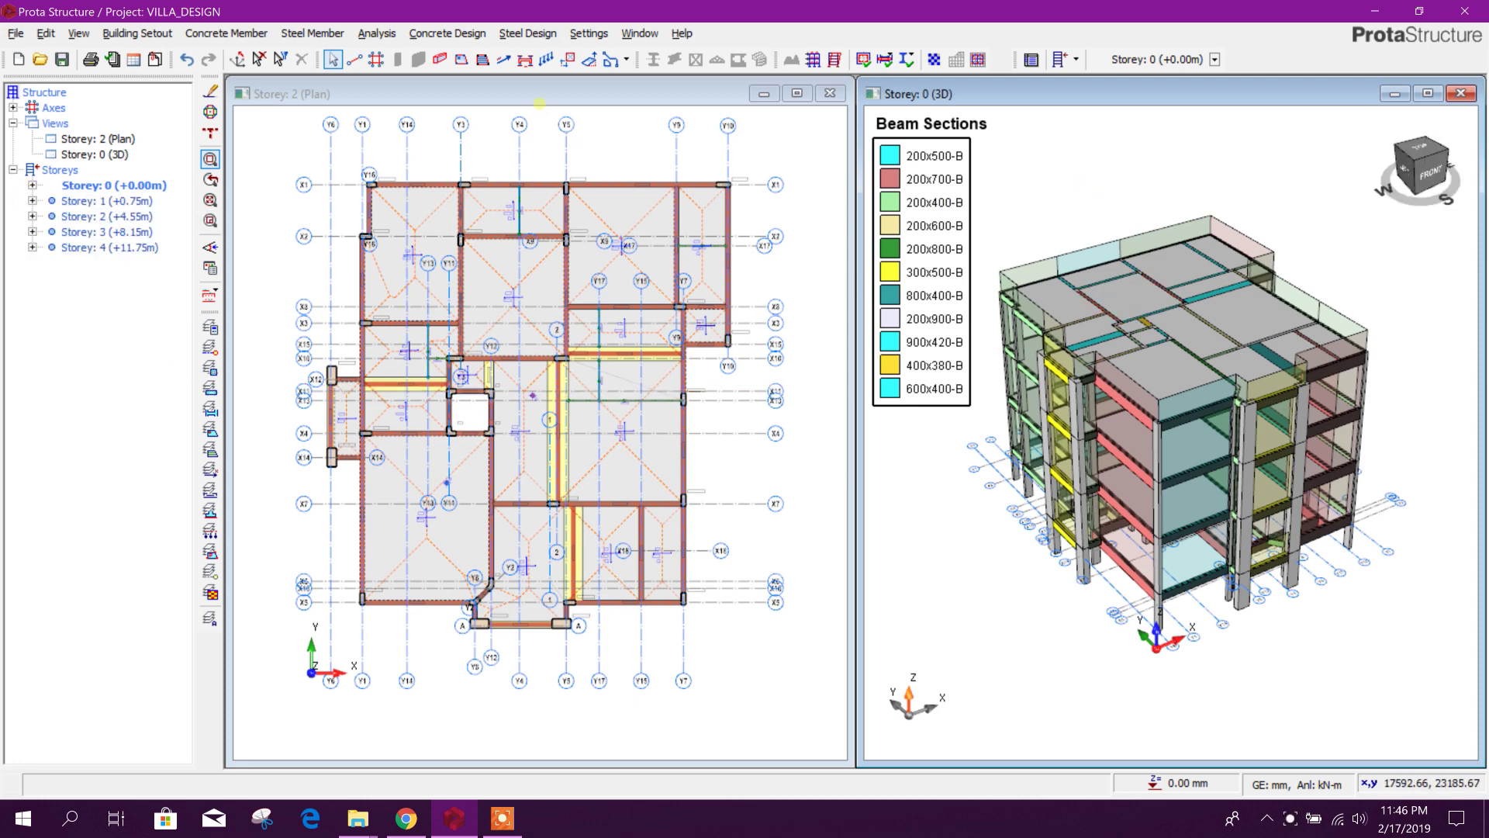
- Set the 3D view's visibility filter to display the active storey only
click(209, 268)
click(550, 225)
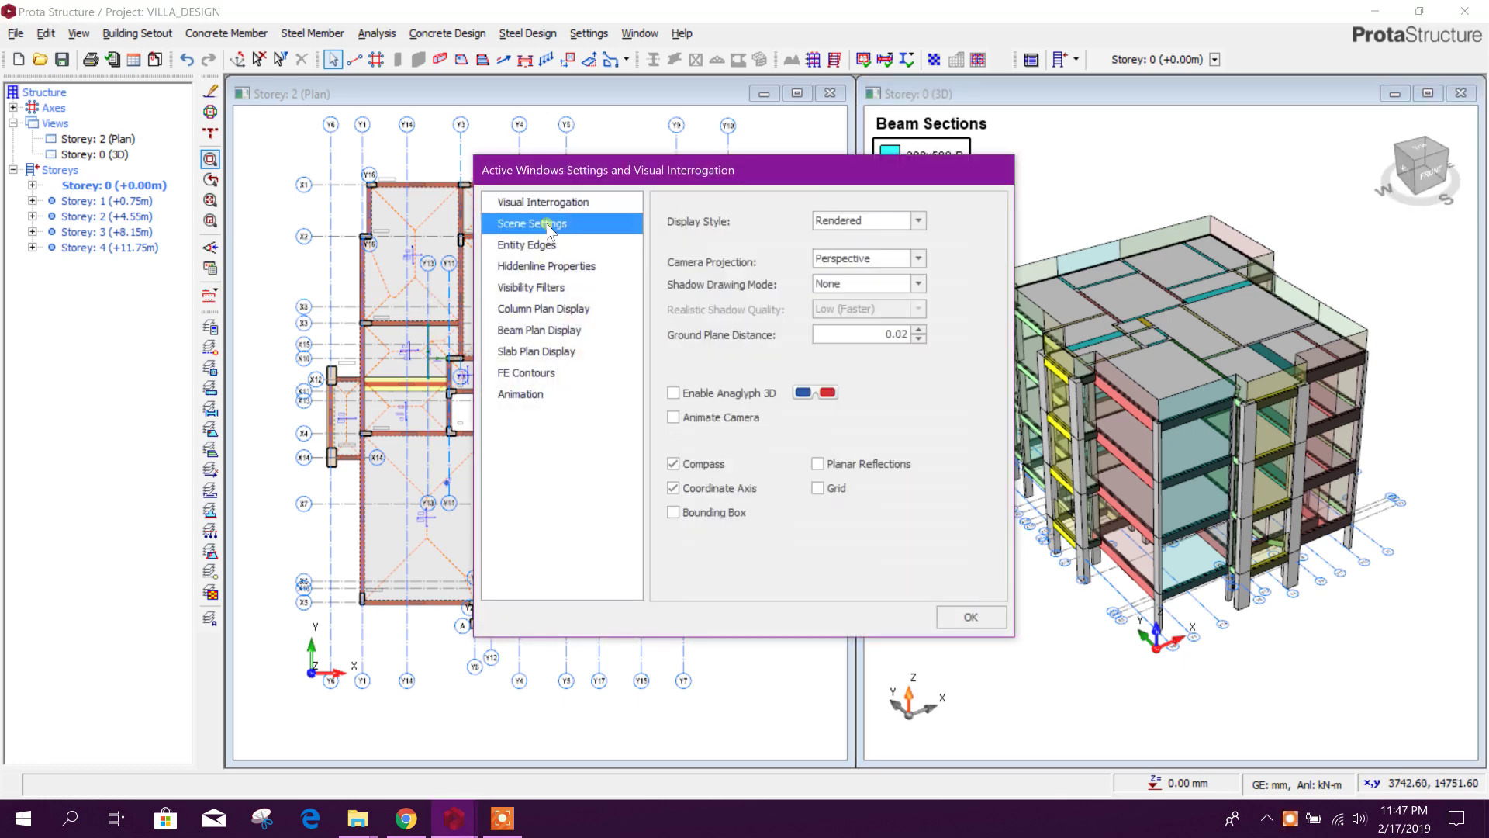
click(539, 249)
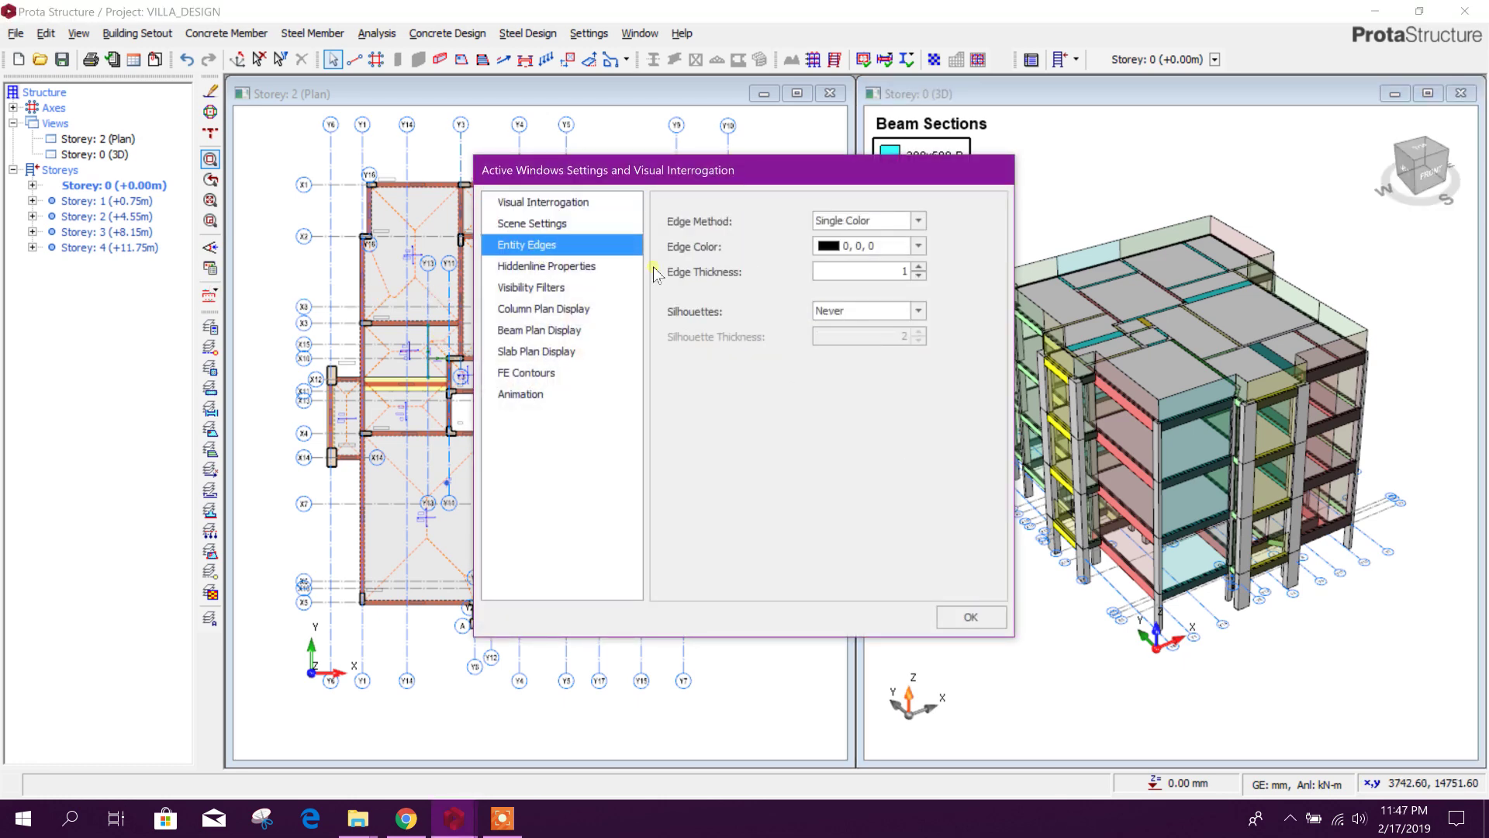
click(560, 268)
click(553, 289)
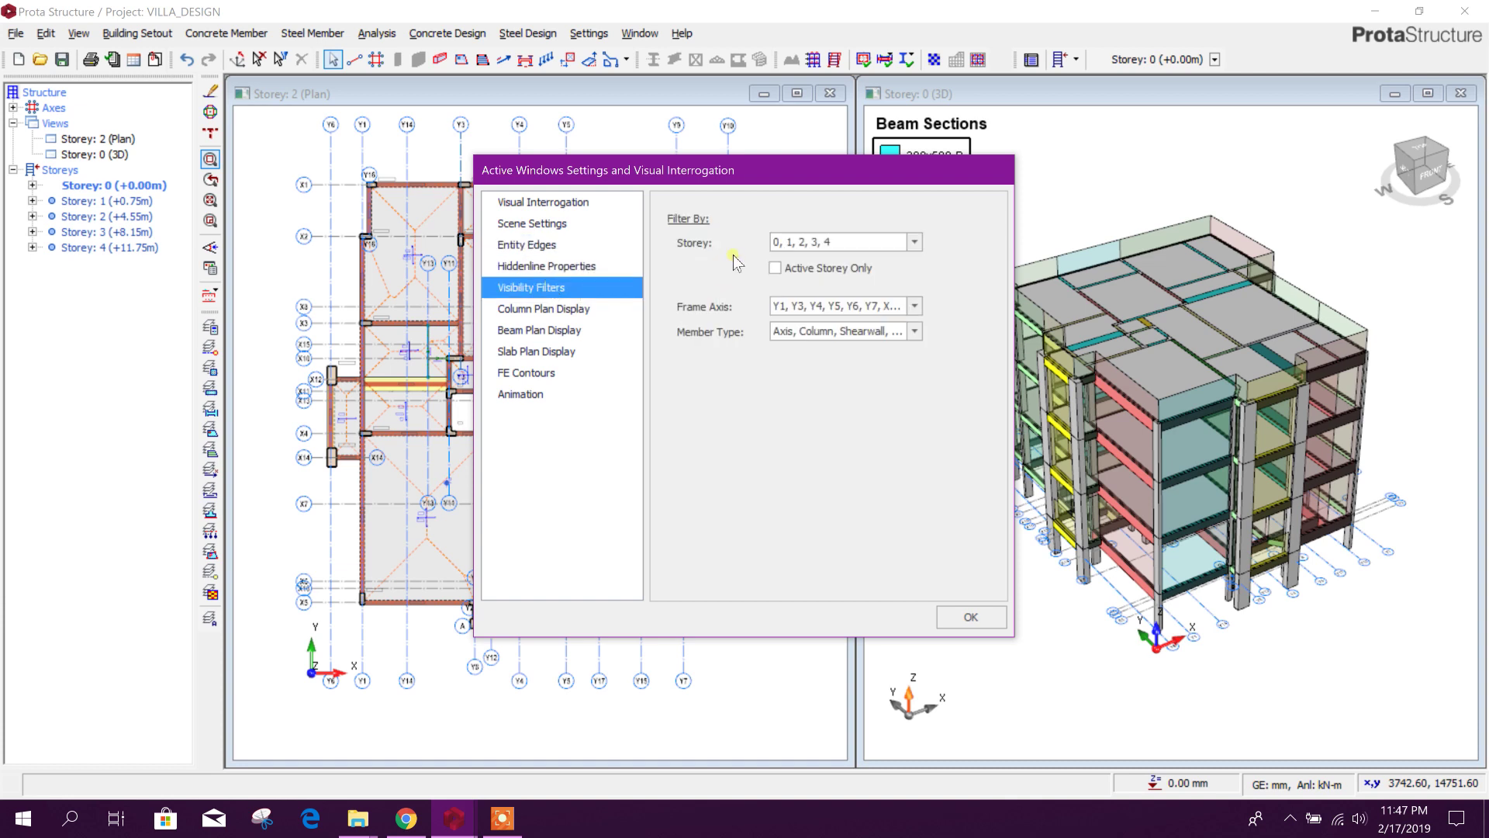
click(879, 243)
click(890, 223)
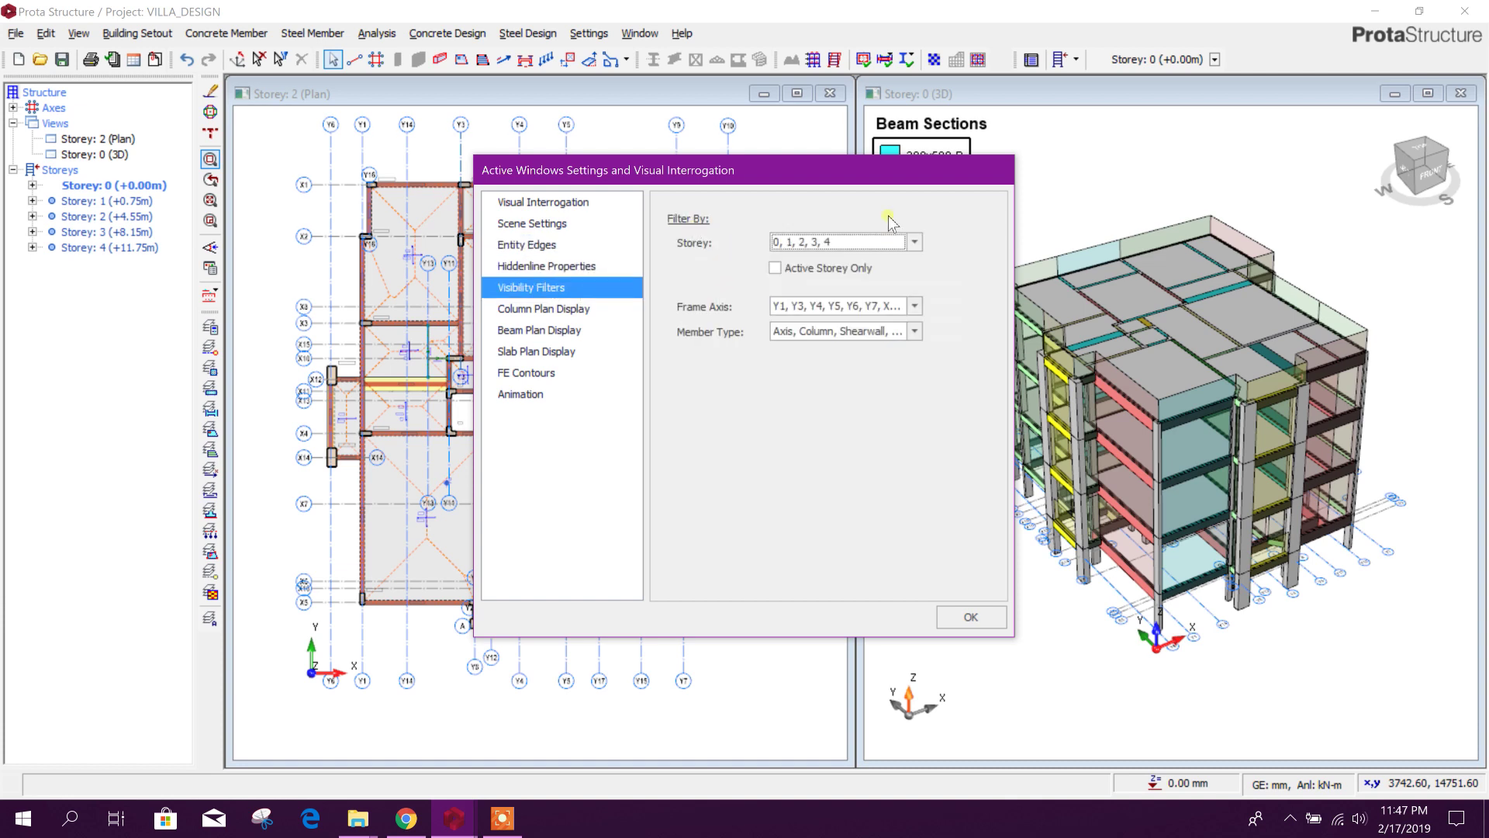
click(775, 268)
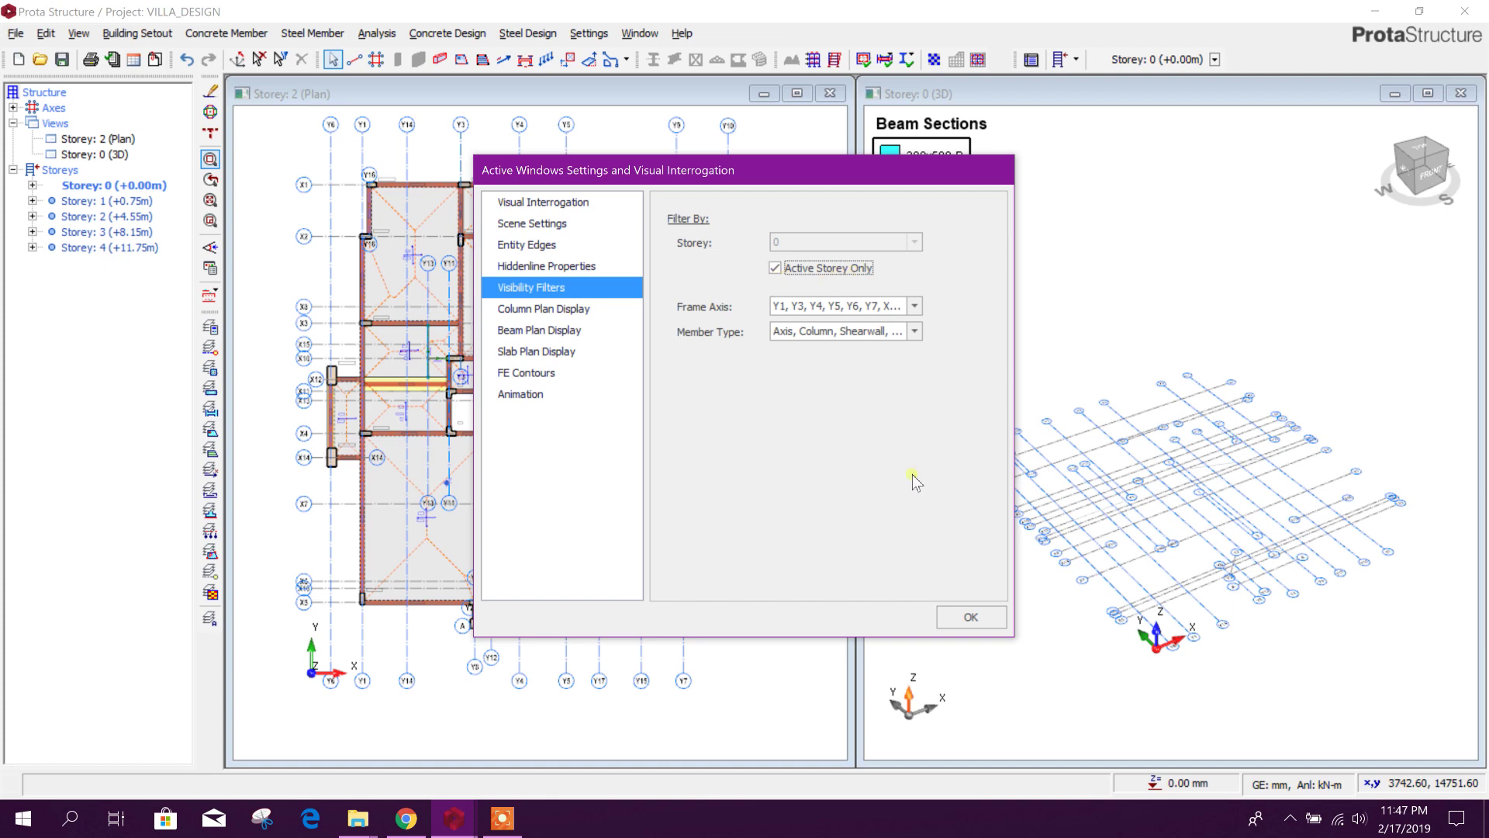
click(971, 617)
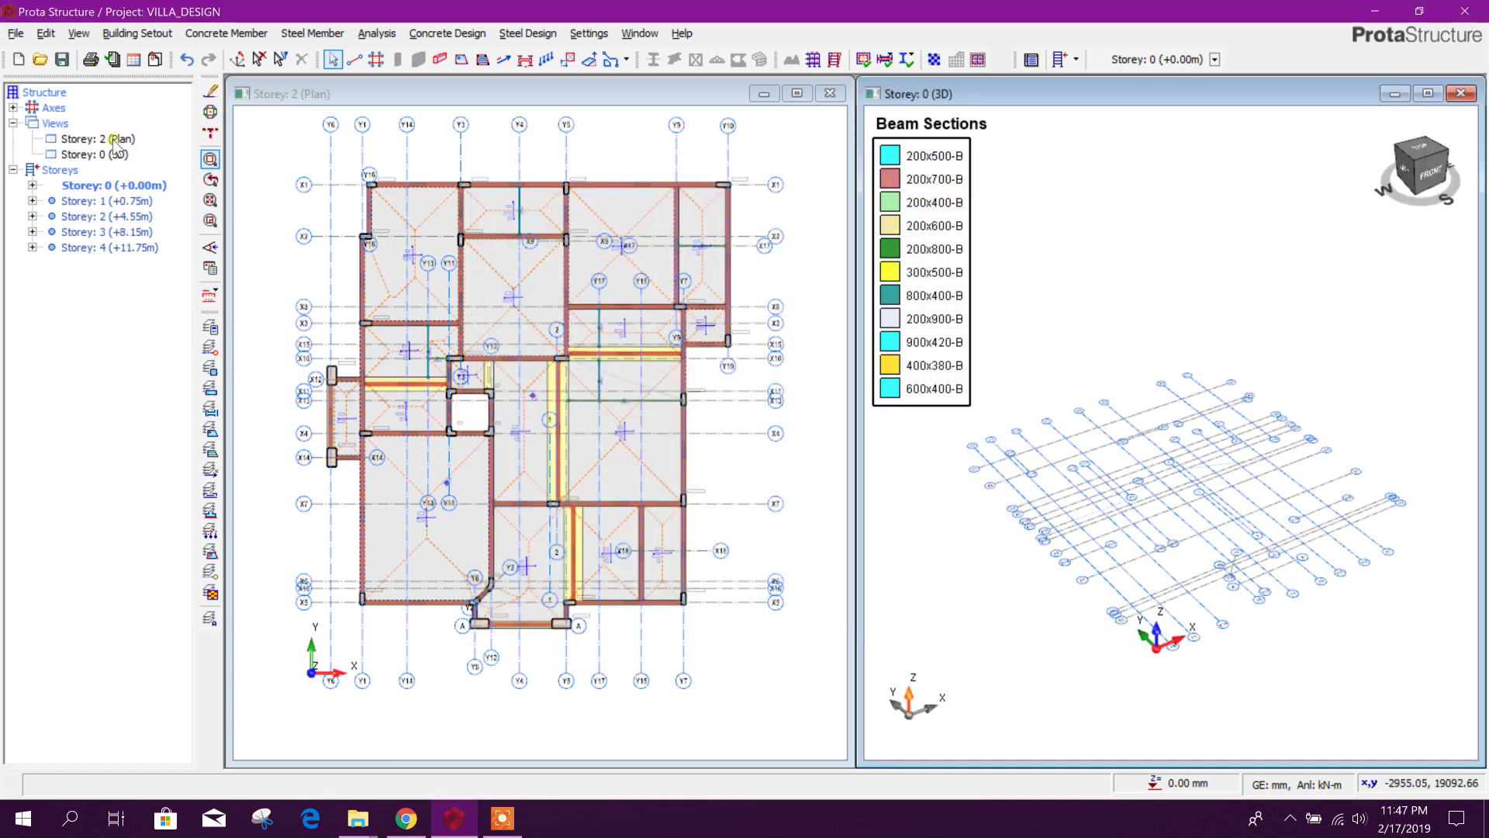
- Make Storey 2 (+4.55m) the active storey shown in the 3D view
right_click(93, 152)
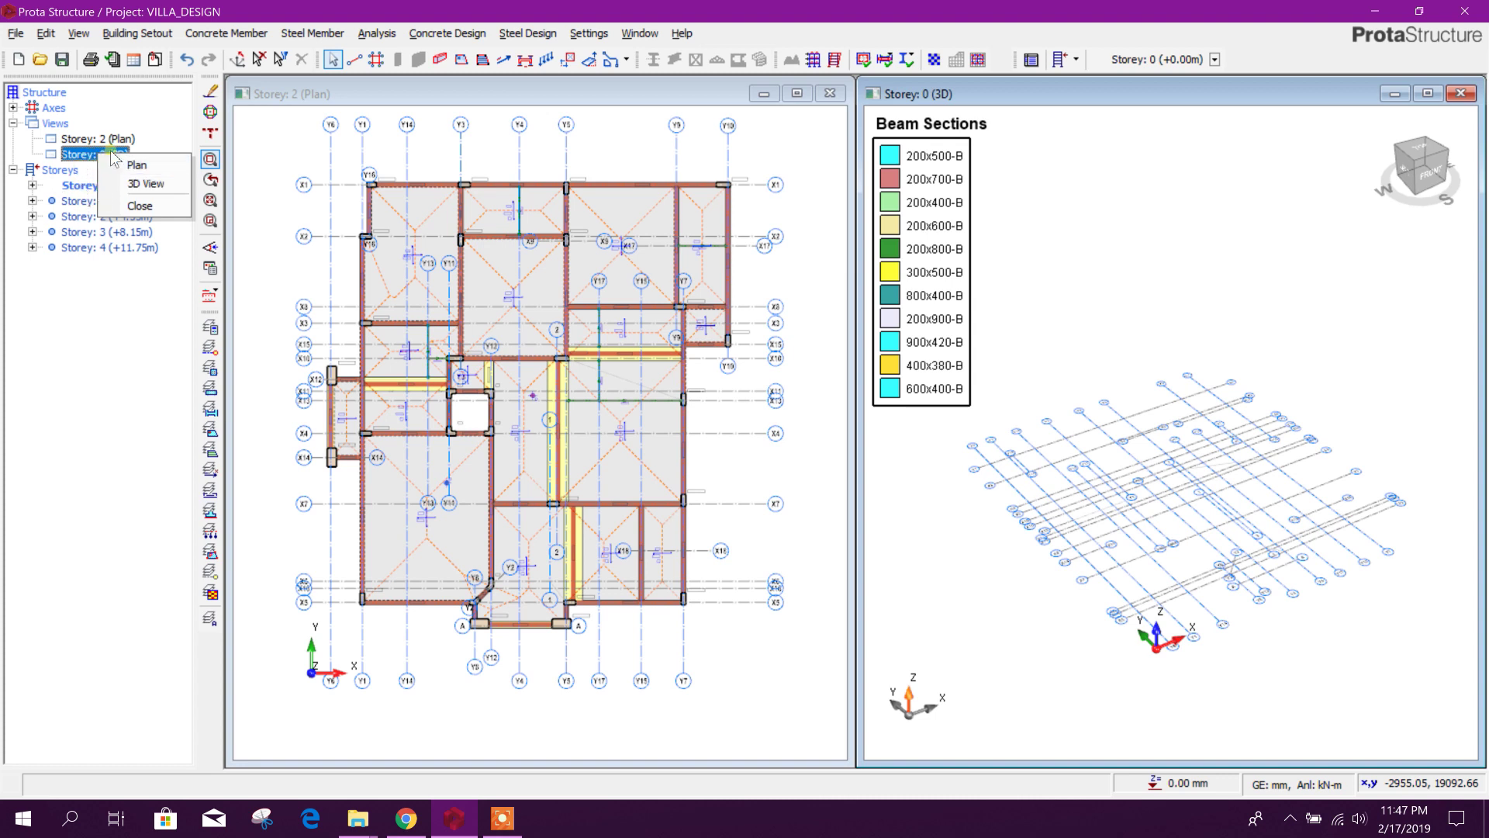
click(92, 159)
click(109, 215)
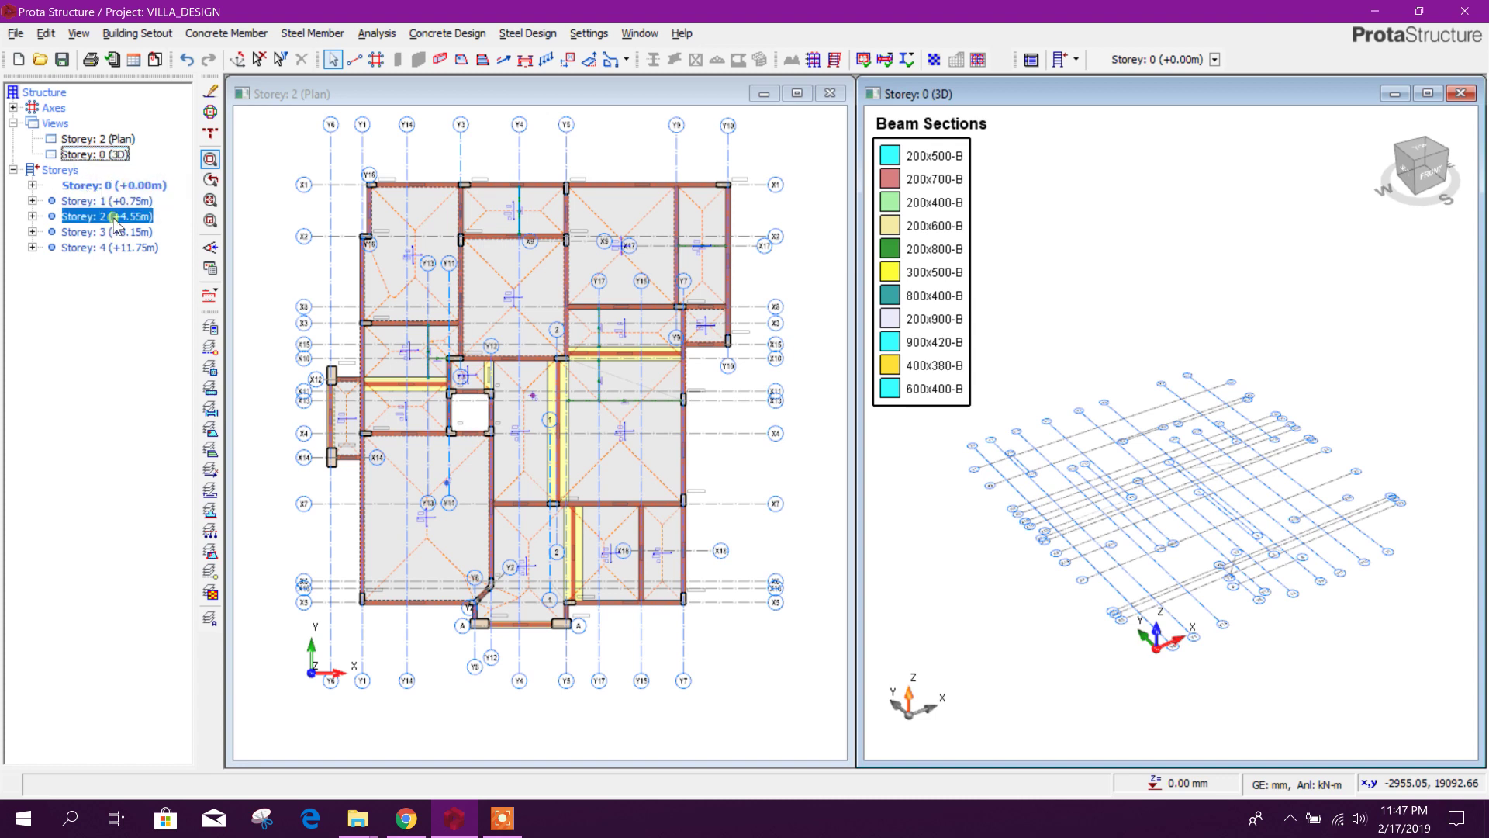
right_click(113, 217)
click(136, 226)
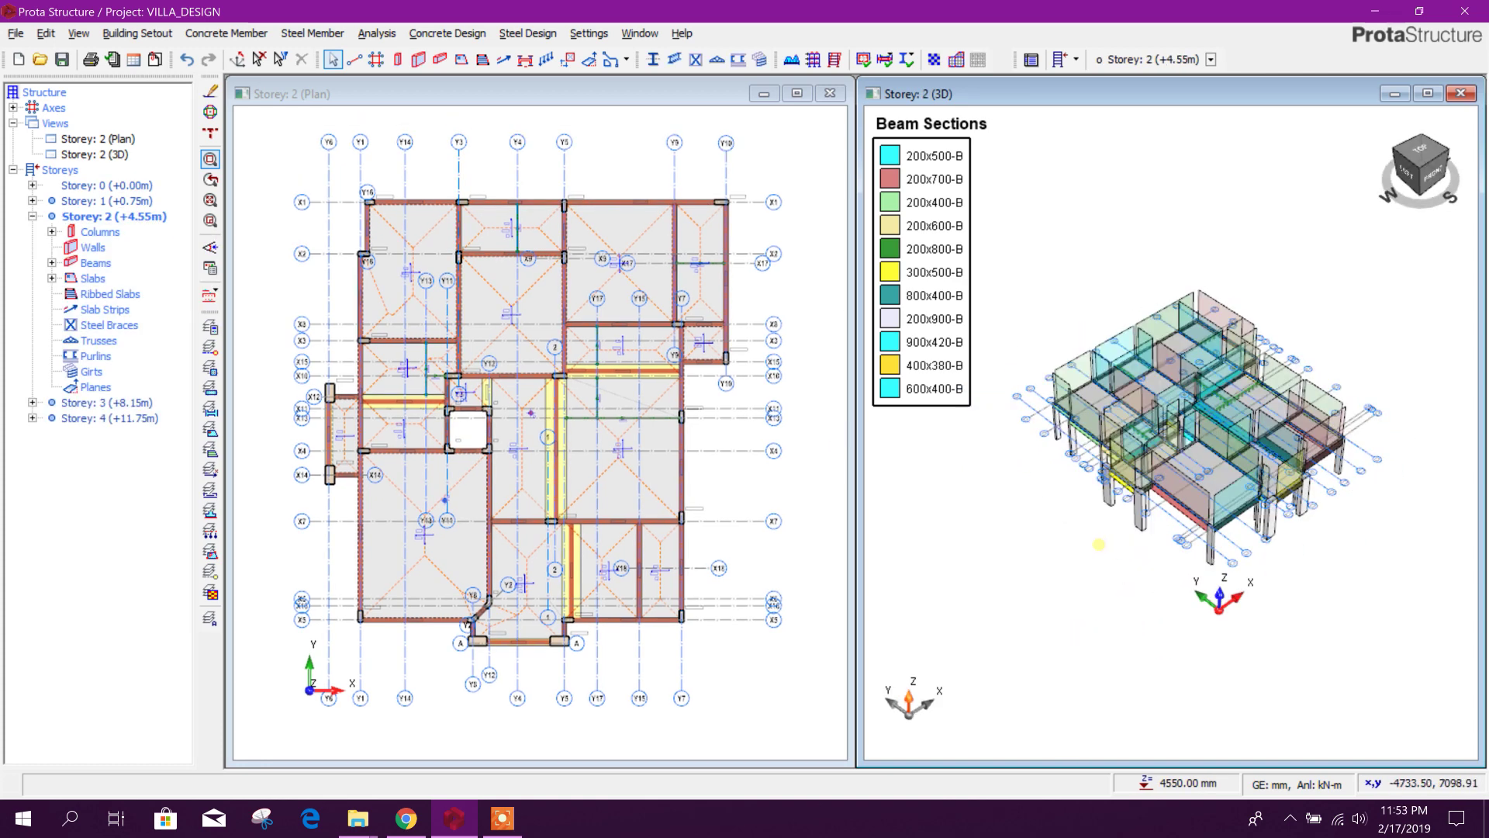
- Examine the Storey 2 structure in plan and 3D, focusing on the slab beside axes A, Y5 and Y12
scroll(1098, 543, up, 1)
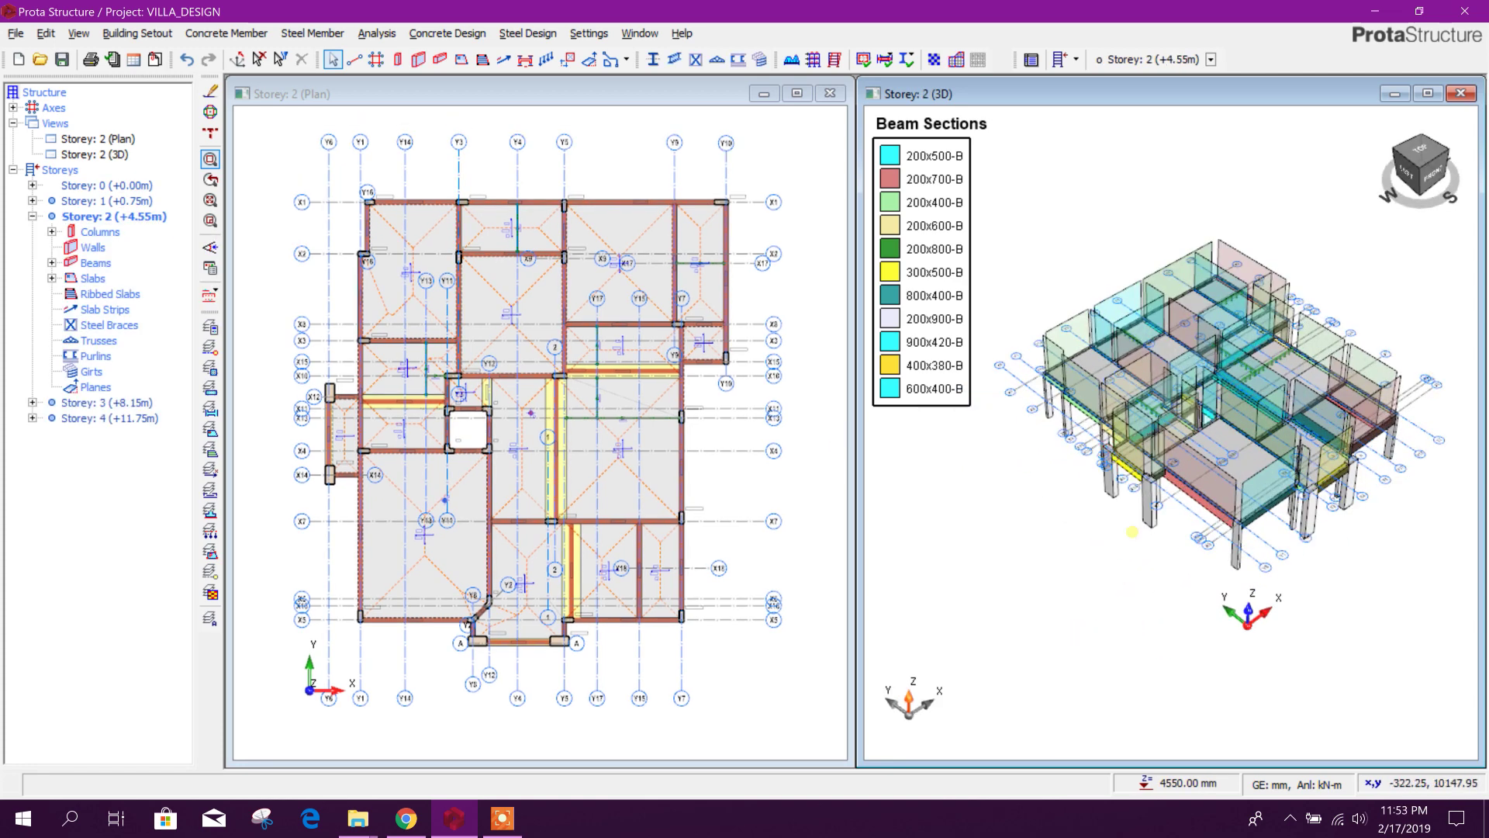
scroll(1054, 520, up, 3)
scroll(1054, 520, down, 4)
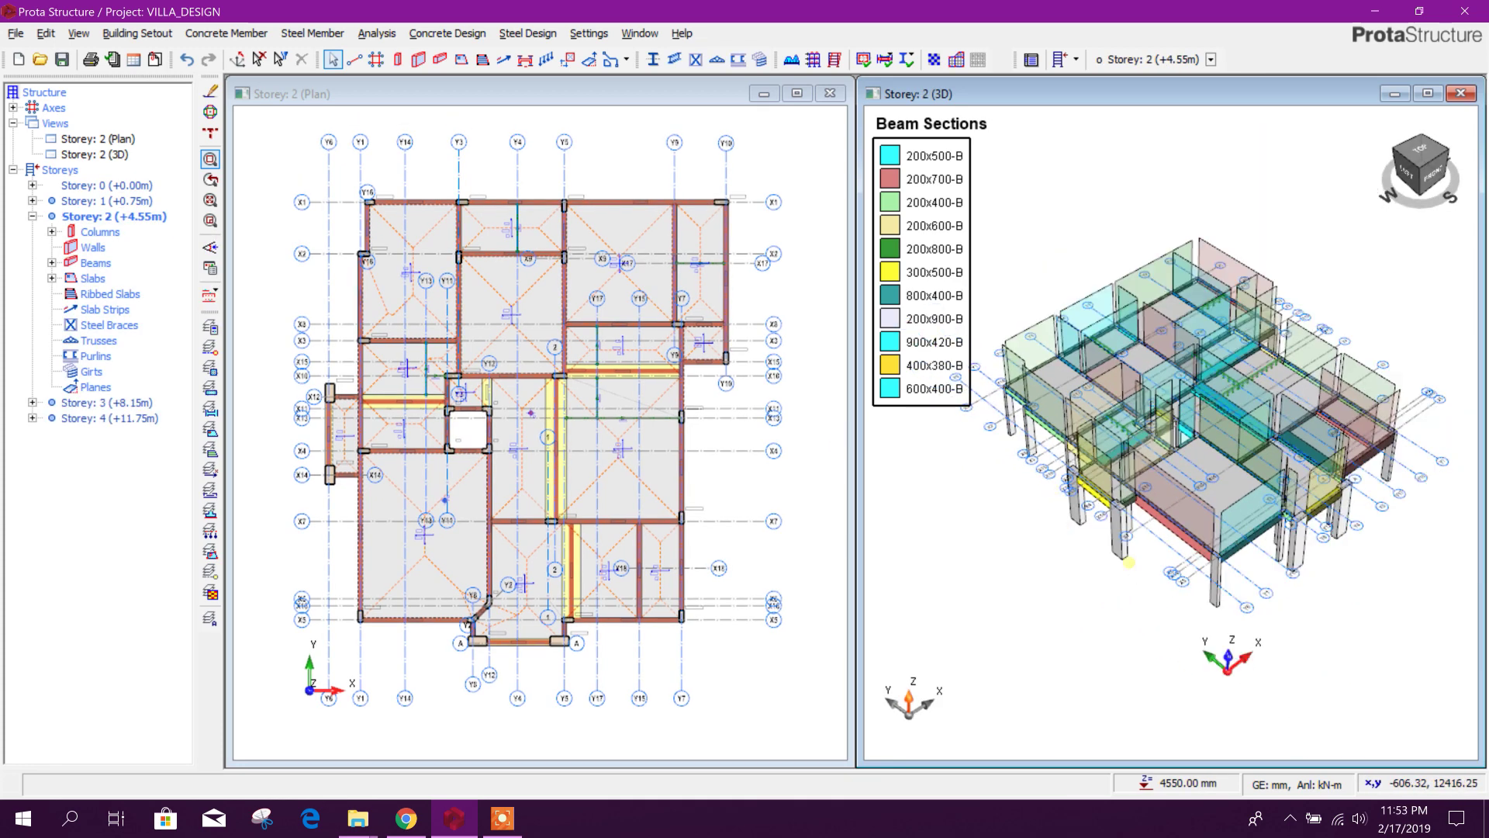
middle_drag(1054, 605, 1052, 584)
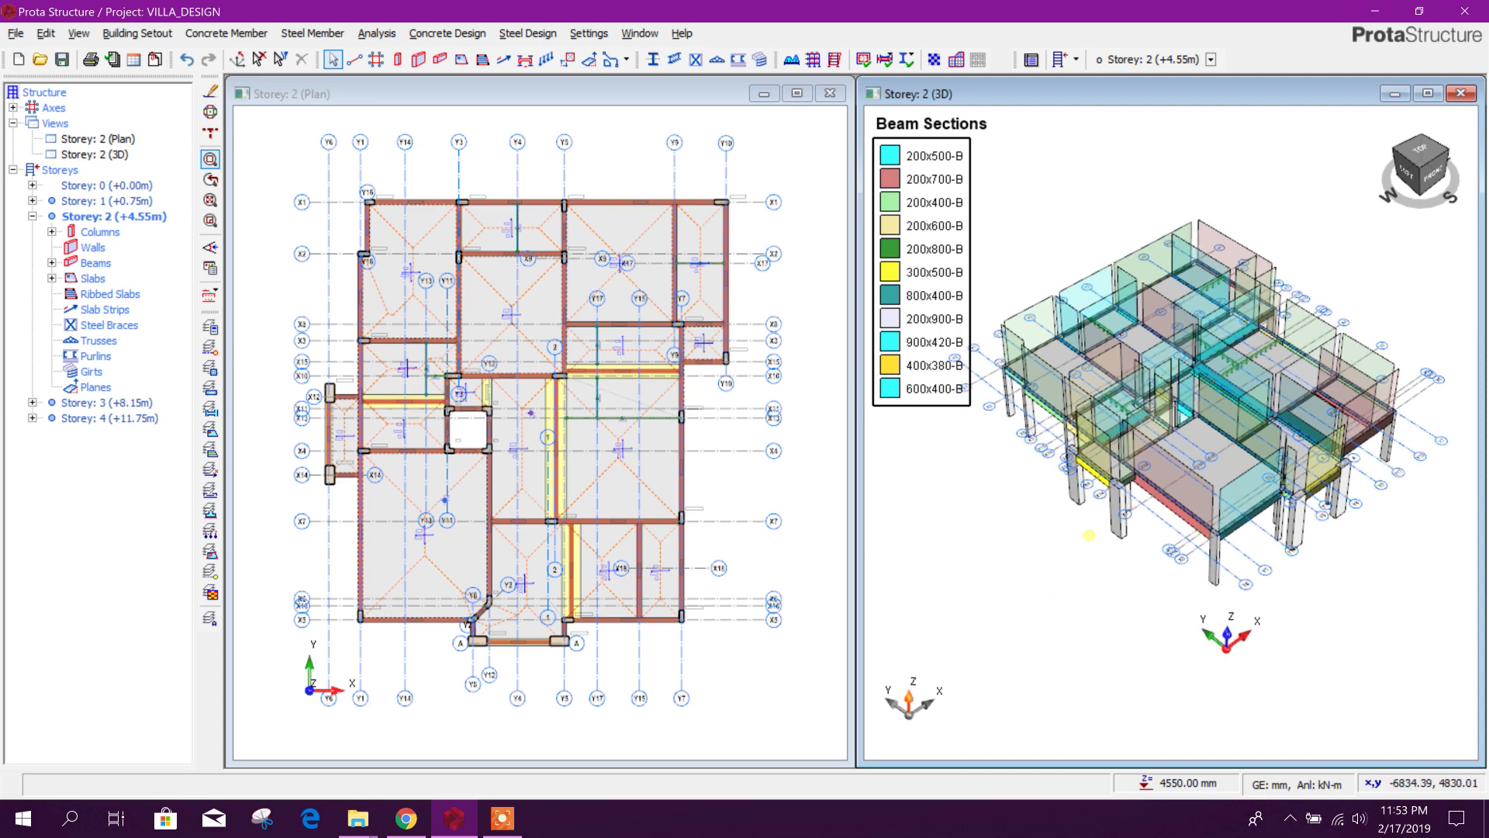
shift+middle_drag(1089, 520, 1060, 552)
middle_drag(606, 469, 618, 467)
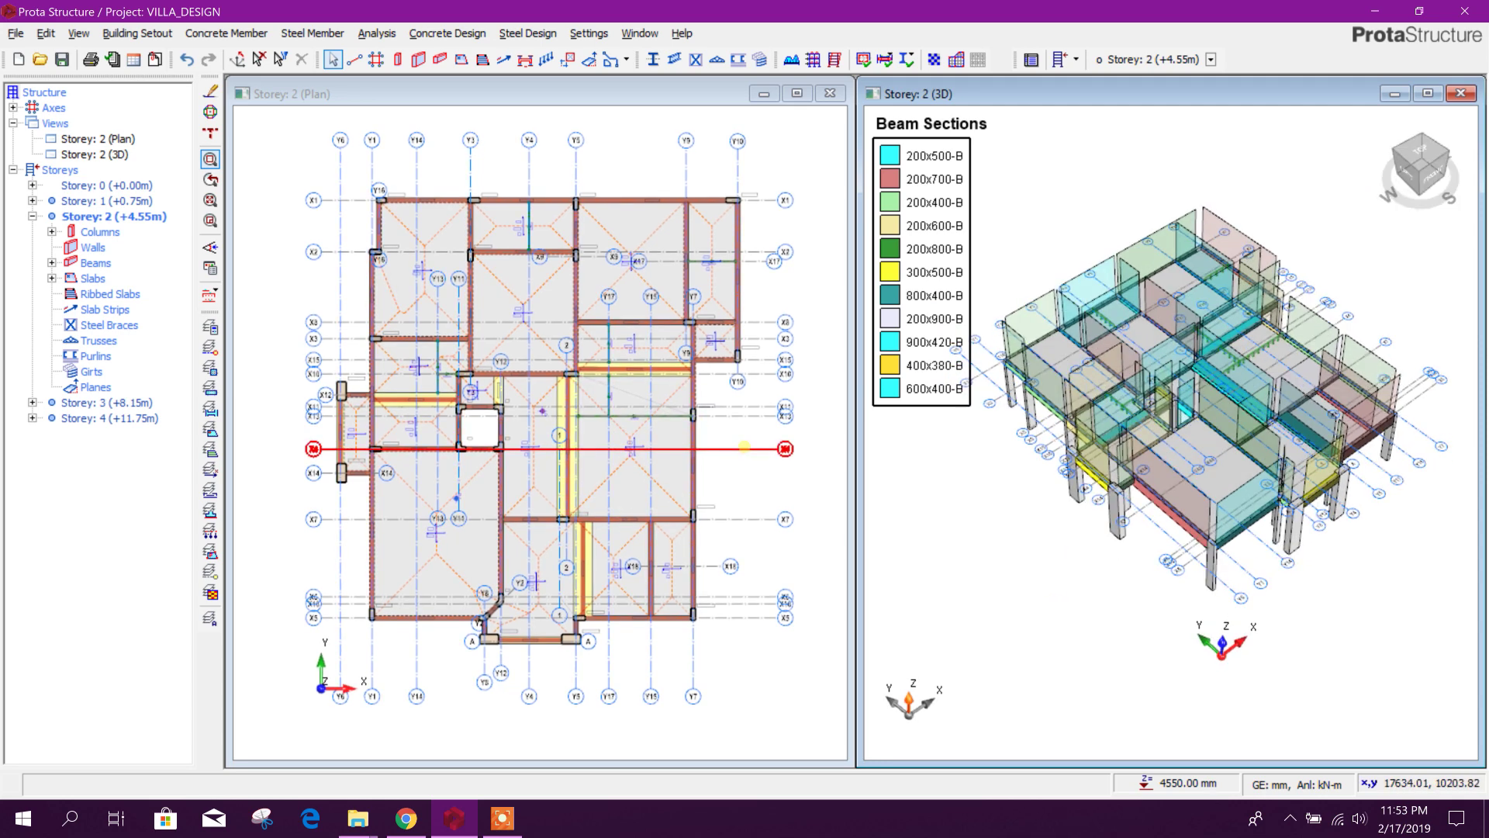
scroll(556, 656, up, 3)
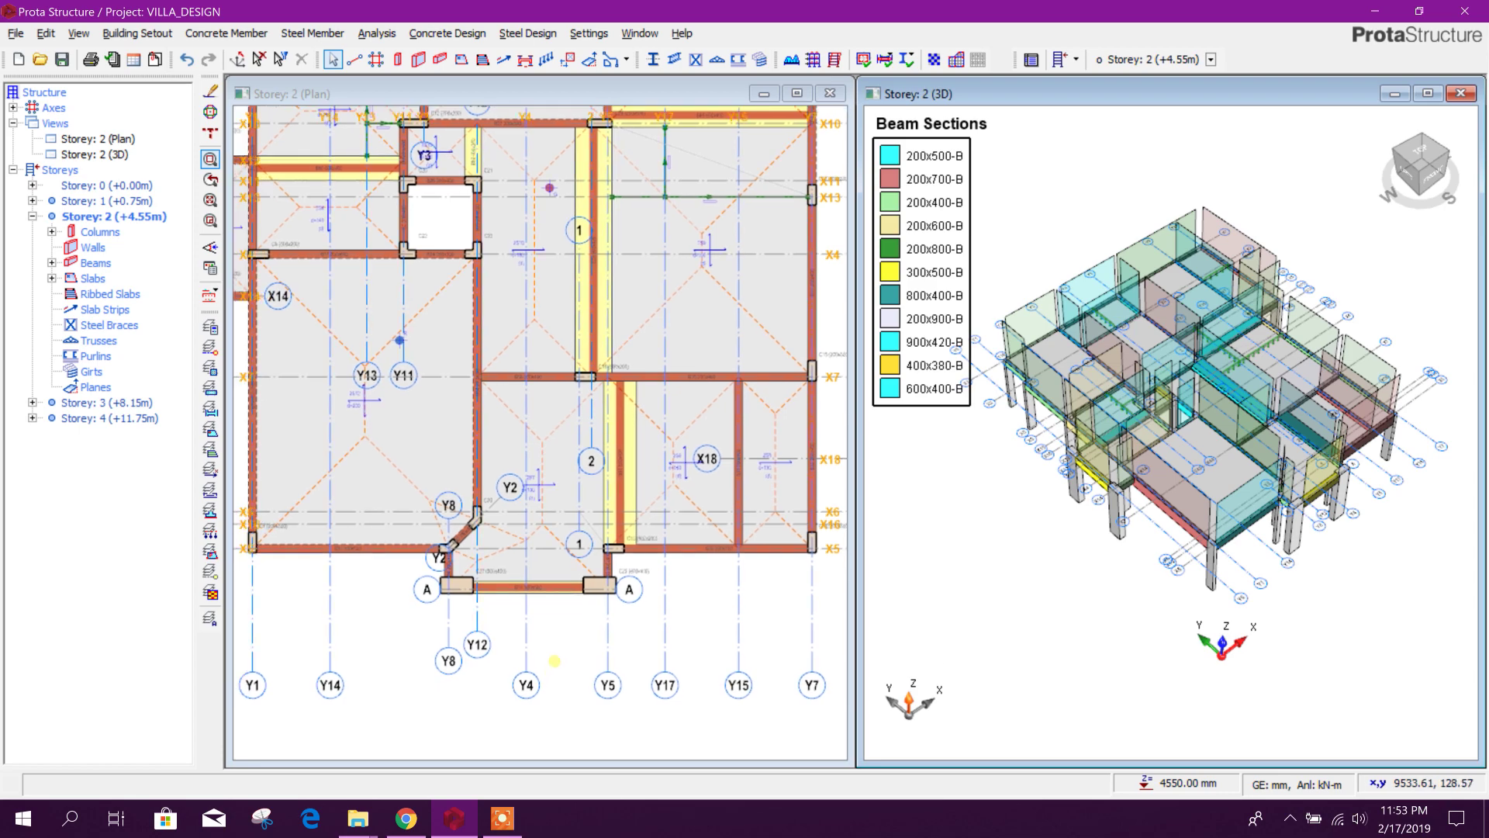
scroll(1024, 549, up, 6)
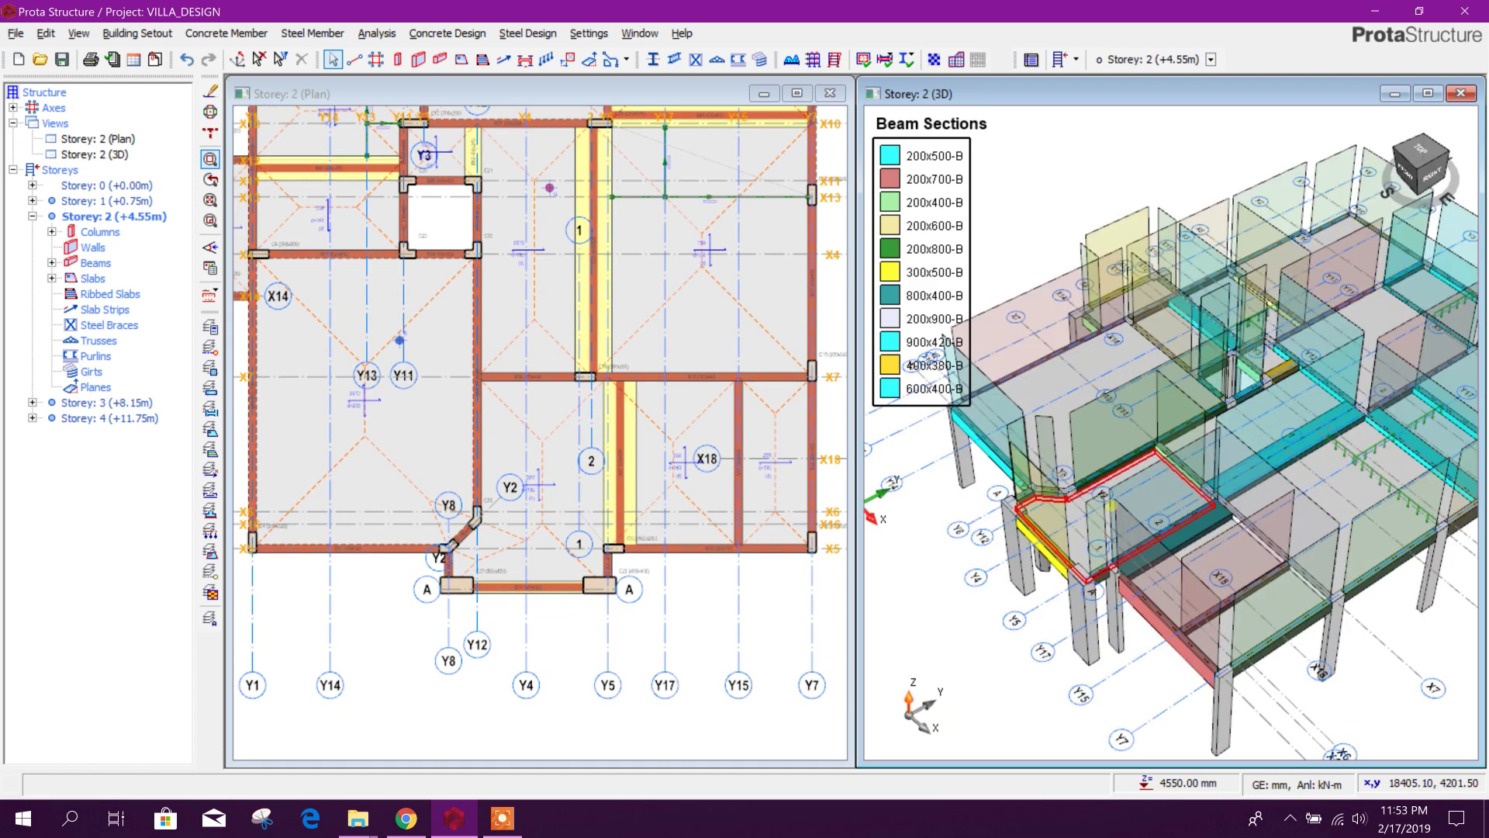
scroll(1023, 549, up, 2)
scroll(924, 339, down, 2)
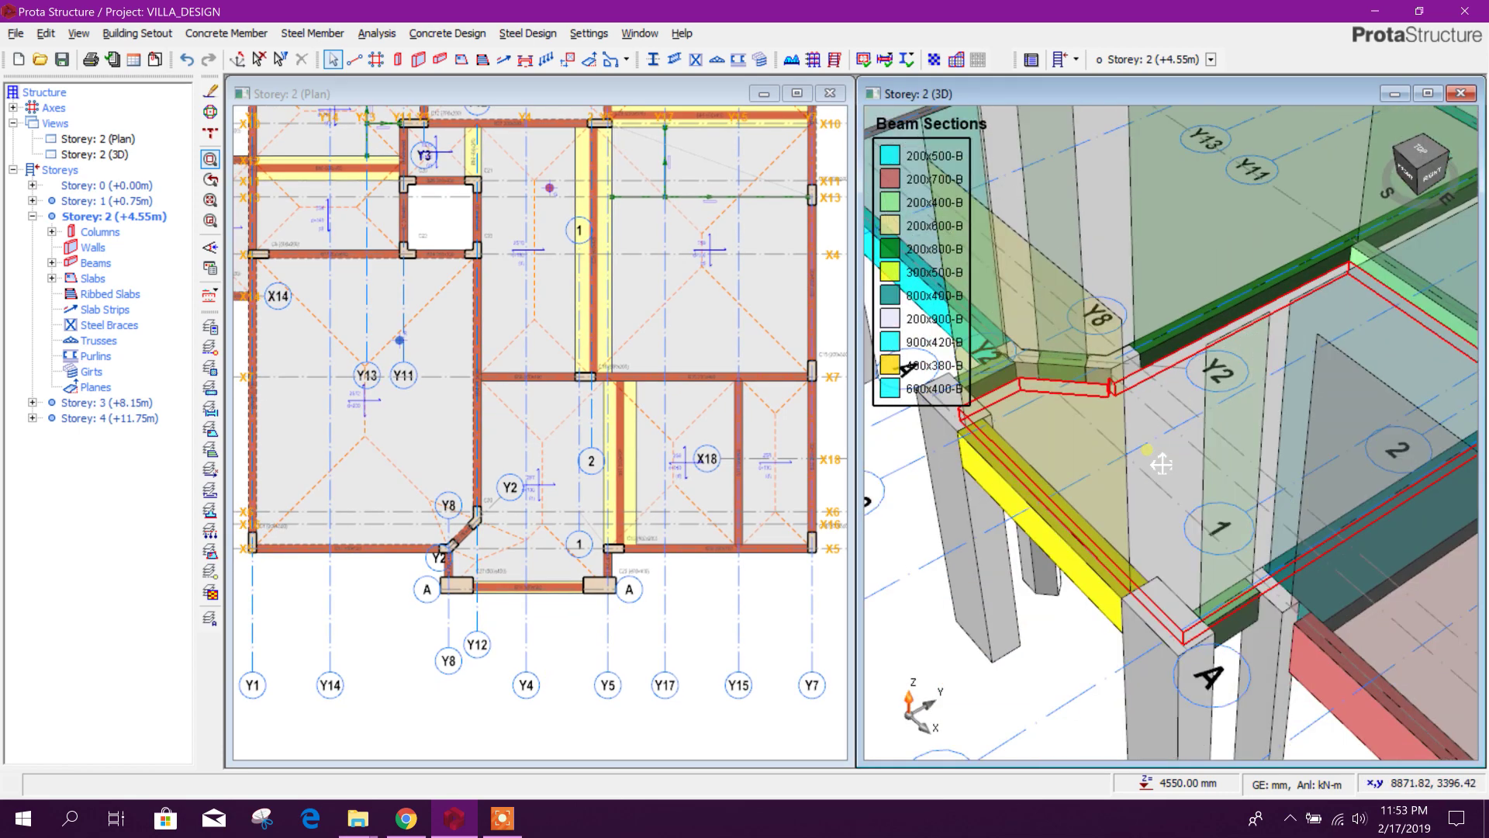
- Select slab 2S7 in the 3D view and inspect its level relative to the surrounding beams
click(1170, 453)
scroll(1155, 443, down, 2)
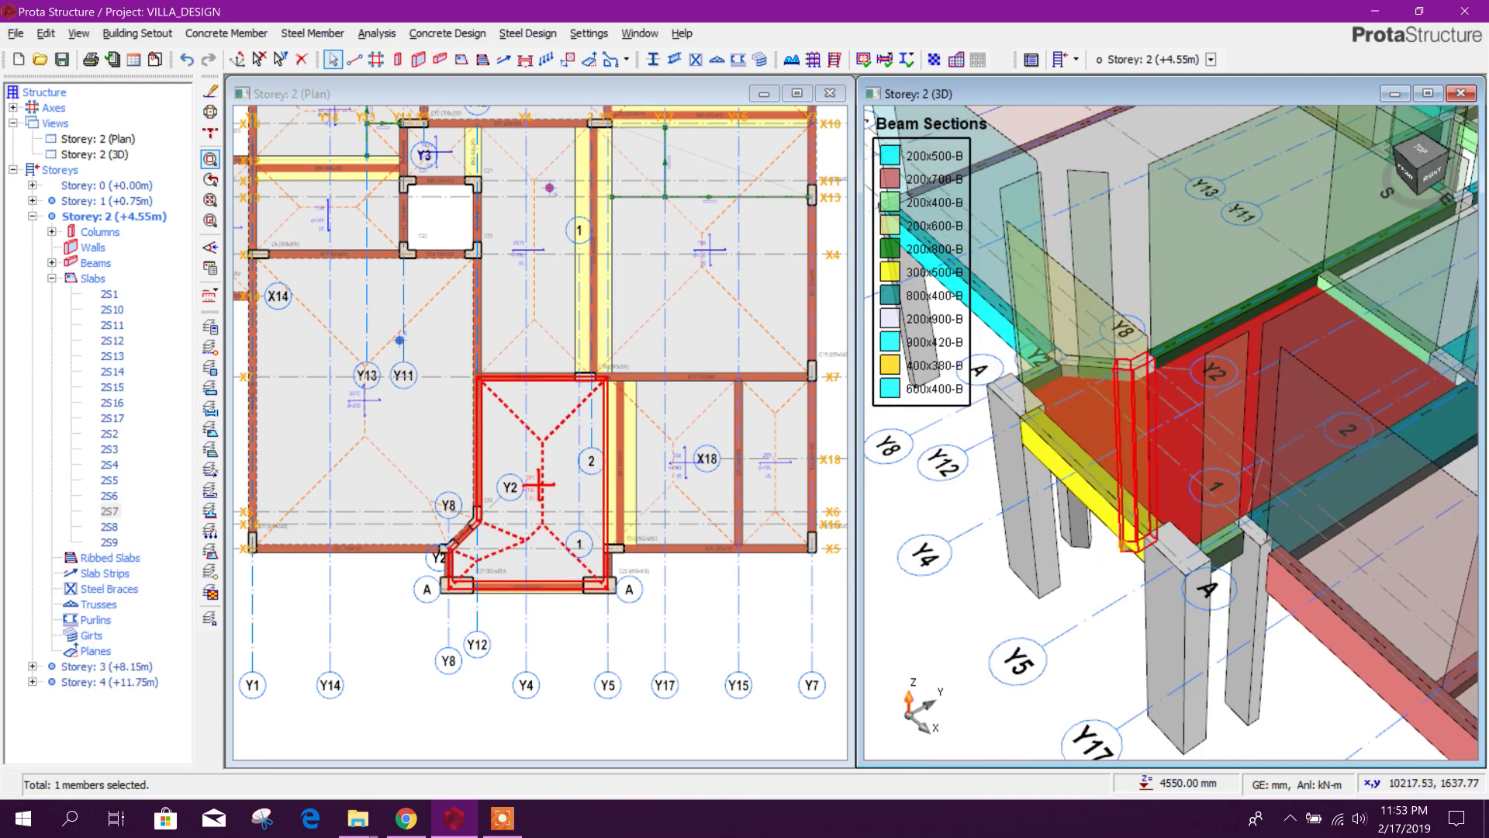
scroll(1162, 447, up, 2)
scroll(1158, 352, up, 3)
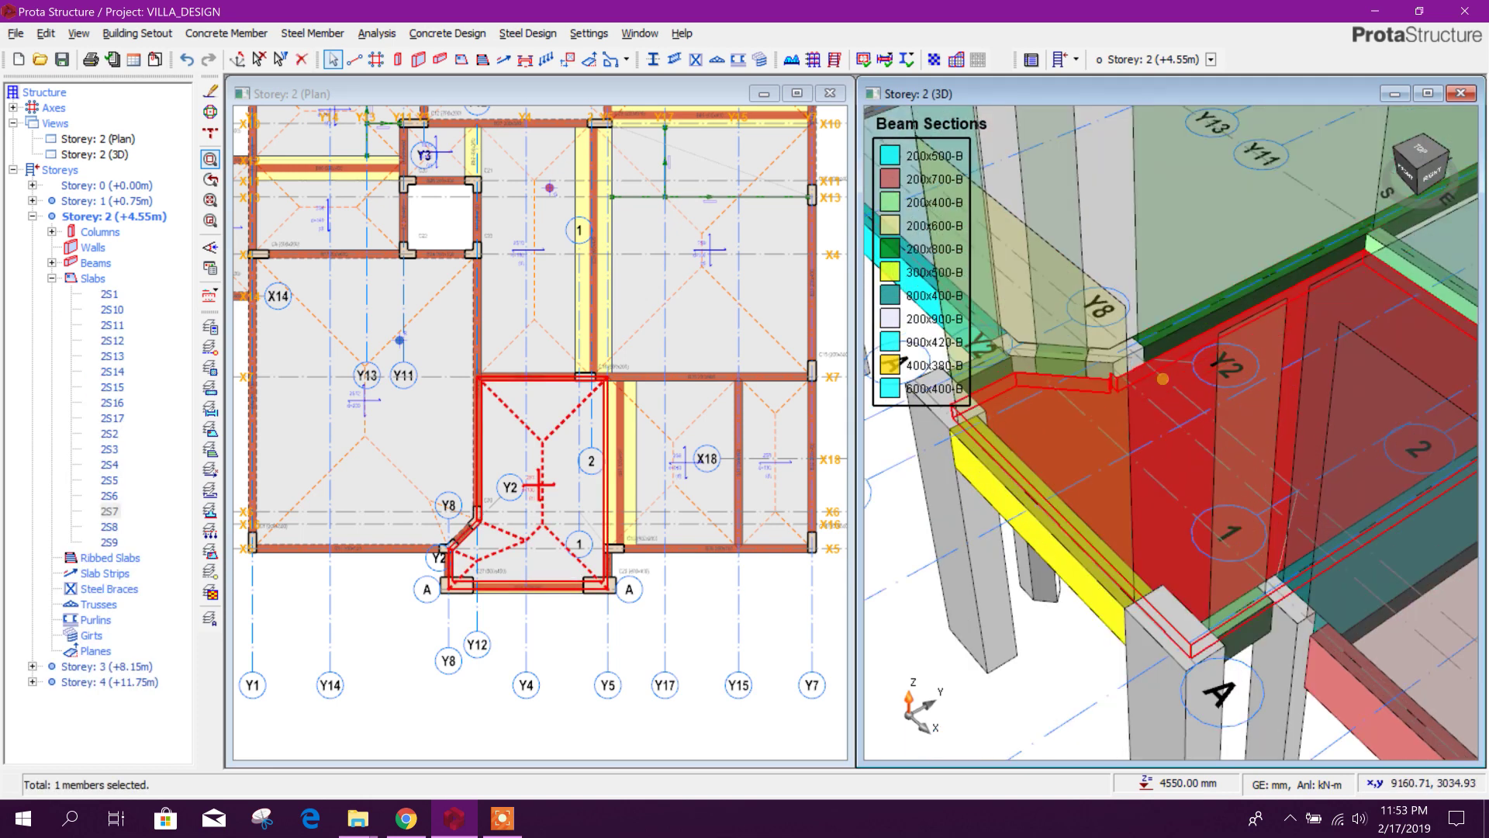
scroll(1076, 414, down, 2)
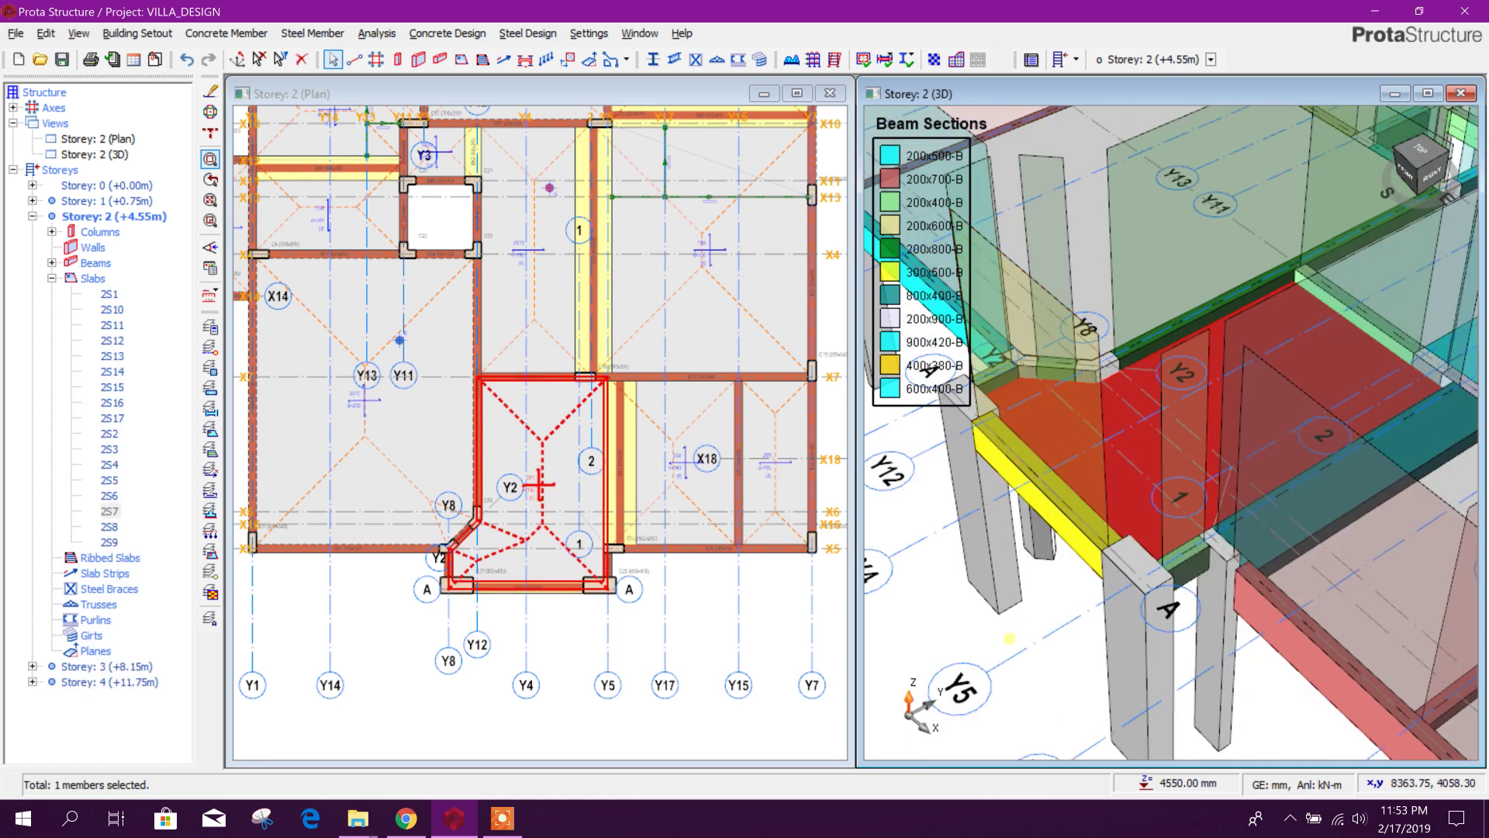
click(1008, 659)
click(1156, 413)
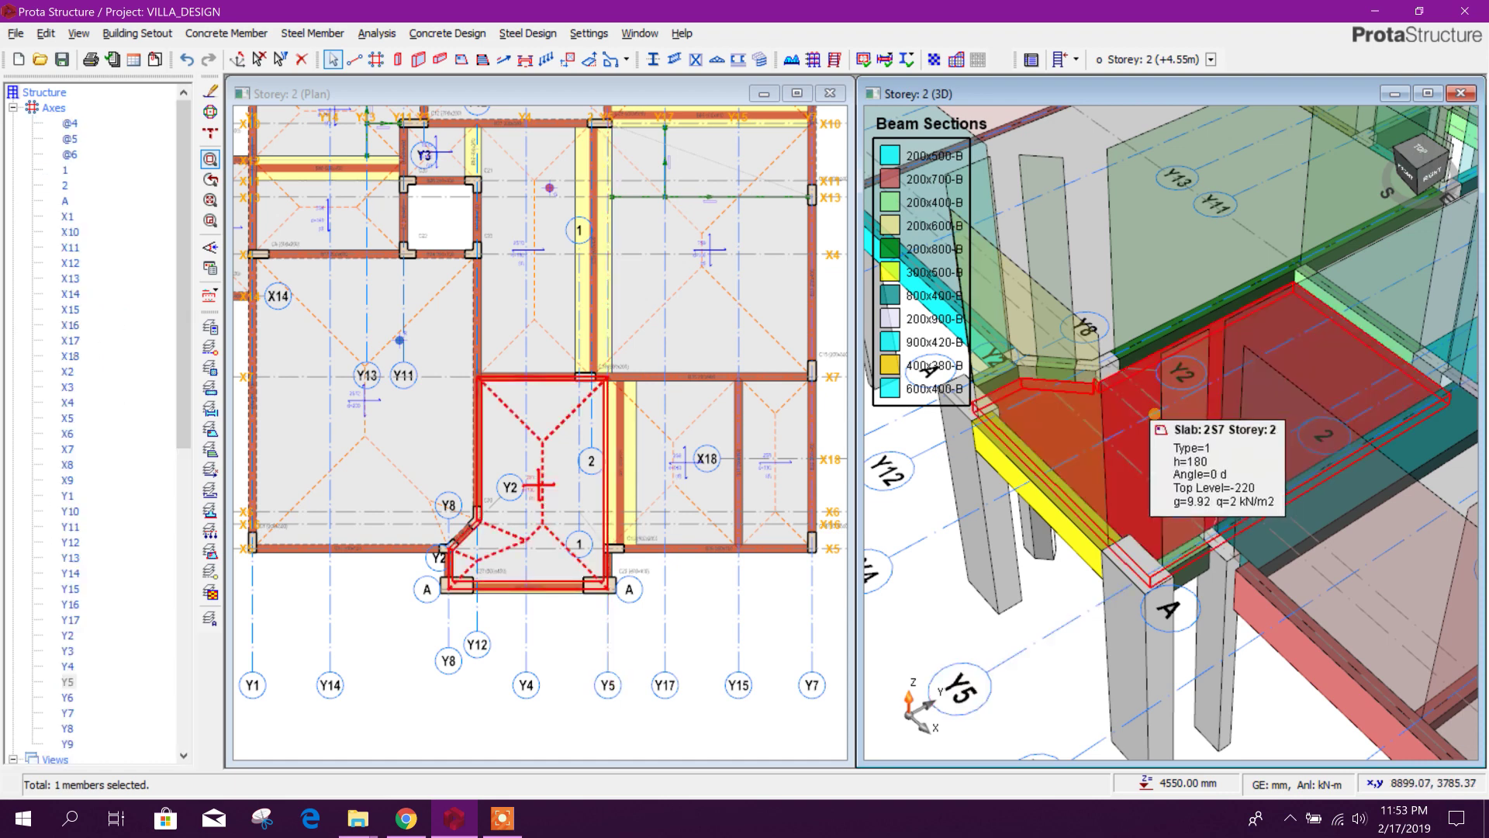
- Open the properties of slab 2S7 from the plan view, check its loads and relative level, and close them unchanged
click(718, 602)
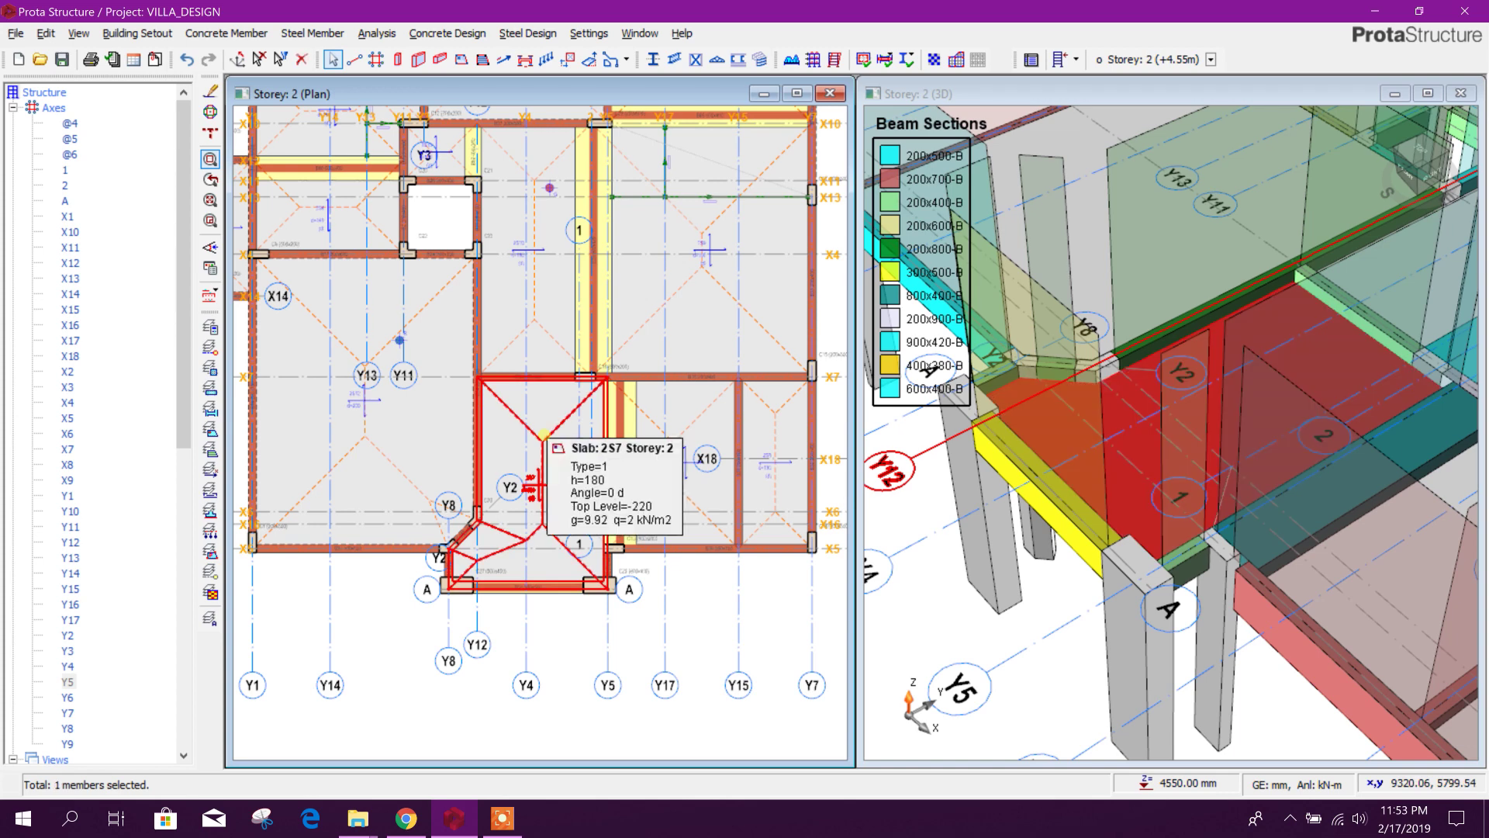
right_click(545, 435)
click(597, 445)
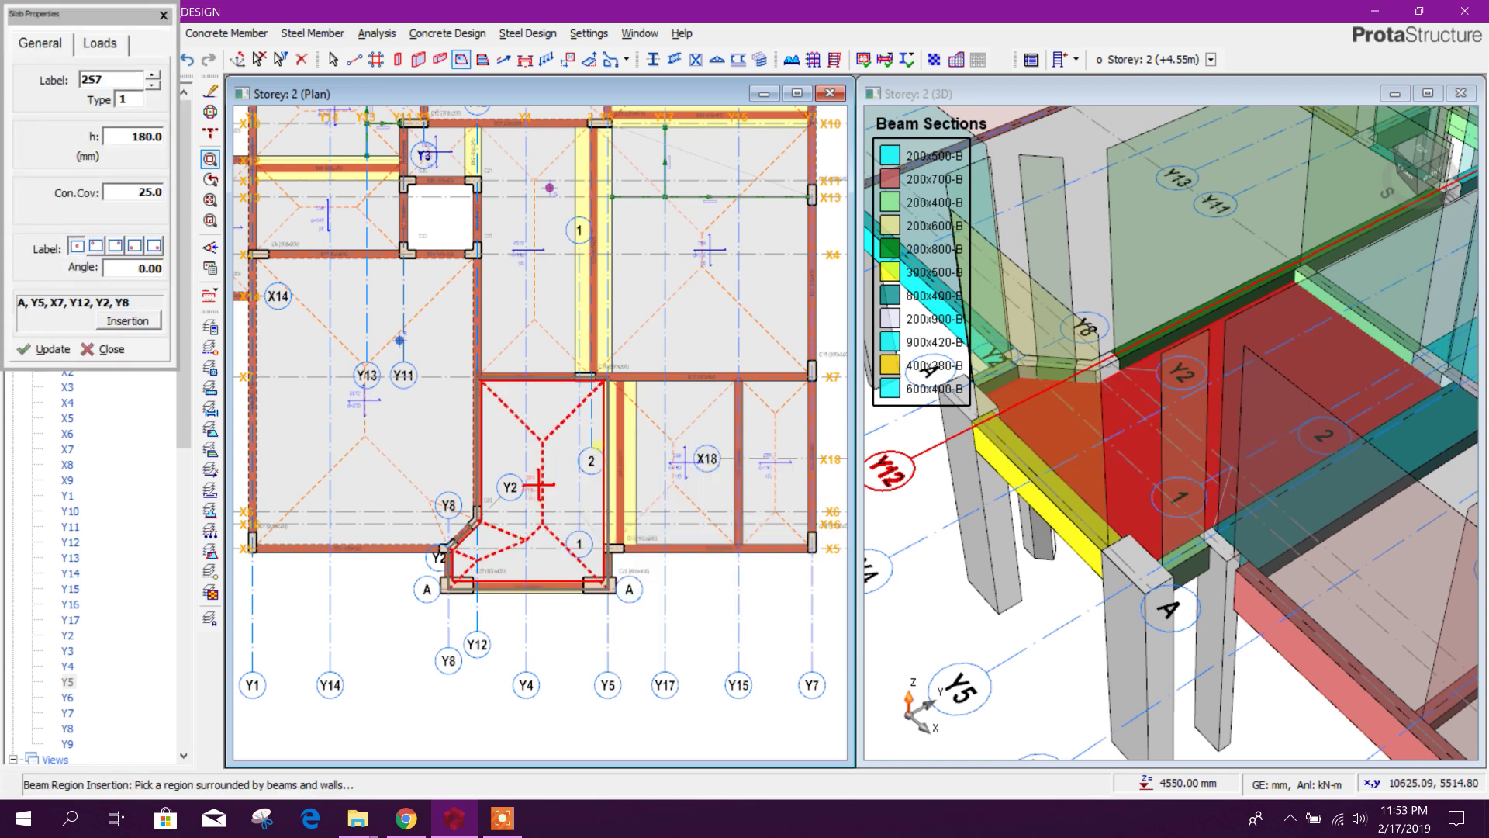
drag(118, 22, 567, 226)
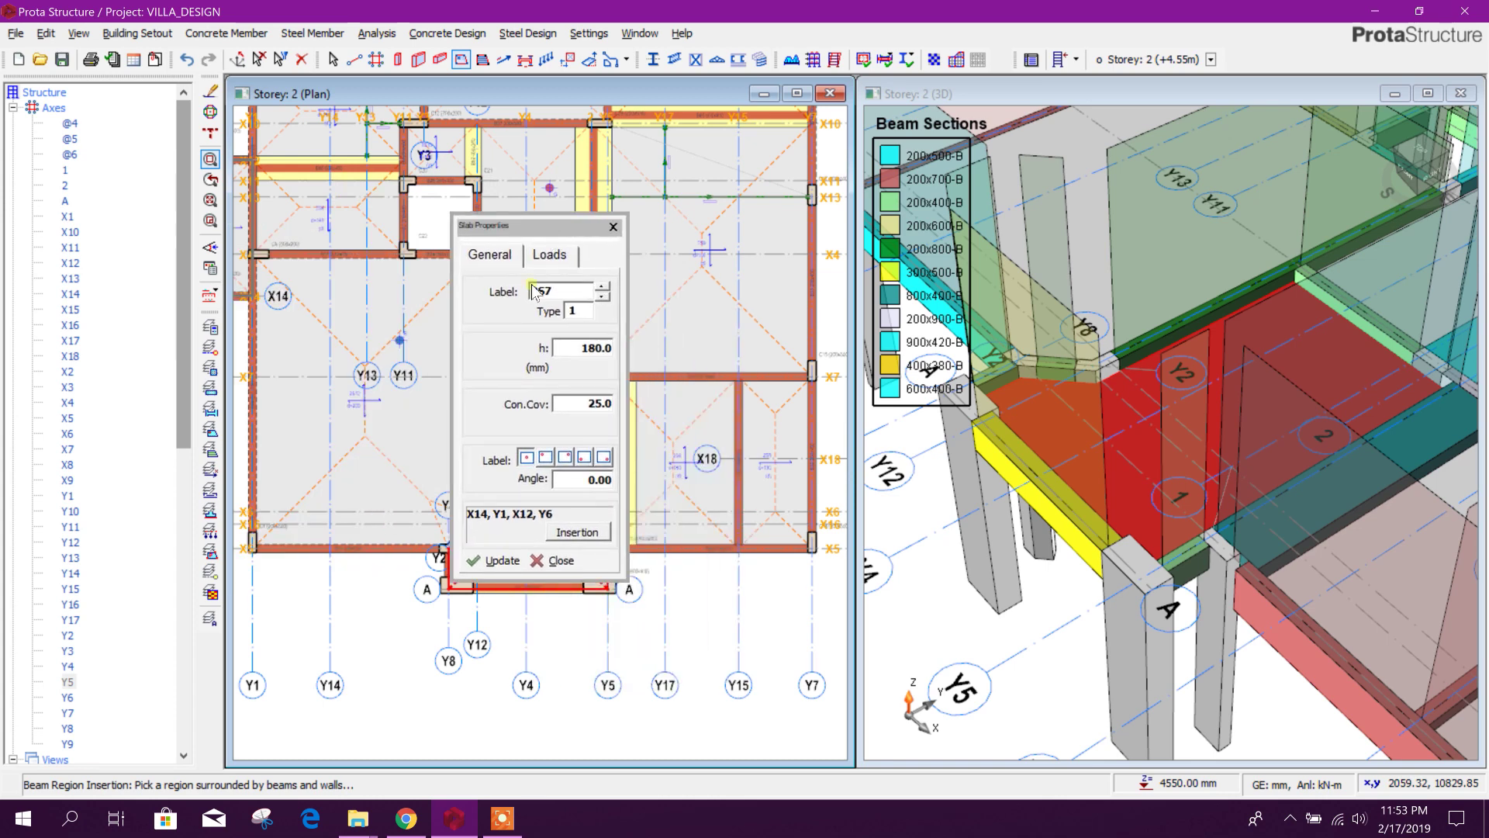
click(550, 255)
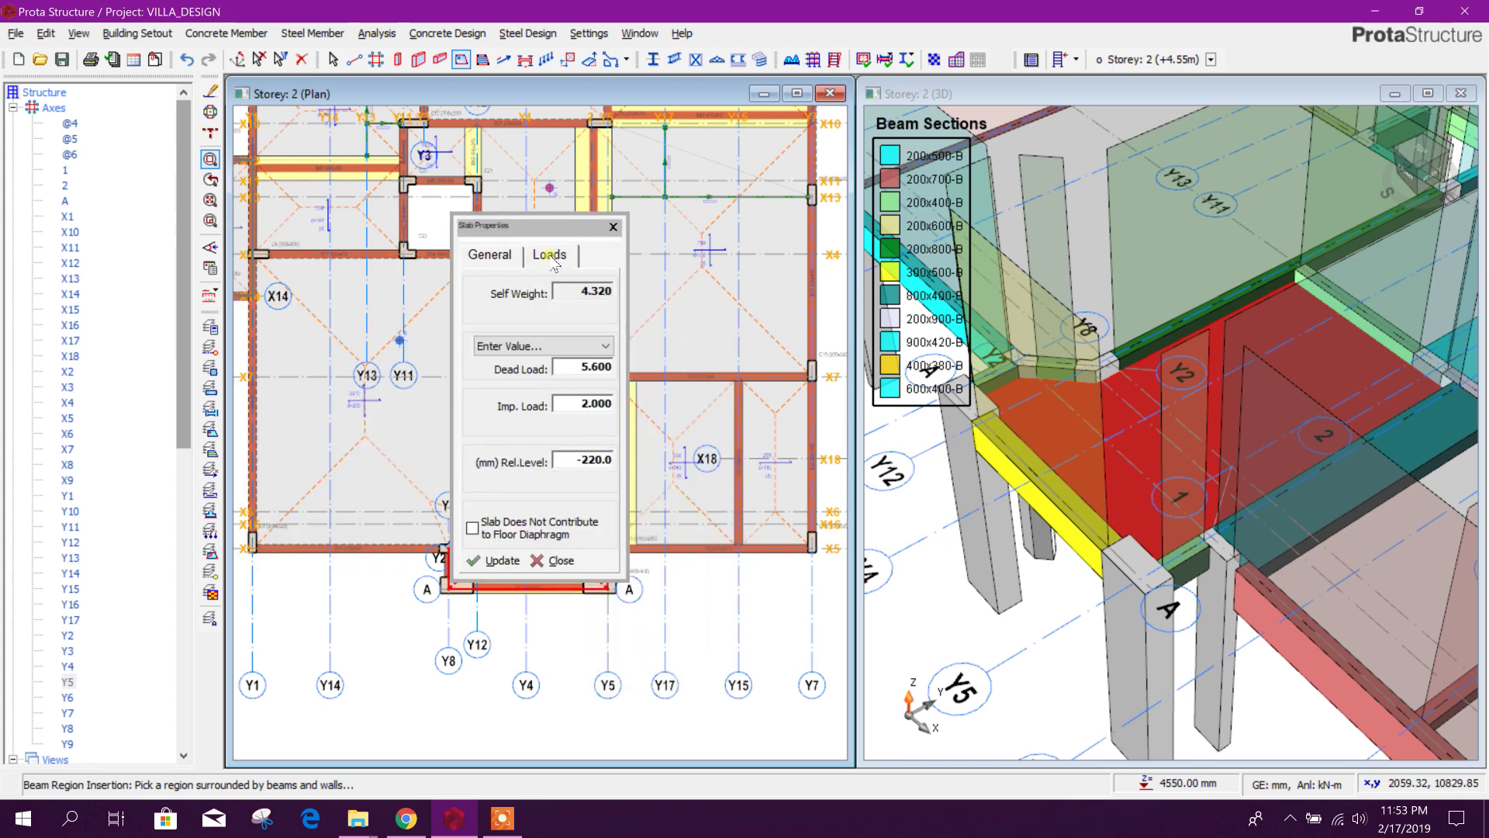
double_click(581, 459)
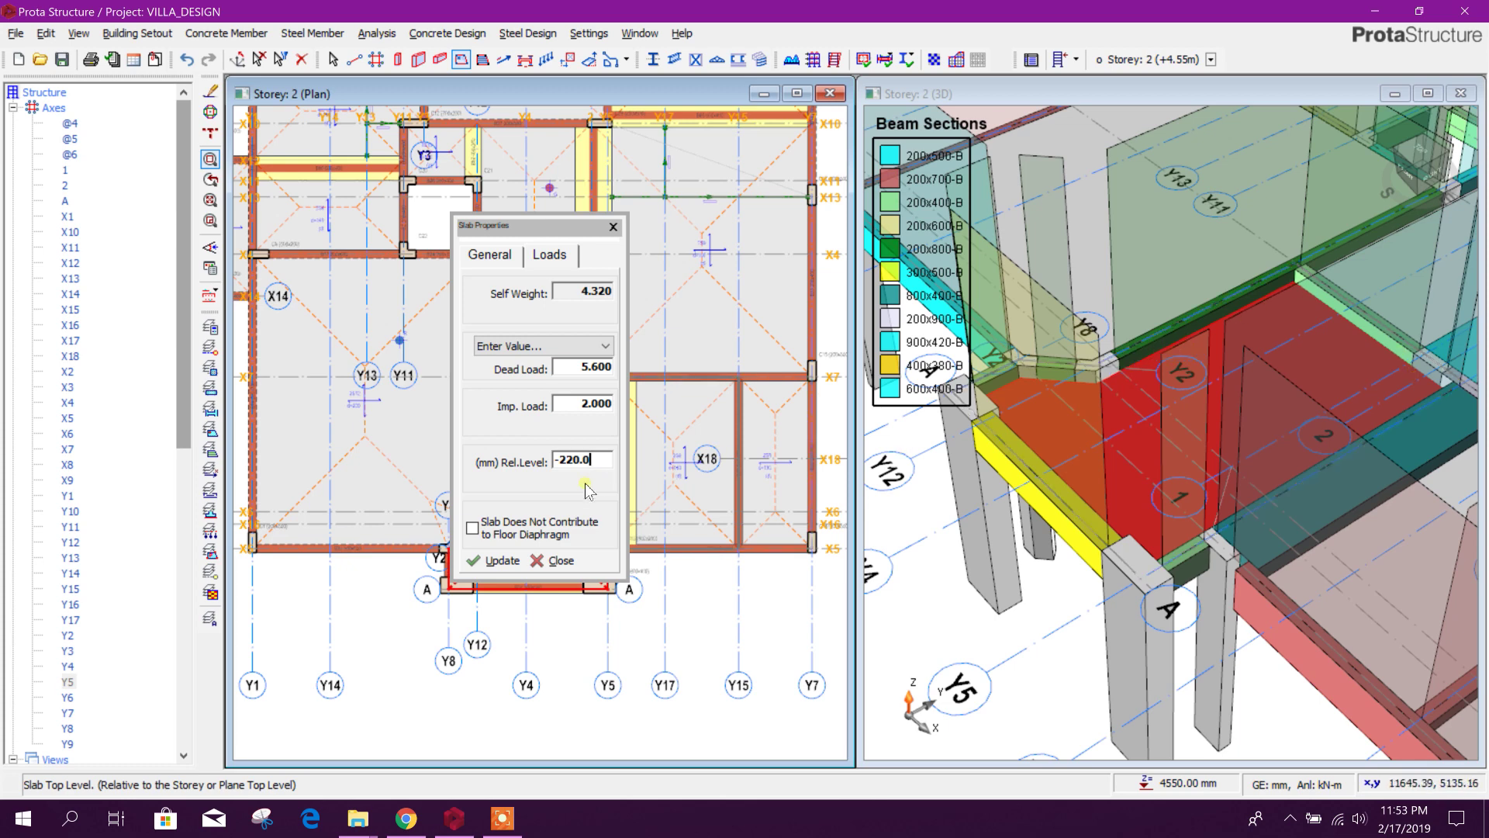
click(613, 226)
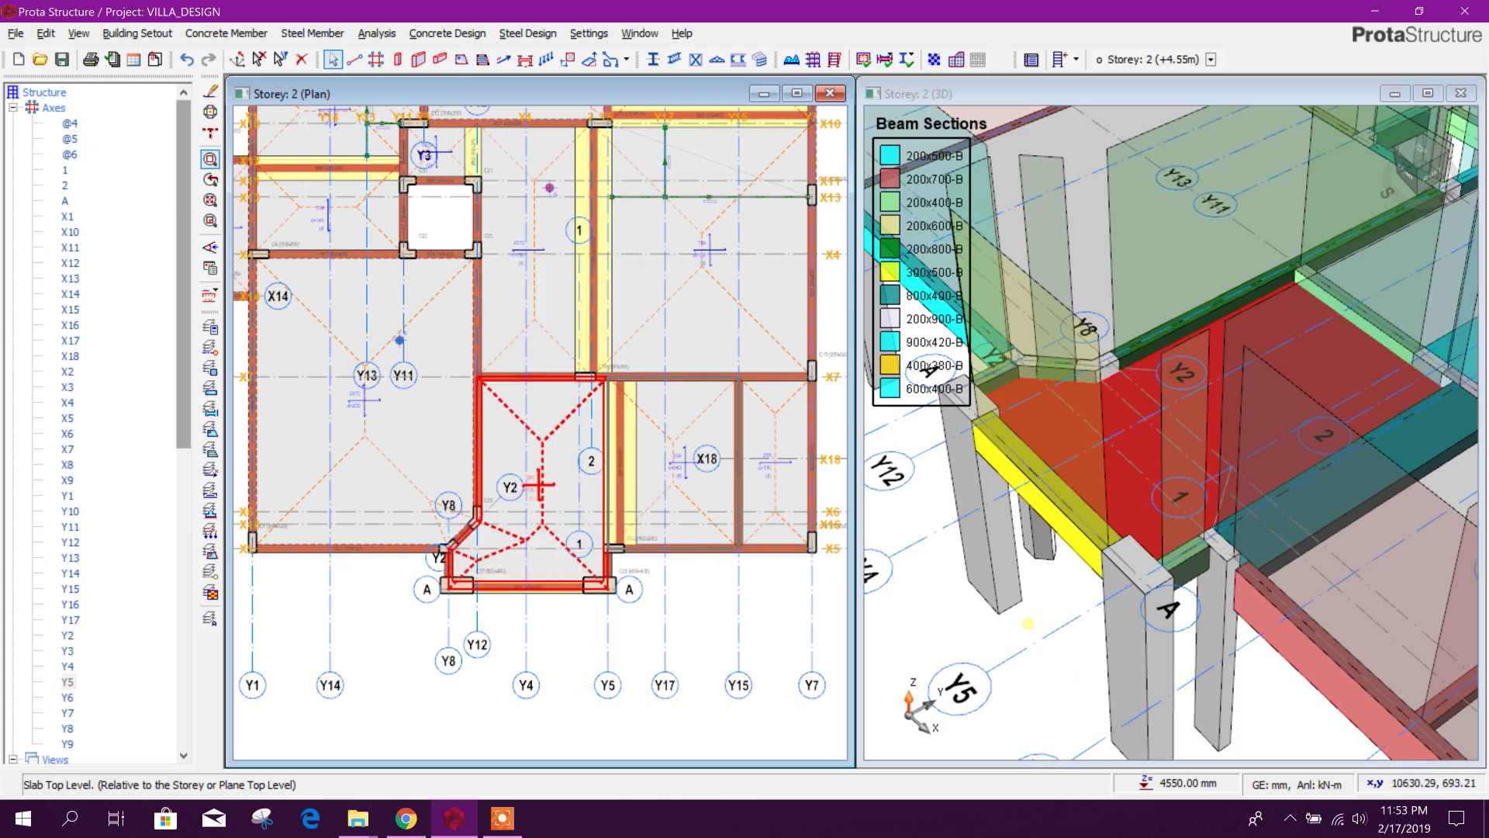
- Reselect slab 2S7 and update its relative level to 0 mm
click(1078, 470)
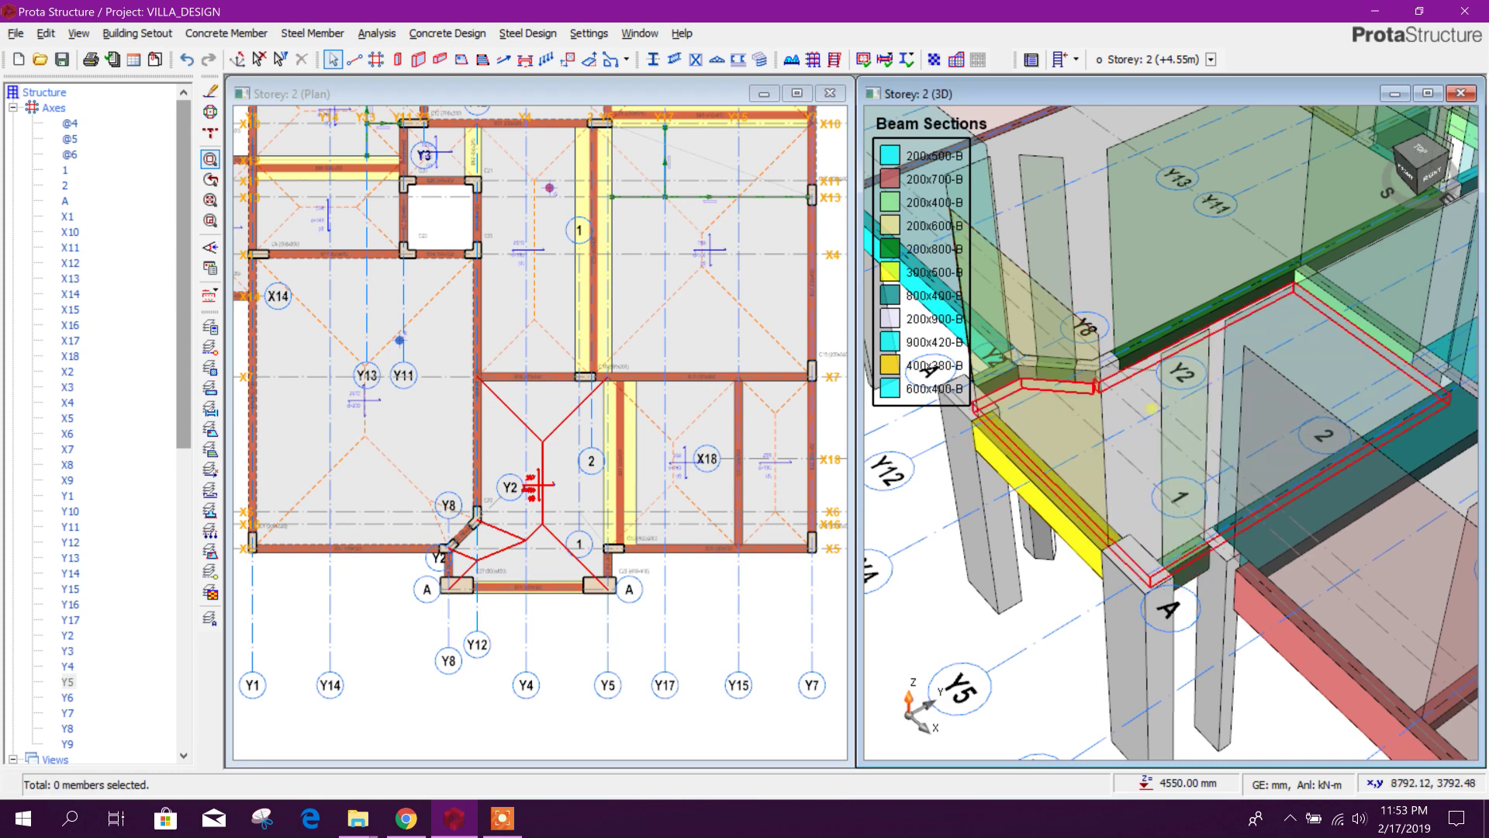
click(1149, 409)
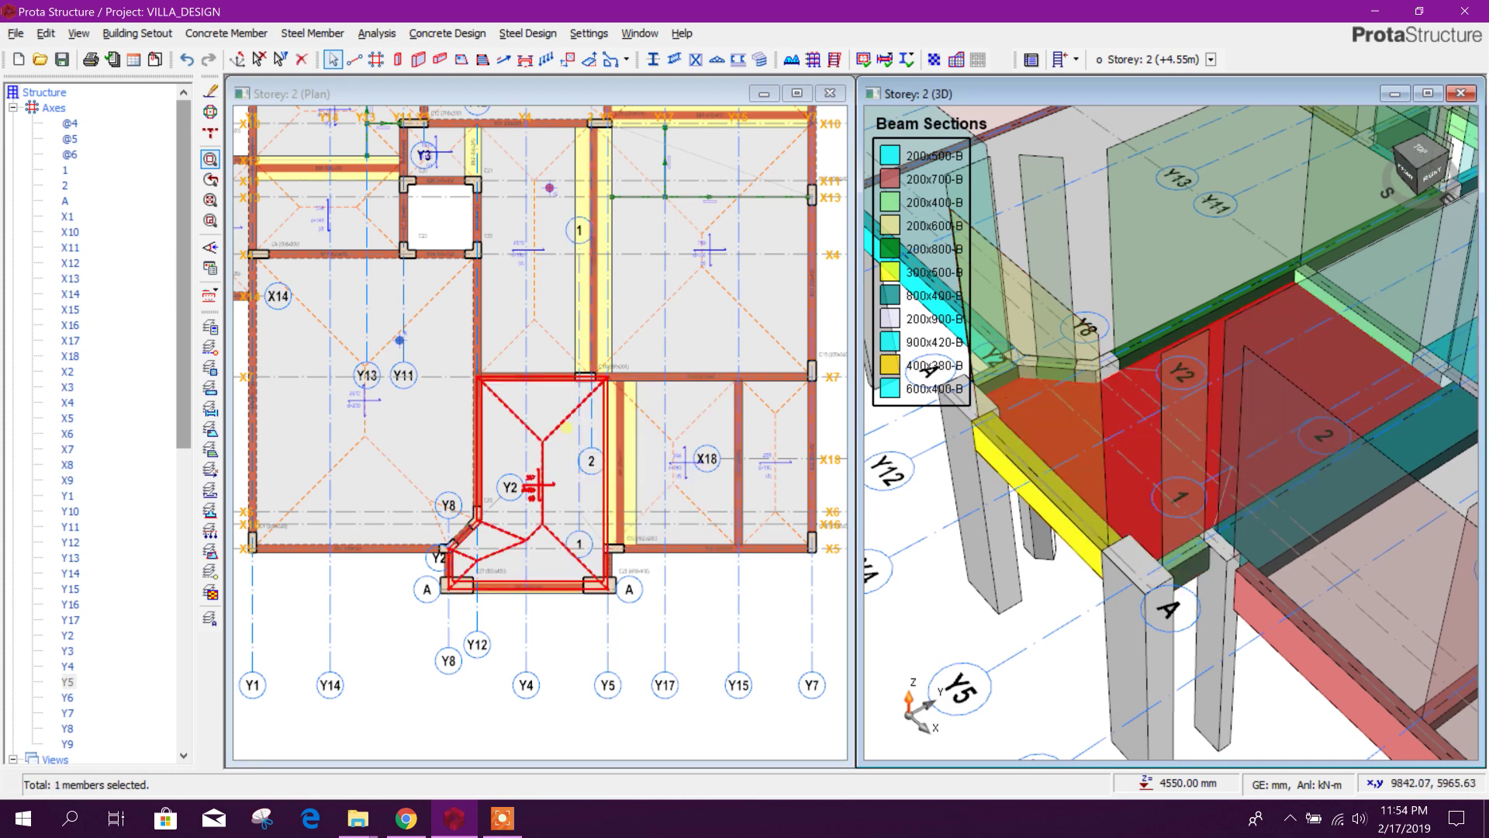
right_click(589, 469)
click(625, 482)
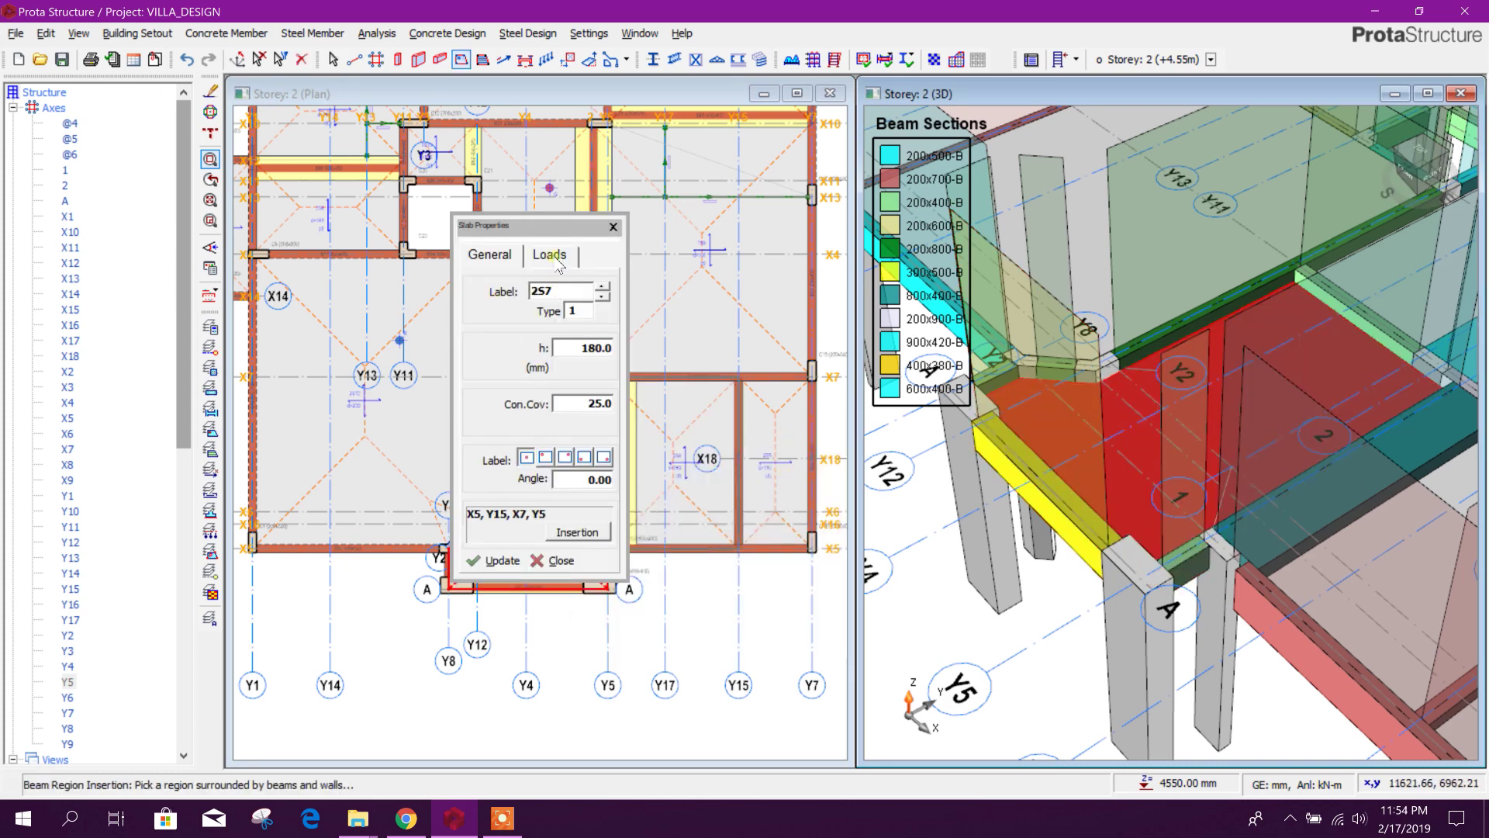
click(552, 256)
double_click(604, 459)
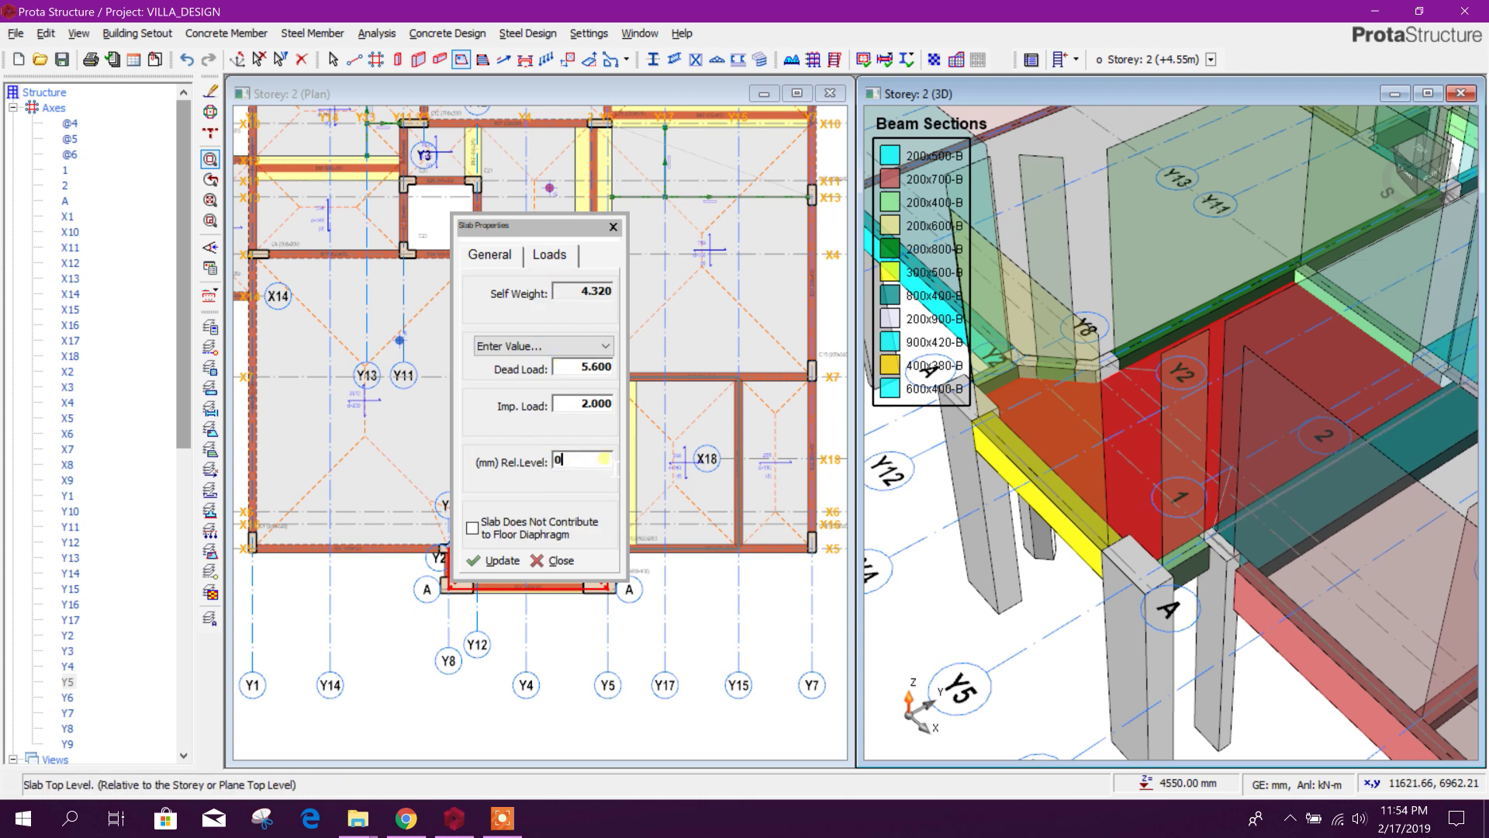
click(513, 560)
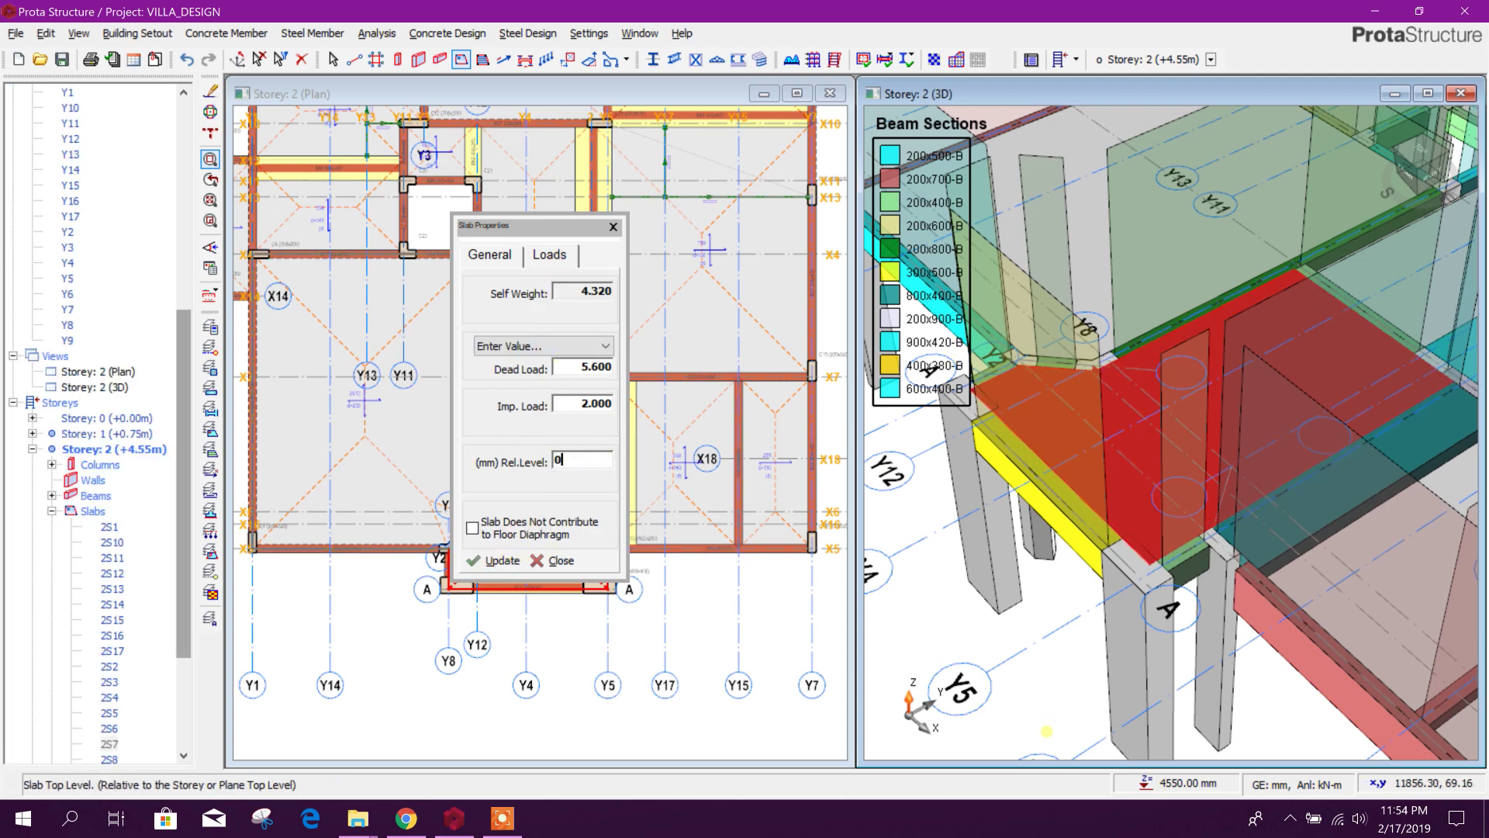
- Close the slab properties, and undo and redo the level change to compare slab 2S7's positions in the 3D view
click(560, 560)
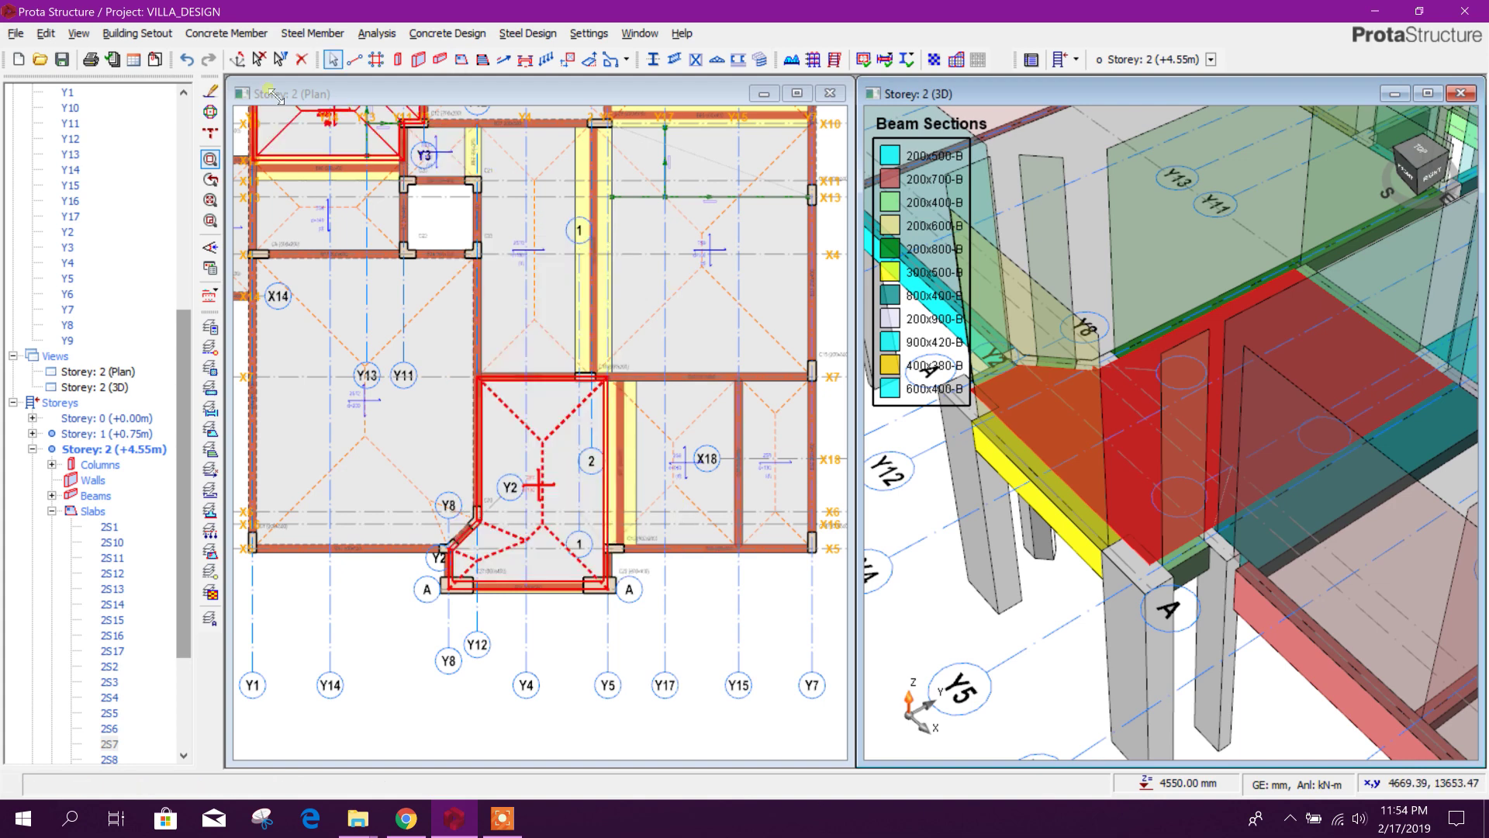
click(187, 59)
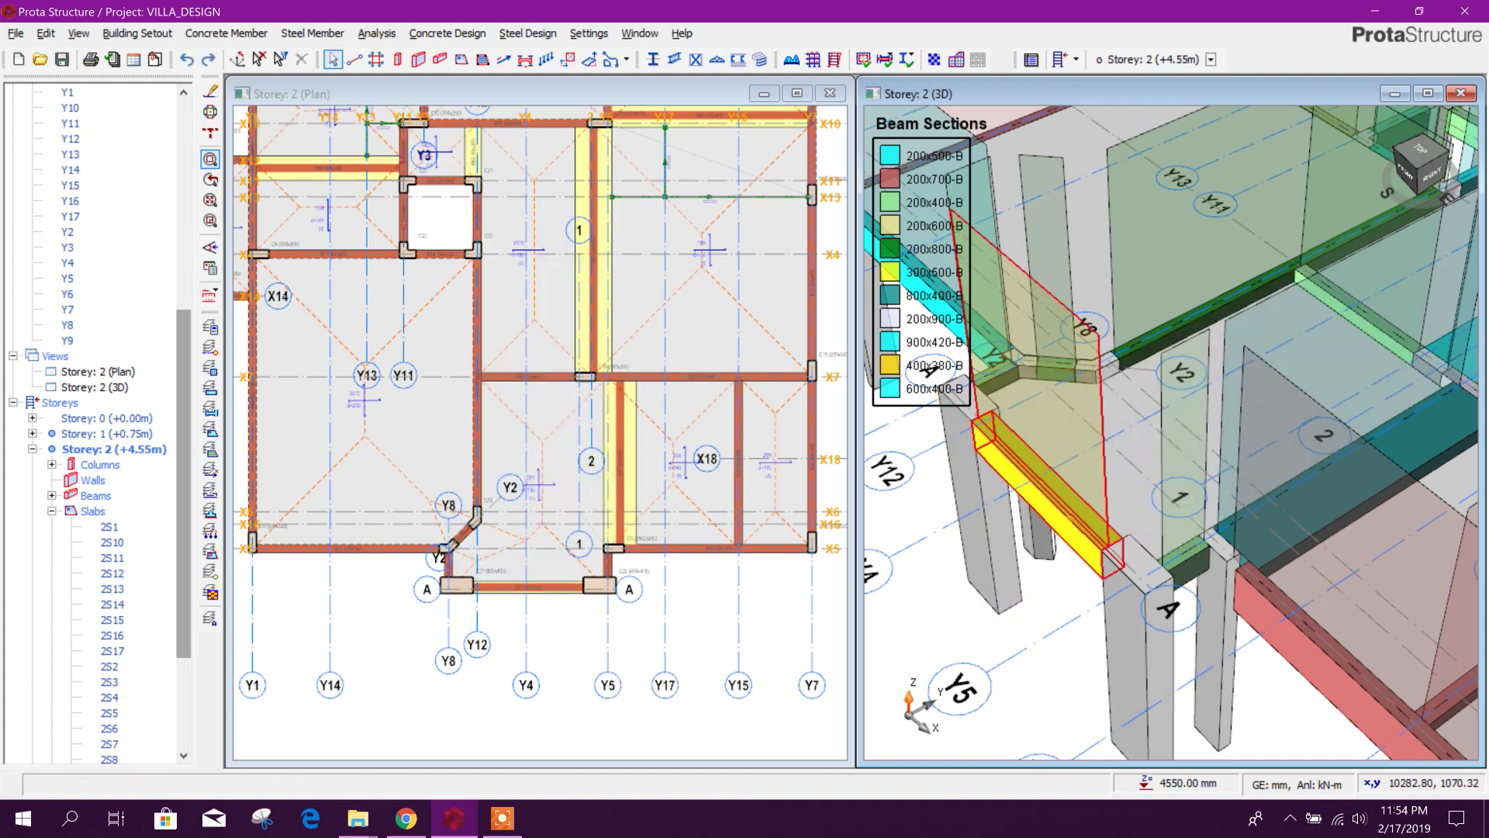
click(1089, 476)
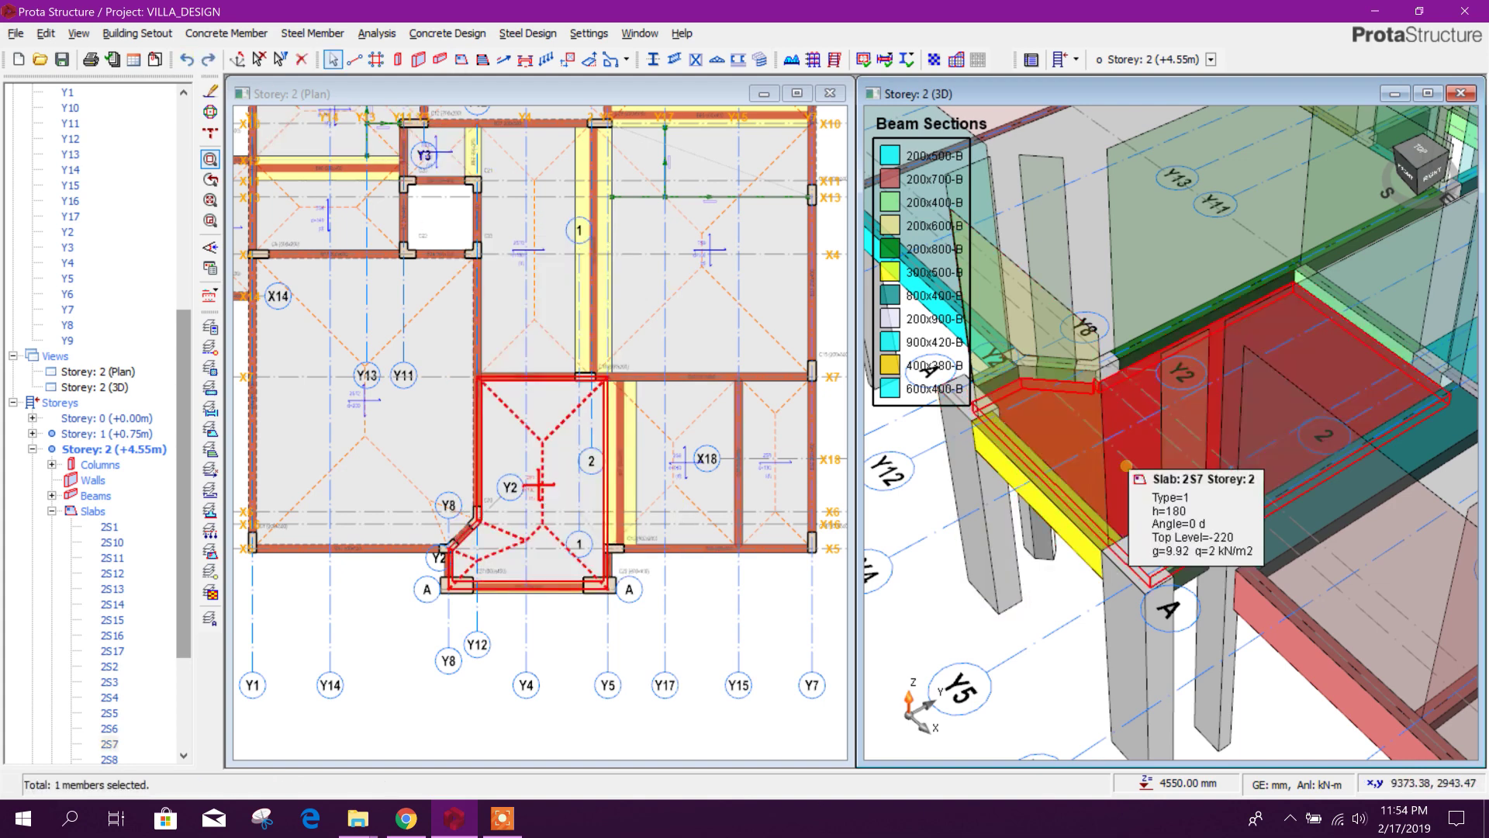
click(1028, 620)
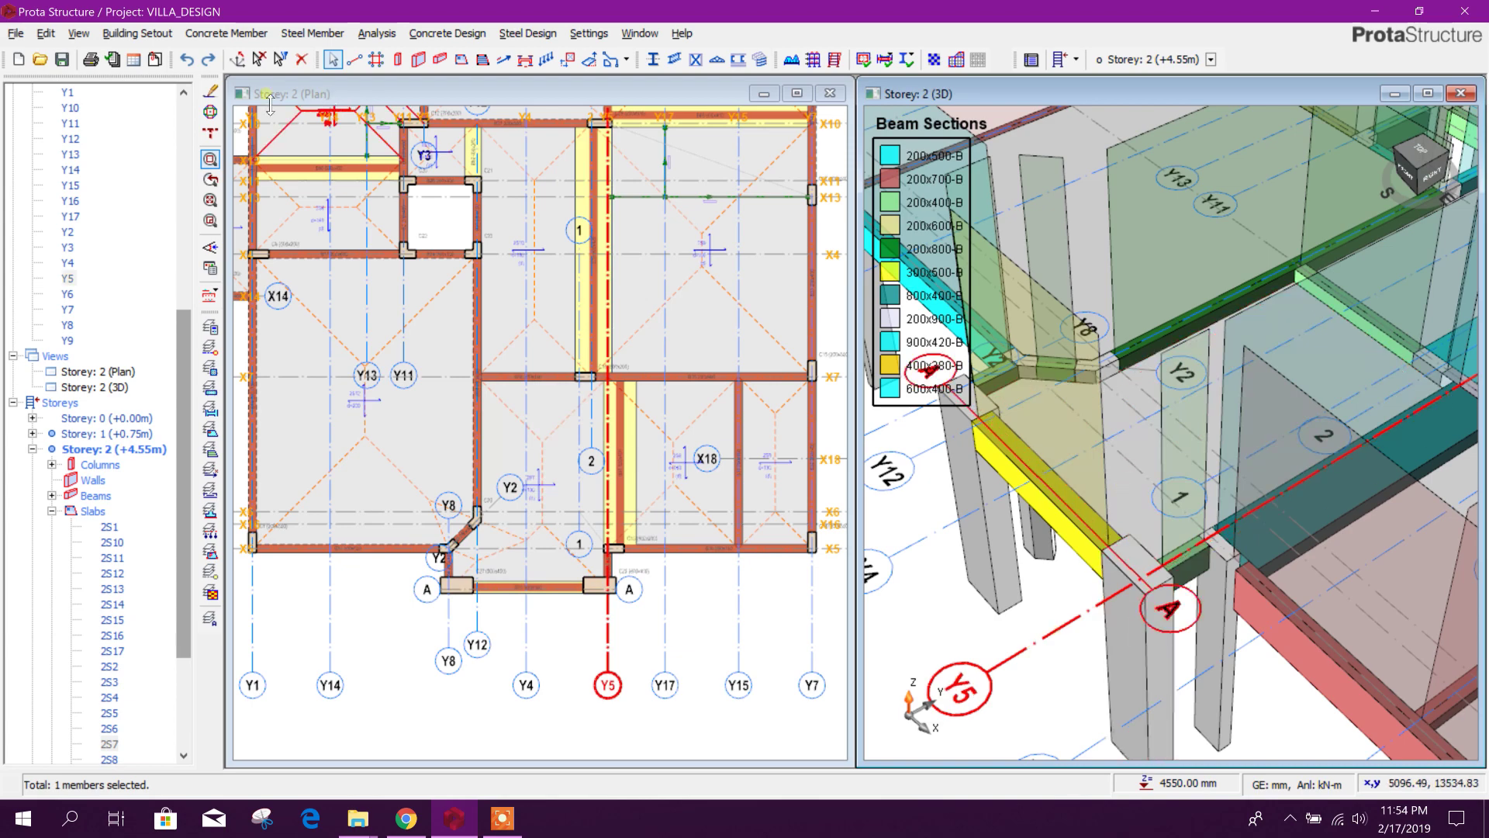
click(209, 60)
- Examine the underside of slab 2S7 and its surrounding beams from beneath in the 3D view
middle_drag(1078, 644, 1280, 463)
scroll(1164, 572, up, 4)
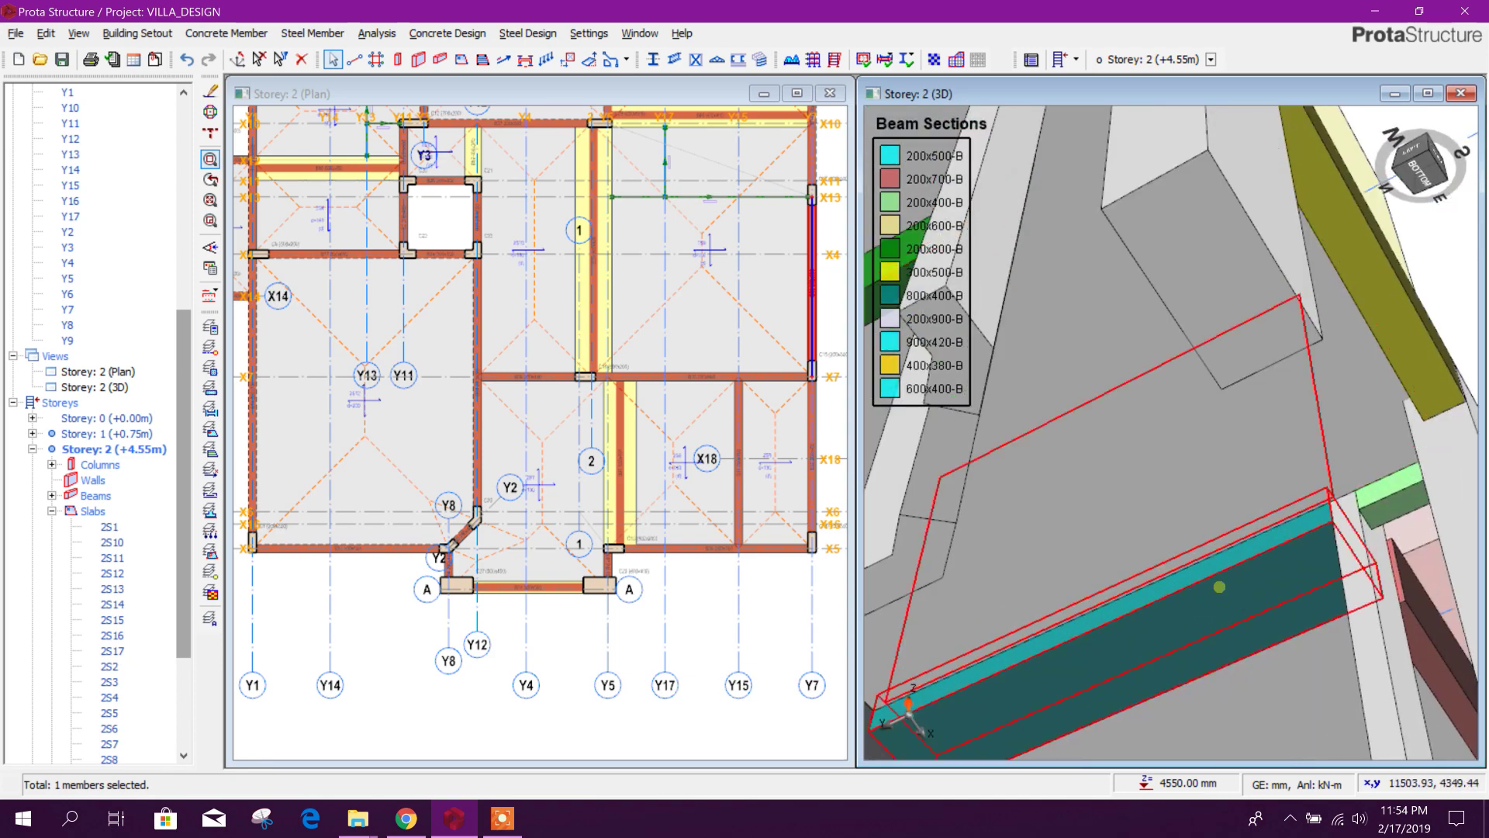
mouse_move(1220, 587)
middle_down()
mouse_move(1222, 632)
mouse_move(1124, 672)
middle_up()
scroll(1323, 365, up, 5)
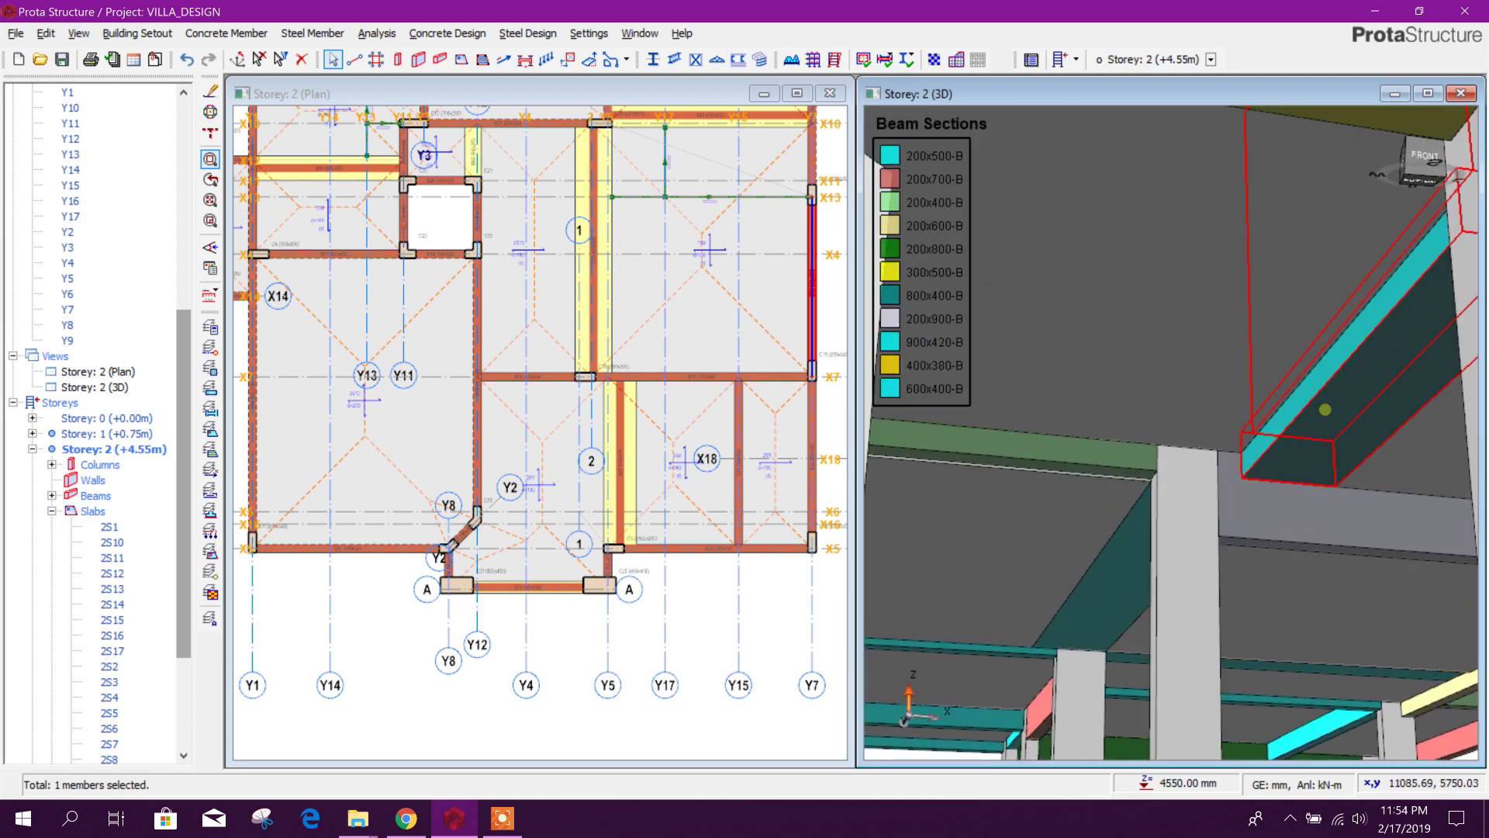
scroll(1114, 492, down, 3)
scroll(1247, 439, up, 3)
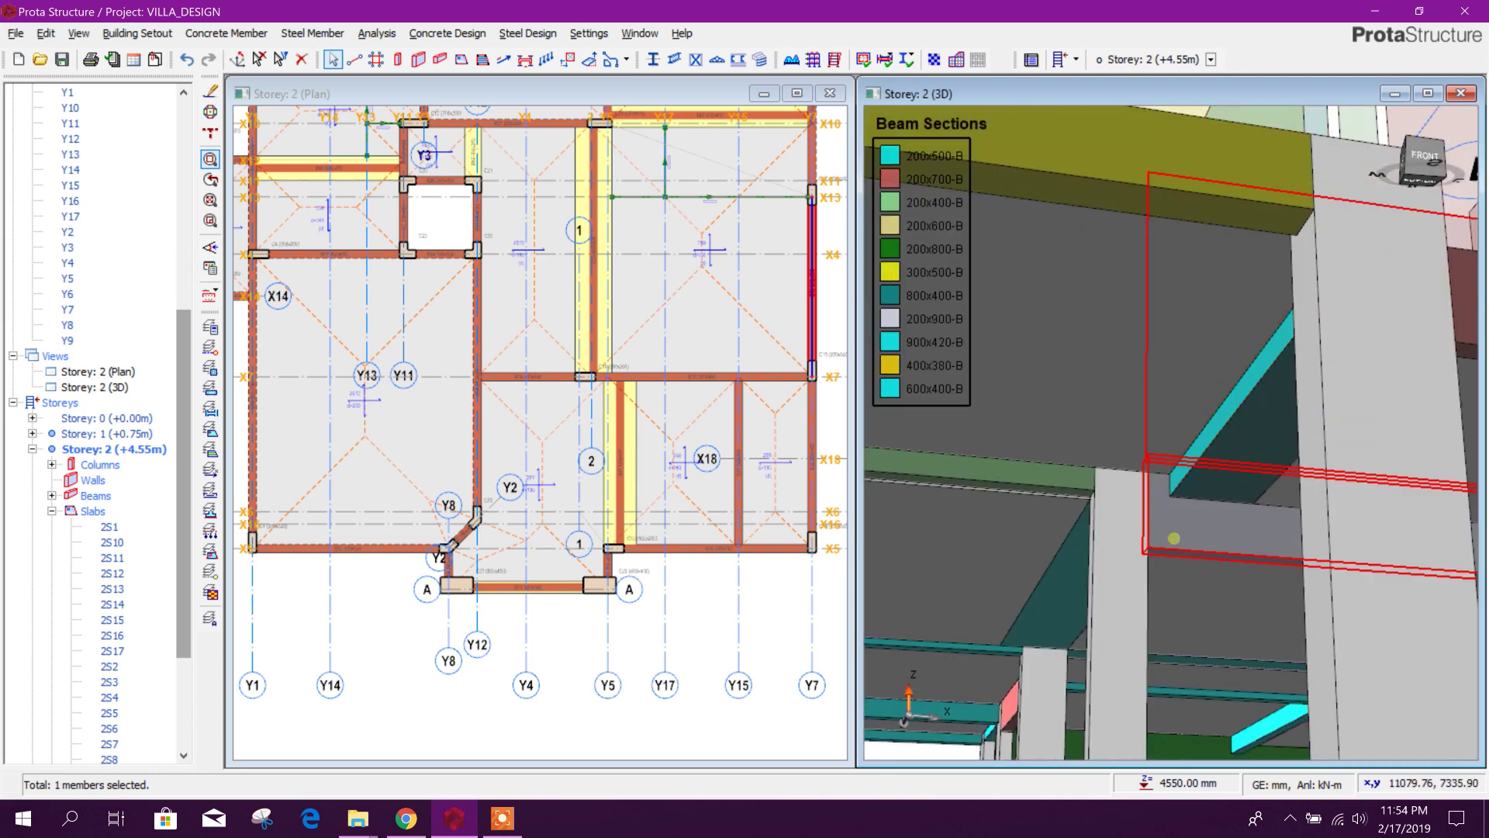
mouse_move(1173, 538)
middle_down()
mouse_move(1190, 559)
mouse_move(1156, 573)
mouse_move(1016, 566)
middle_up()
right_click(1016, 567)
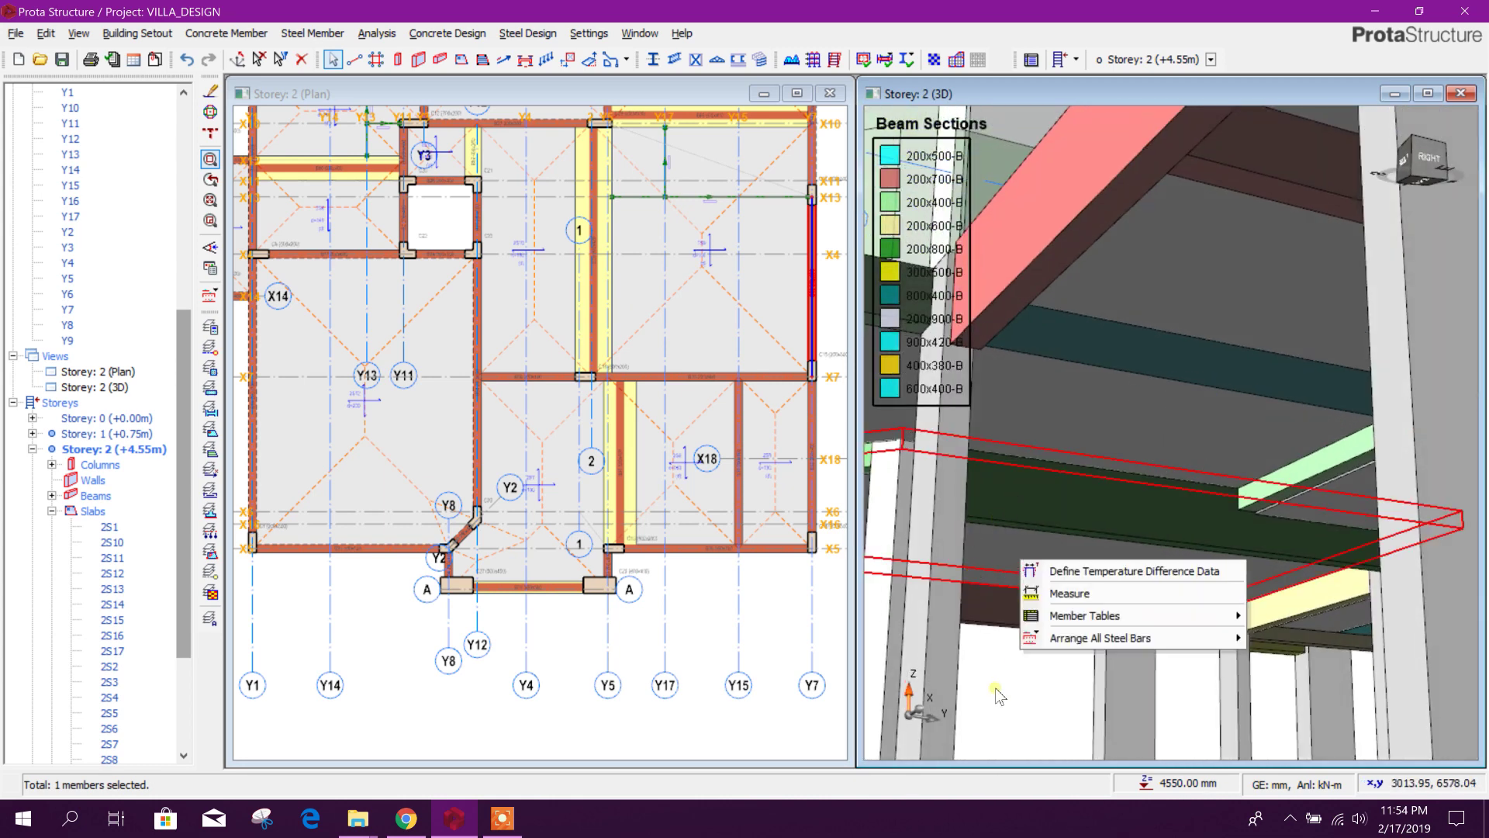
click(1022, 688)
- Inspect from the front and below how the soffit of slab 2S7 sits relative to the adjoining 800x400 beam
middle_drag(1066, 659, 1313, 518)
scroll(1178, 553, down, 3)
shift+middle_drag(1140, 543, 1210, 508)
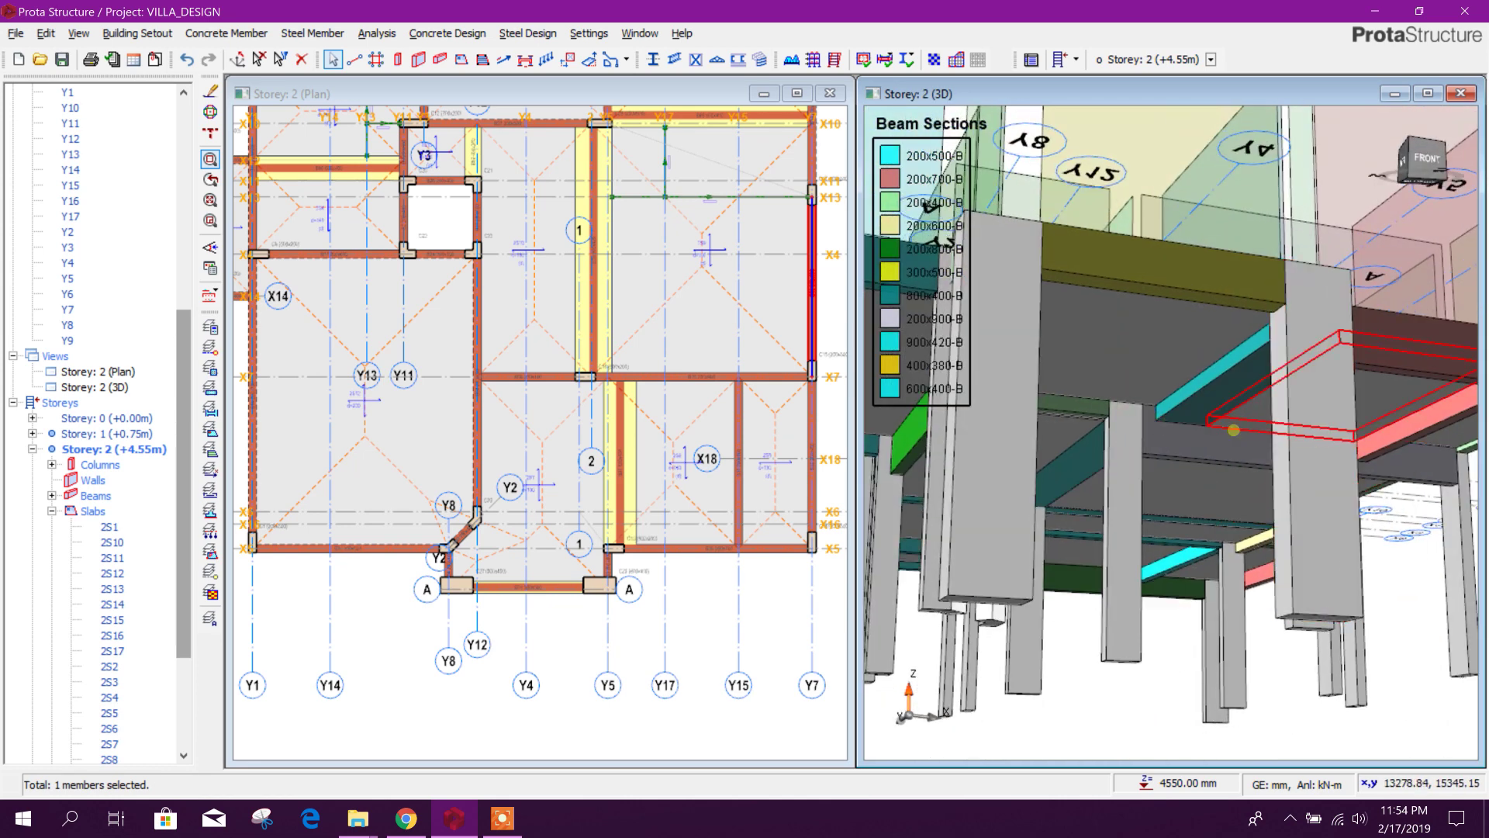
scroll(1210, 399, up, 3)
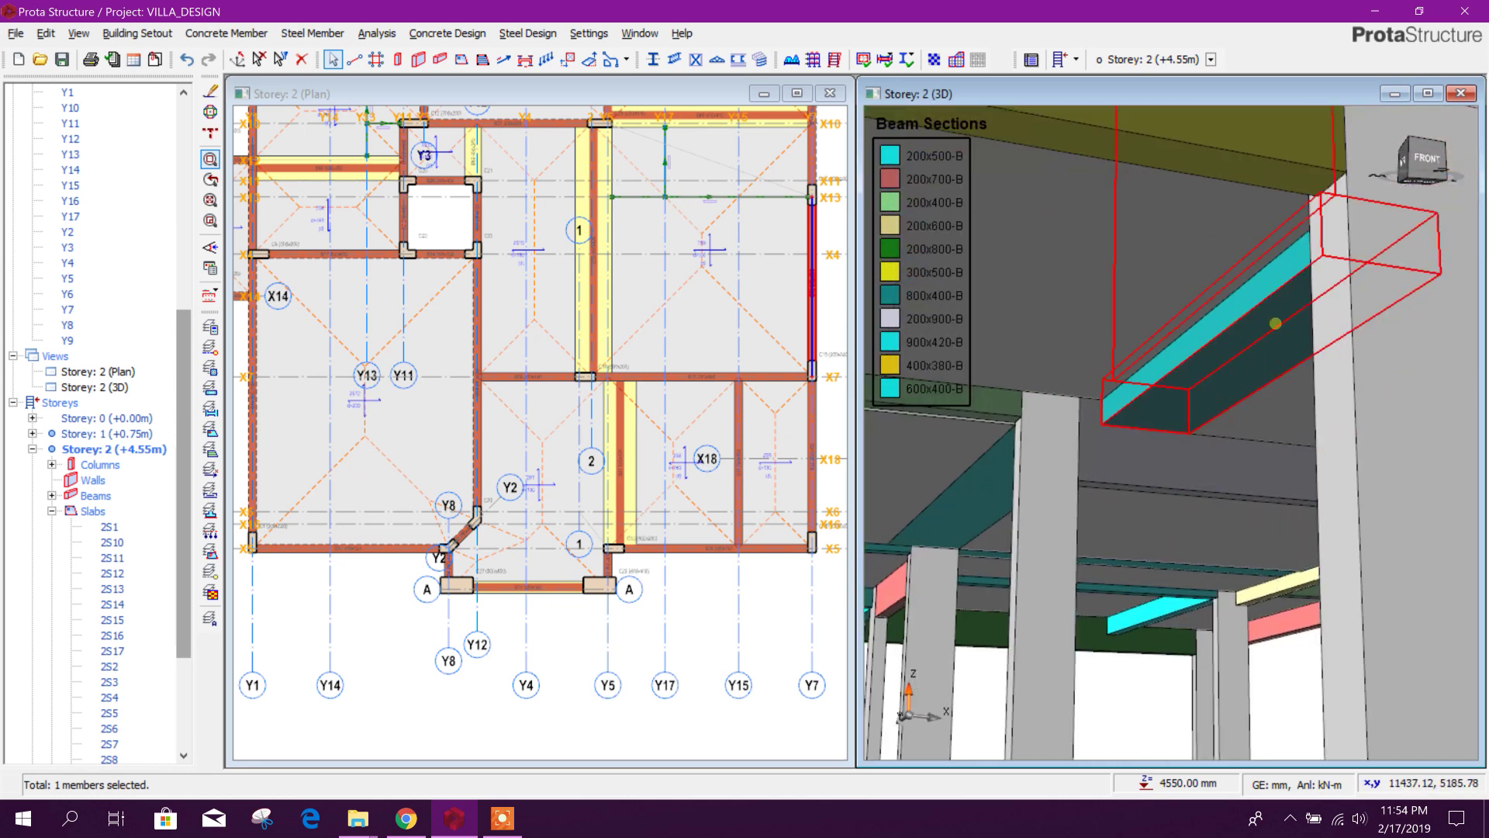
middle_drag(1275, 323, 1202, 310)
scroll(1250, 292, up, 1)
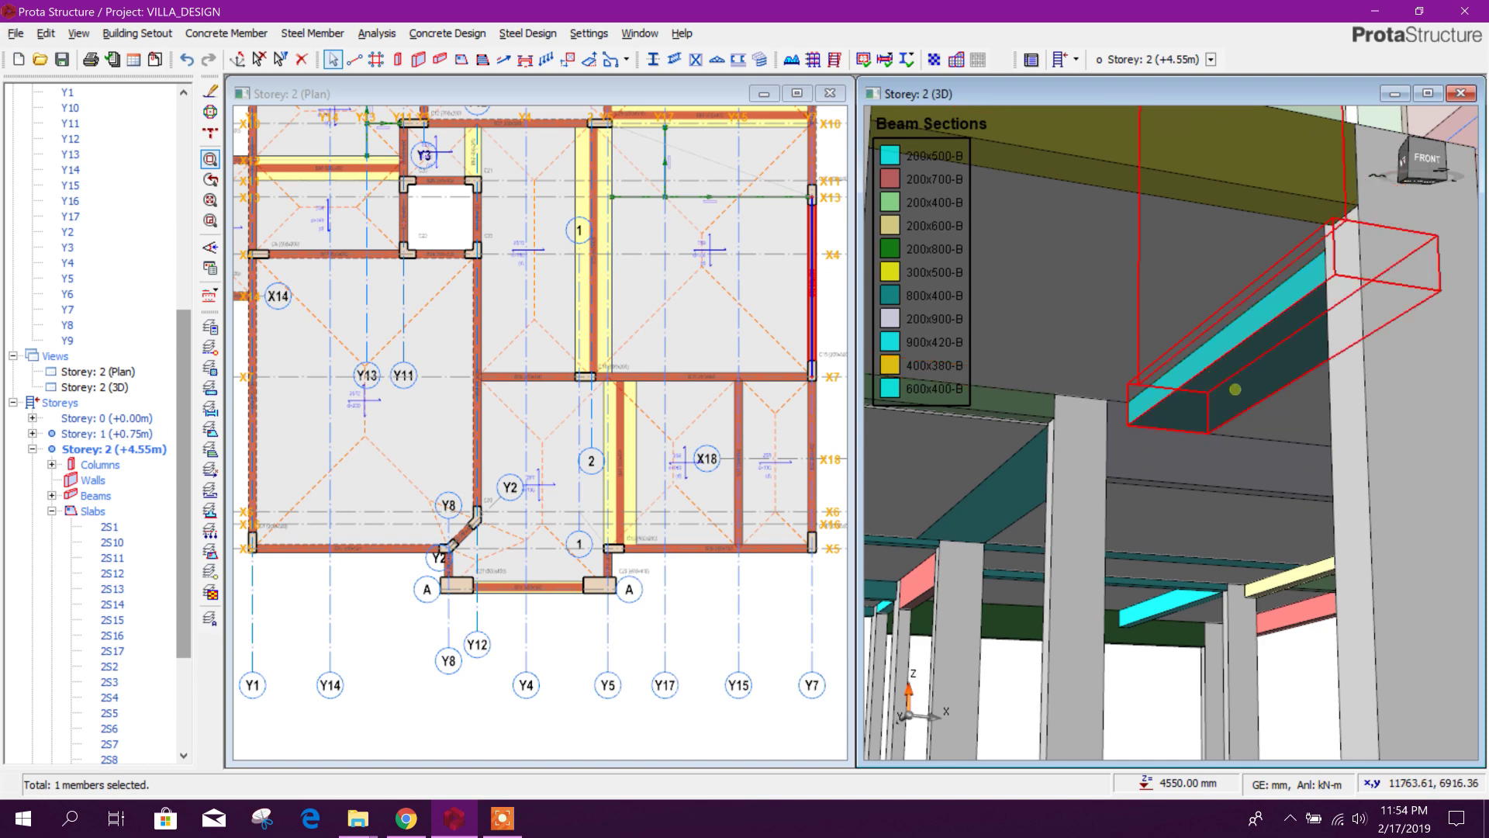
middle_drag(1176, 419, 1217, 413)
mouse_move(1234, 467)
shift+middle_down()
mouse_move(1272, 457)
mouse_move(1227, 474)
shift+middle_up()
scroll(1254, 296, up, 1)
scroll(1254, 295, up, 1)
scroll(1243, 391, down, 3)
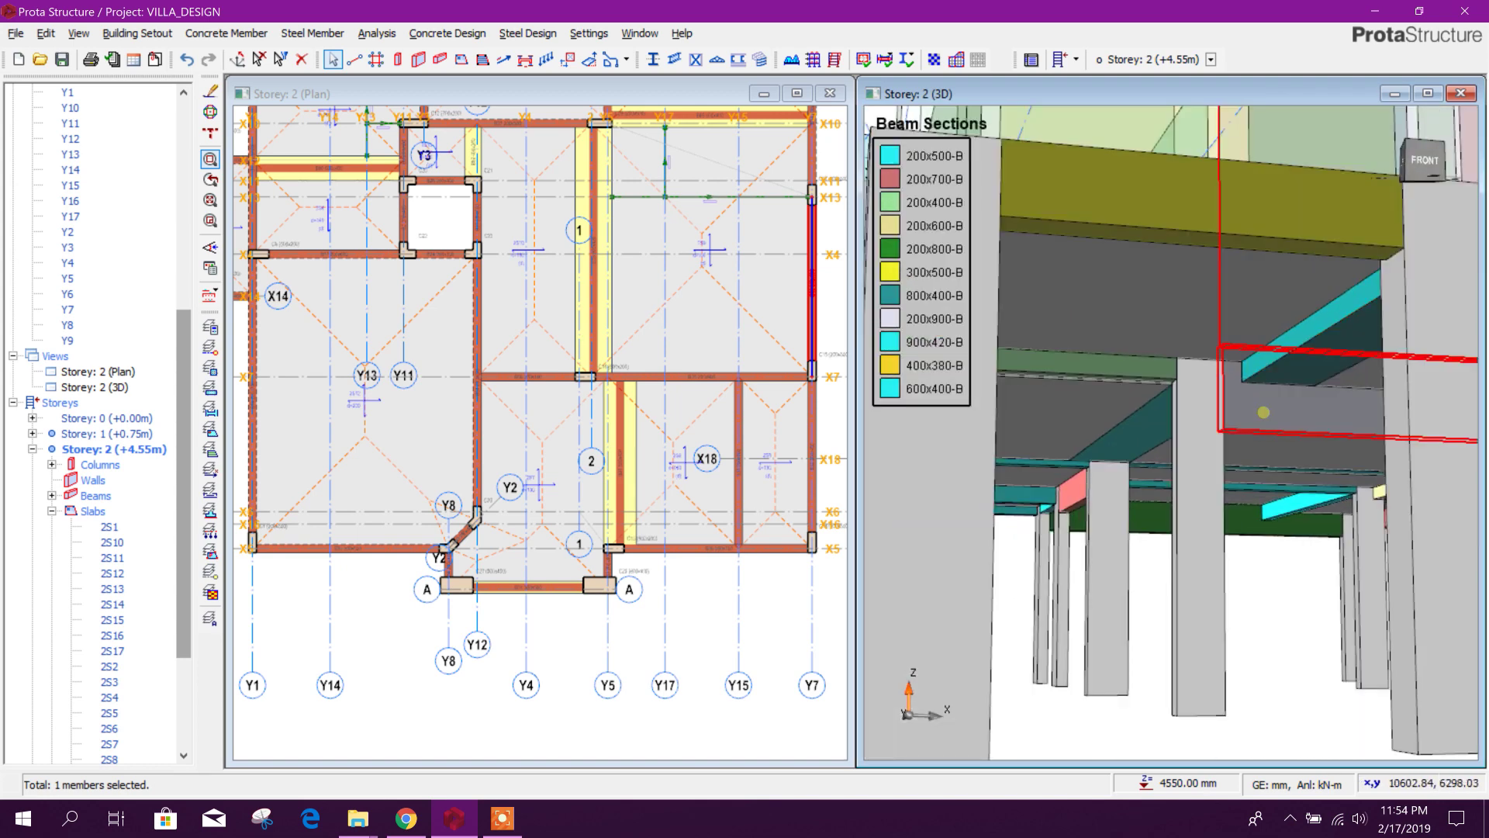
scroll(1261, 339, up, 1)
scroll(1206, 349, down, 1)
scroll(1291, 333, up, 1)
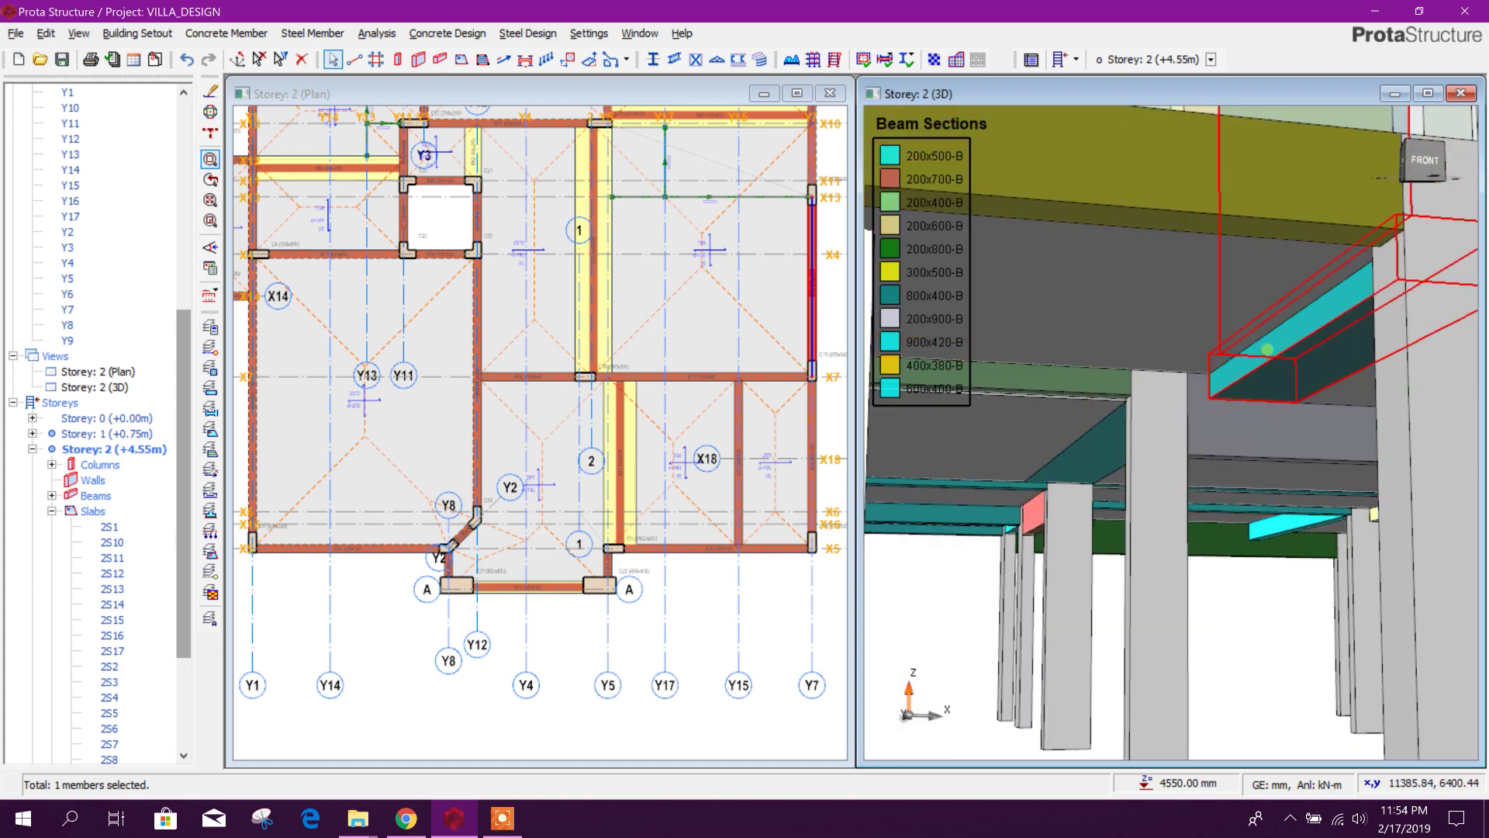
- Select slab 2S7 from below and update its relative level to -220 mm in the slab properties
click(1175, 339)
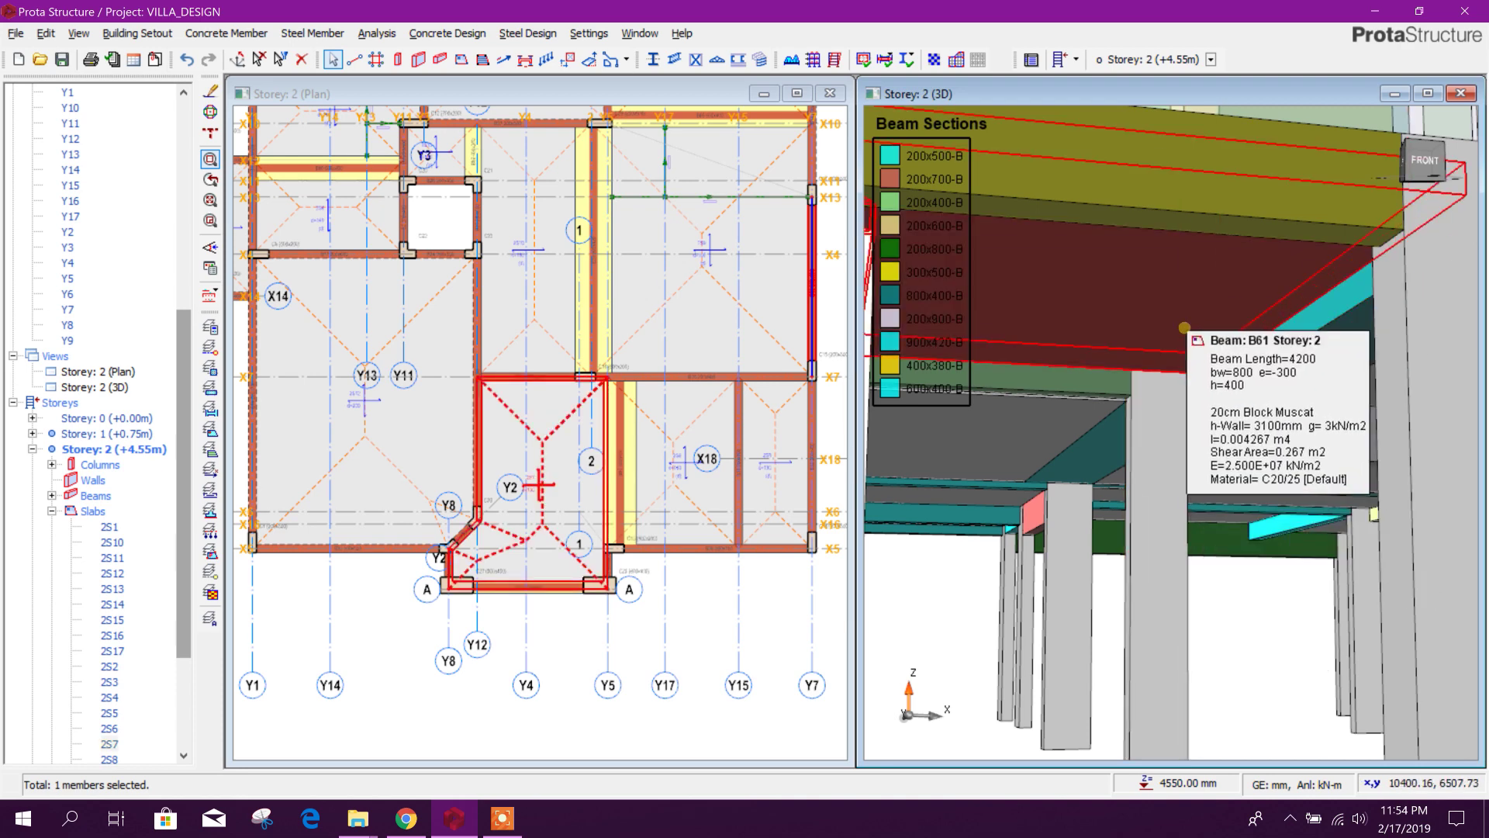
right_click(1134, 307)
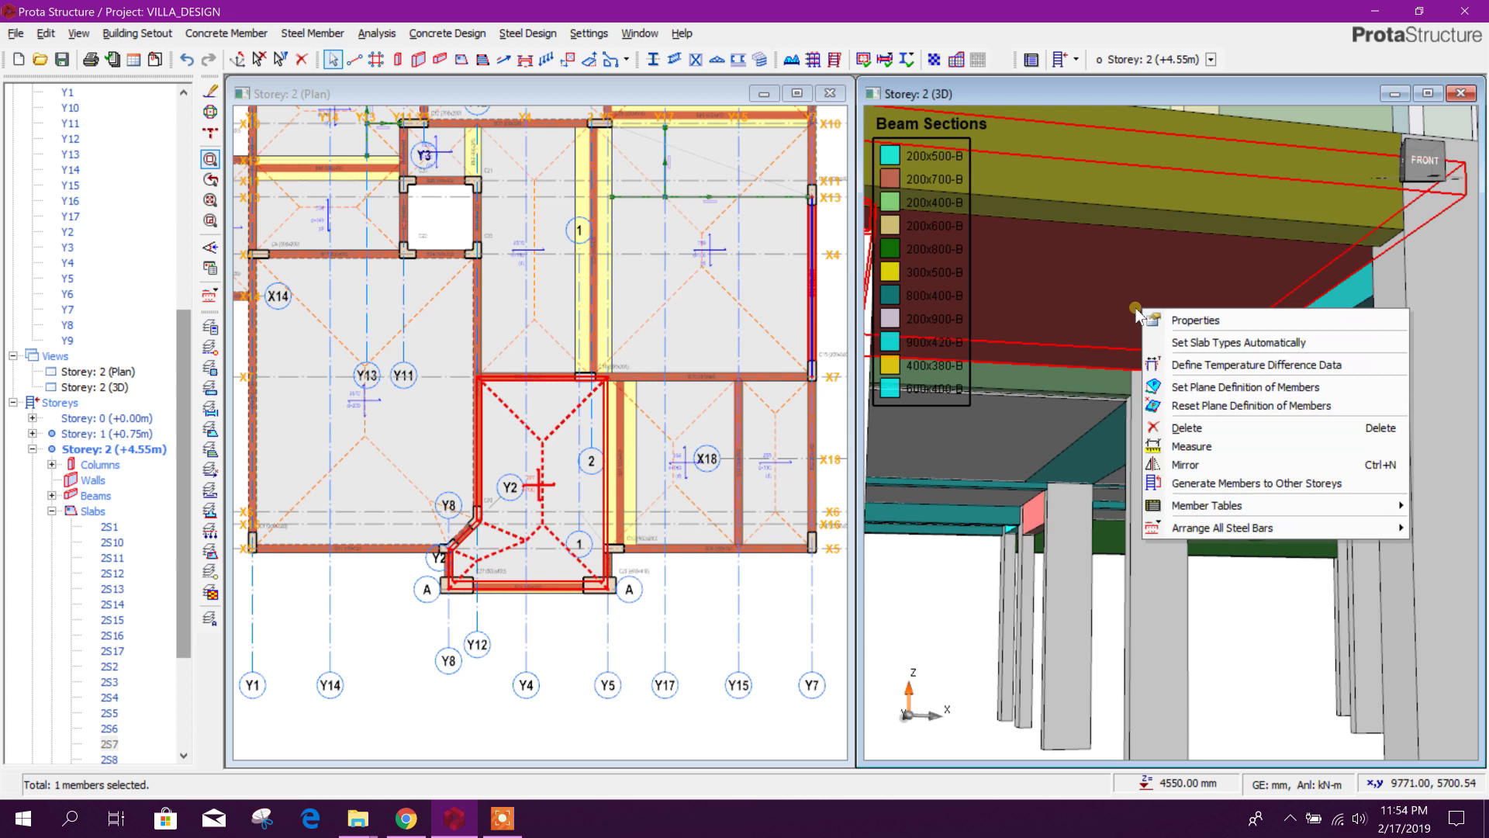
click(1188, 319)
double_click(581, 401)
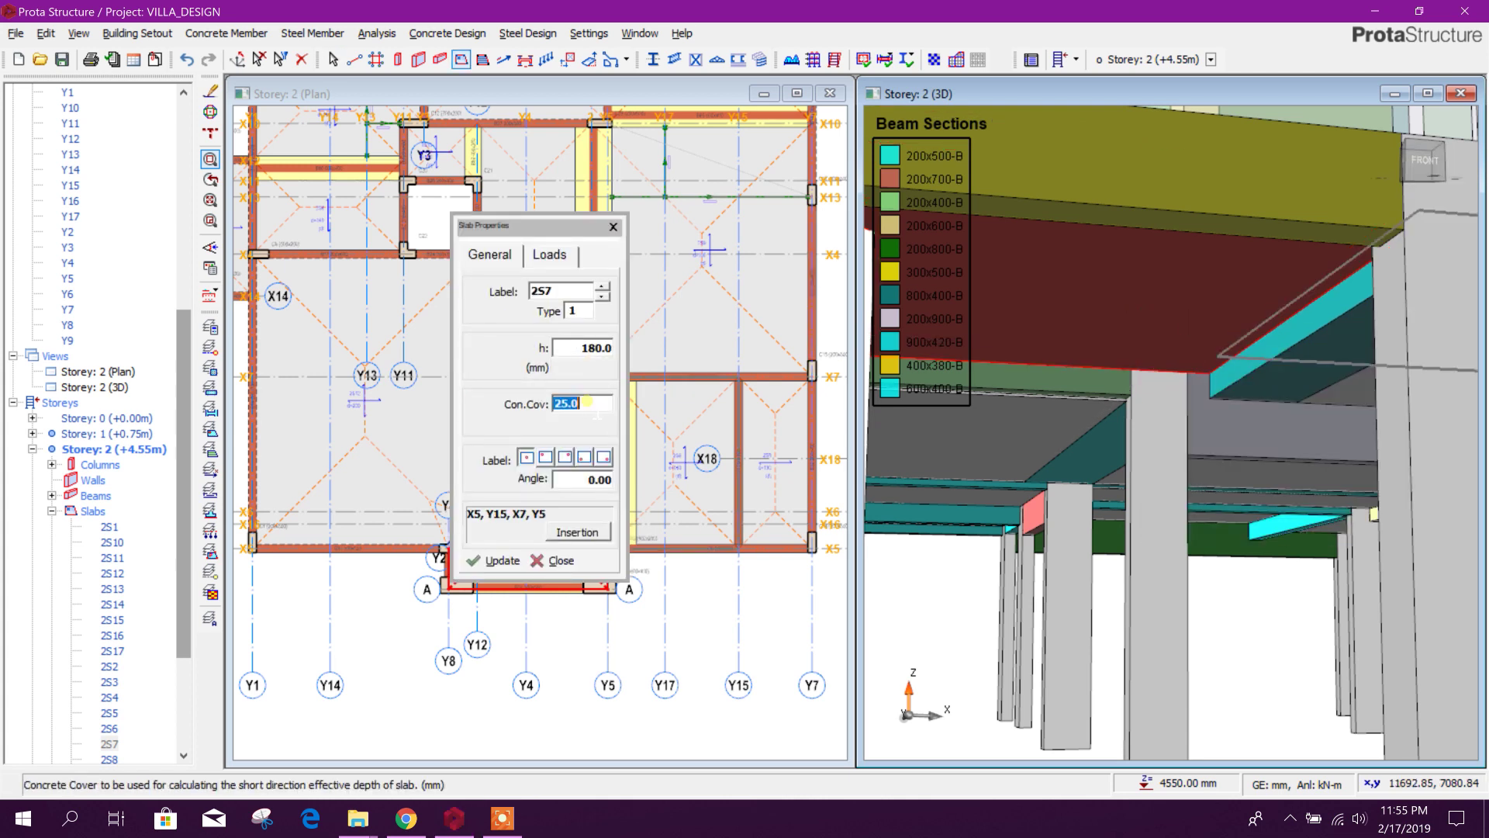
click(550, 254)
double_click(607, 403)
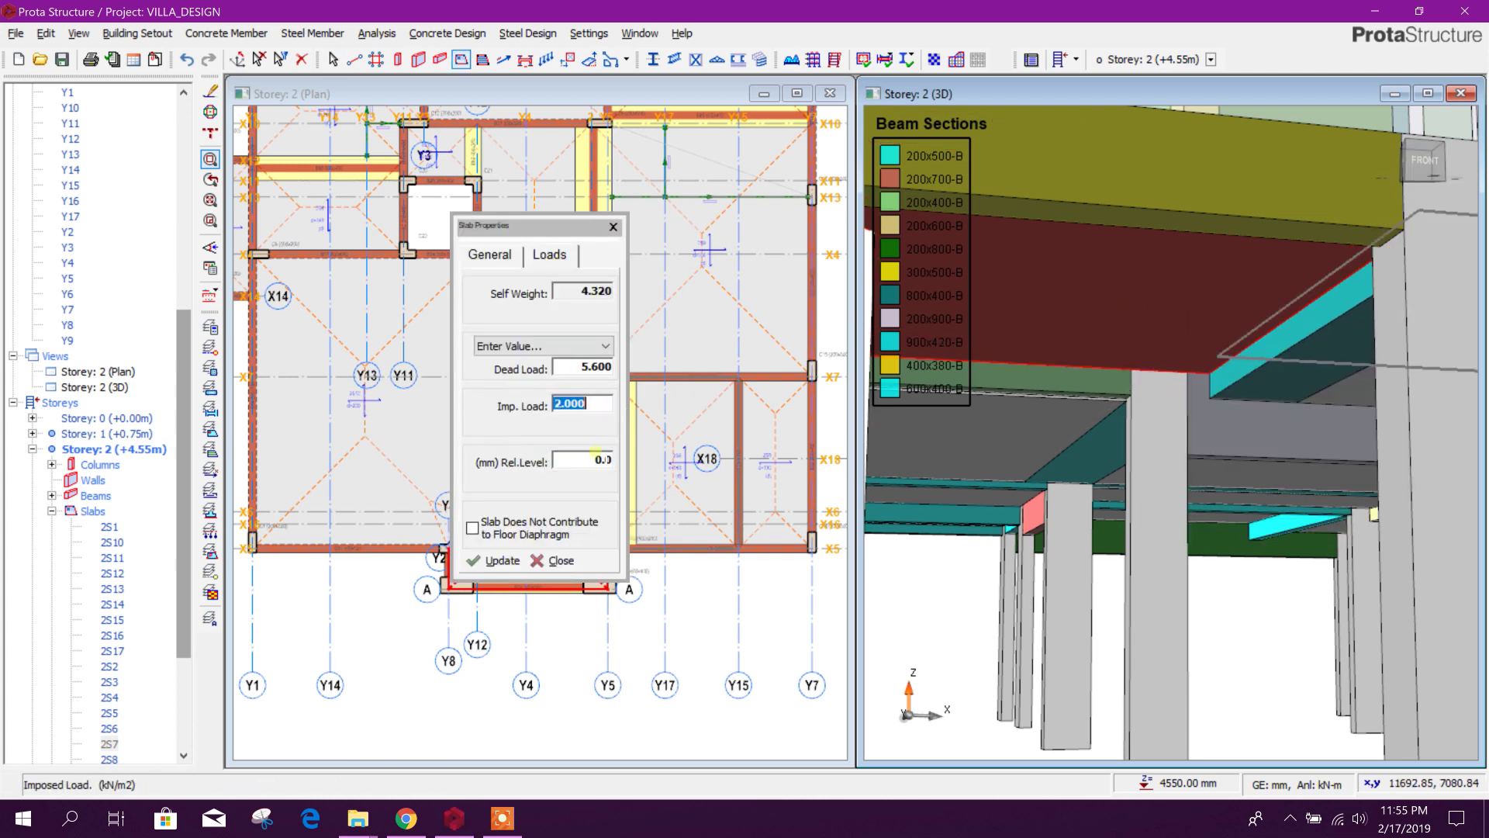
double_click(594, 456)
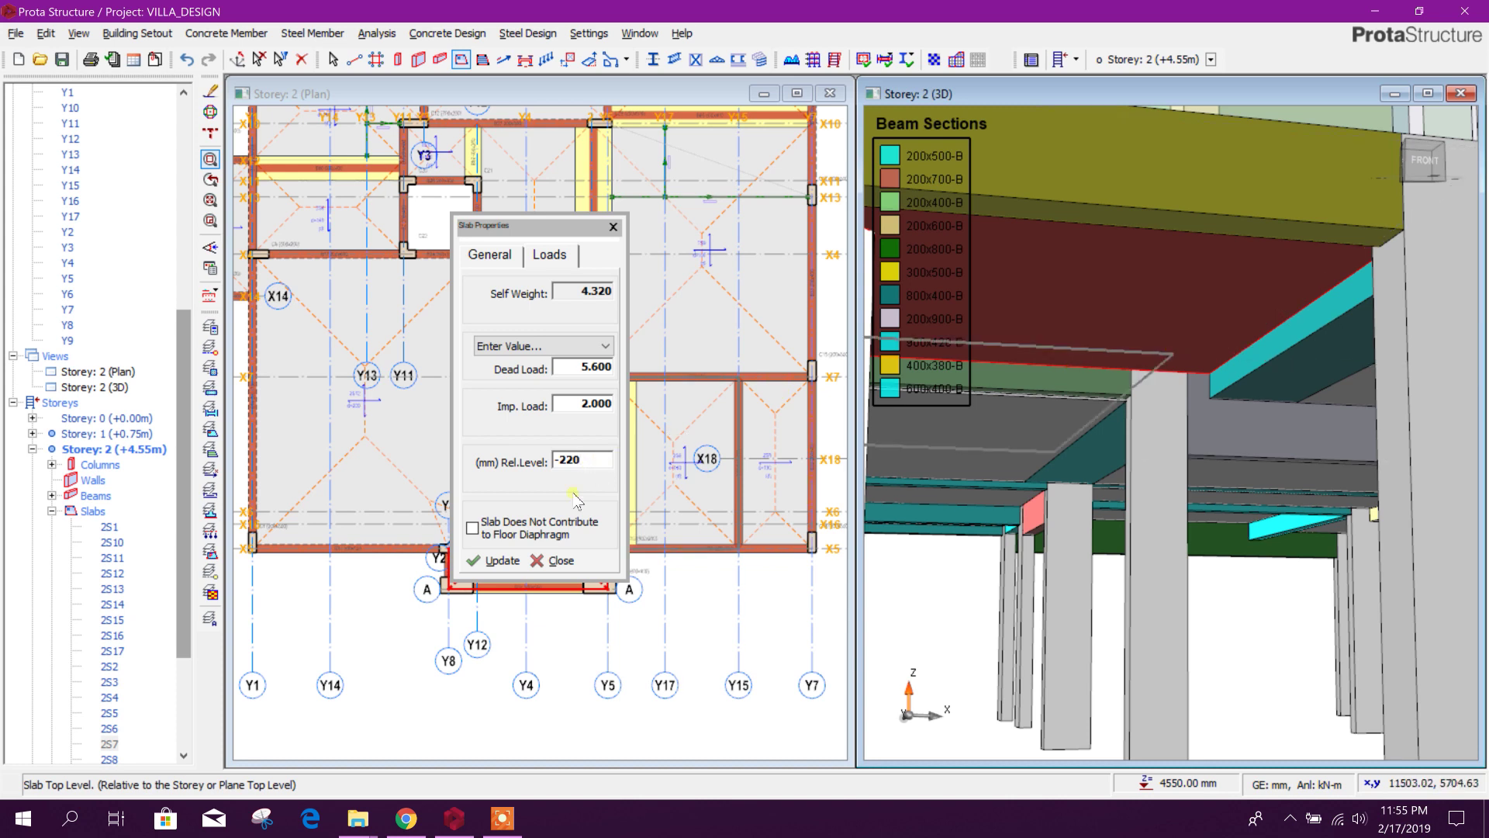
click(565, 404)
click(503, 560)
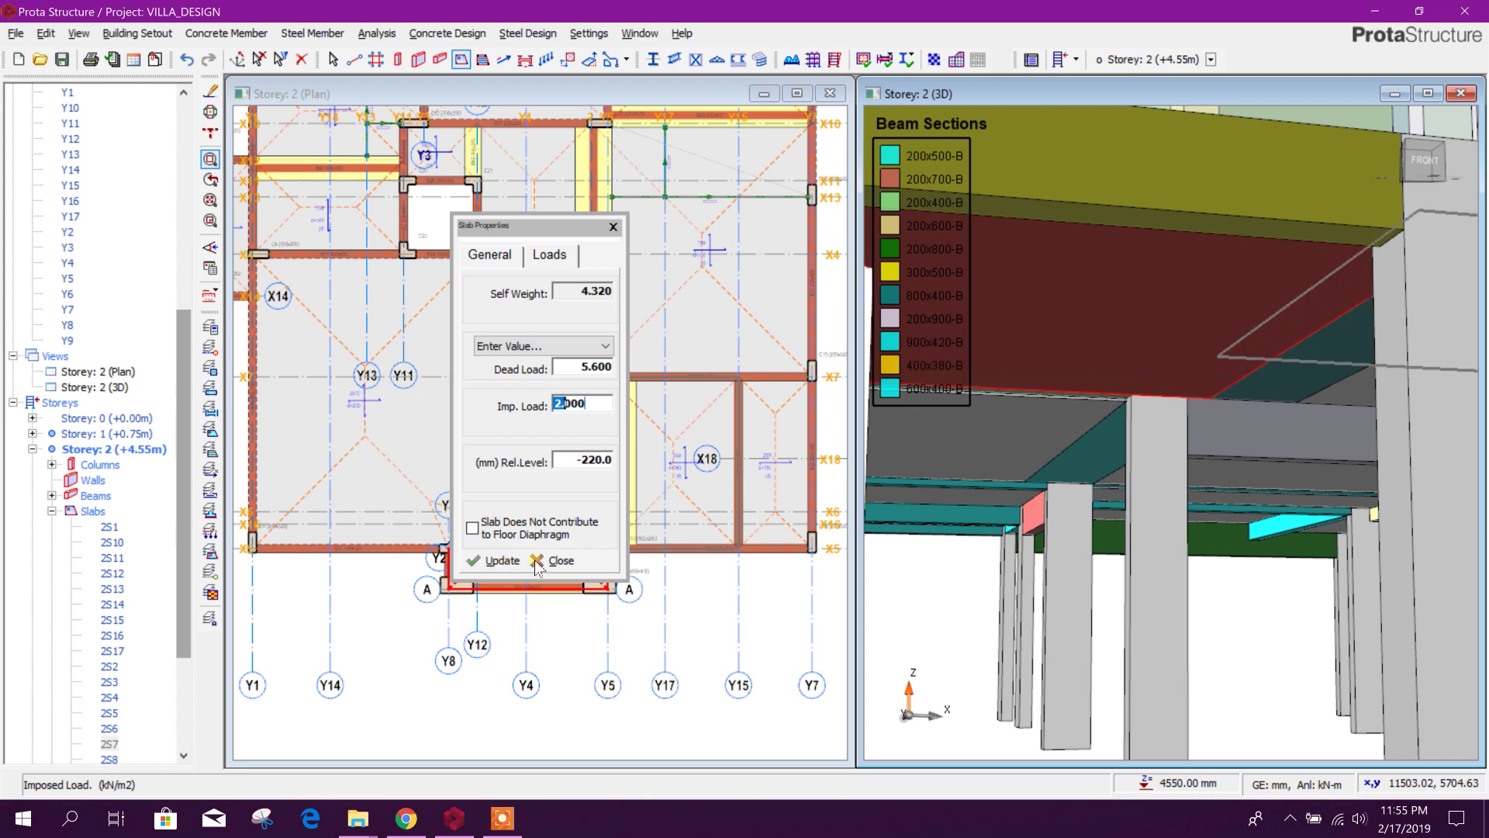
click(616, 230)
- Check from below how slab 2S7 meets the bottom of the adjoining 800x400 beam
click(1252, 400)
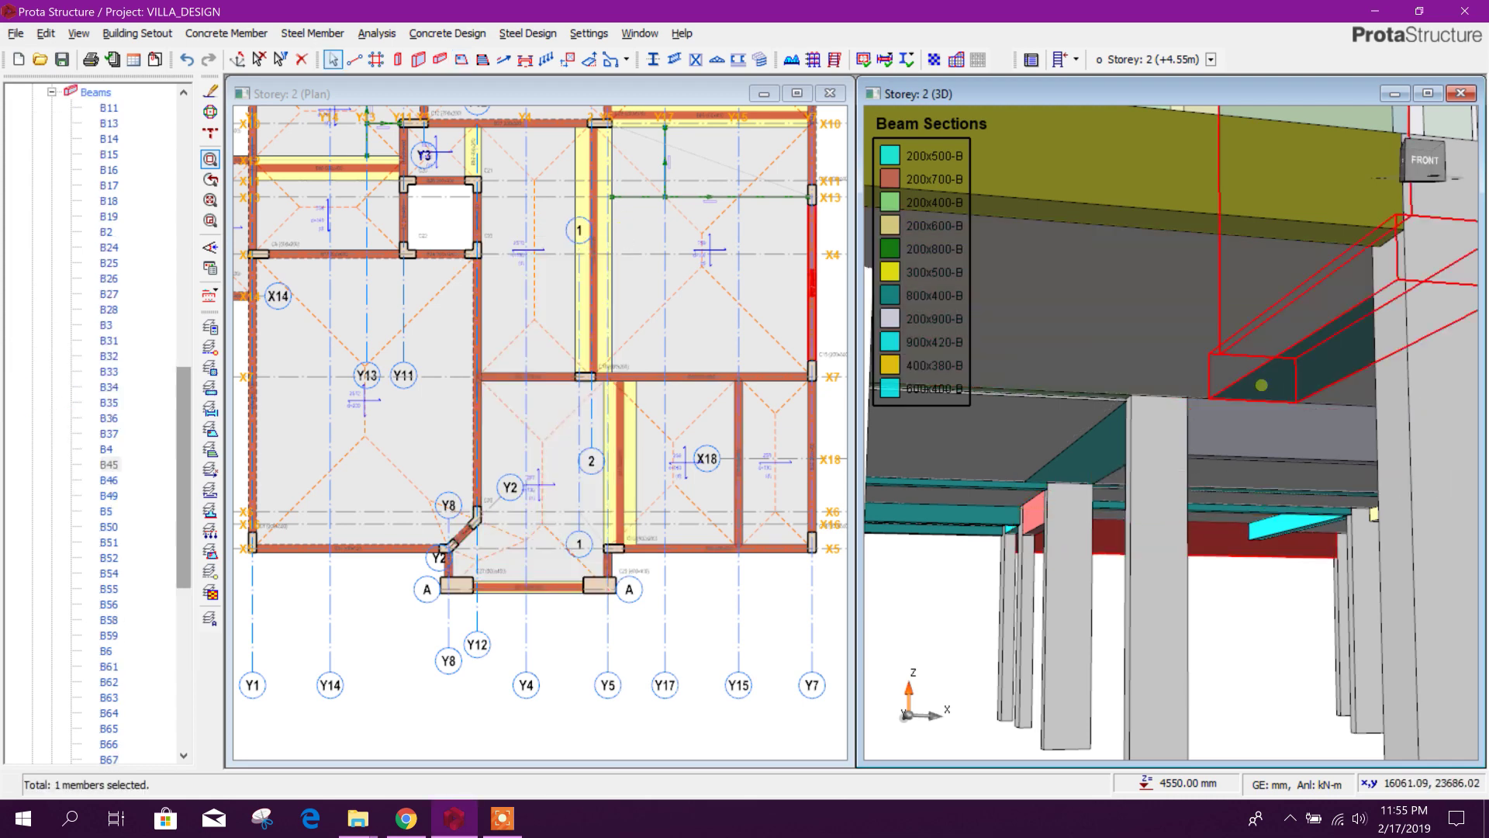
scroll(1251, 400, up, 2)
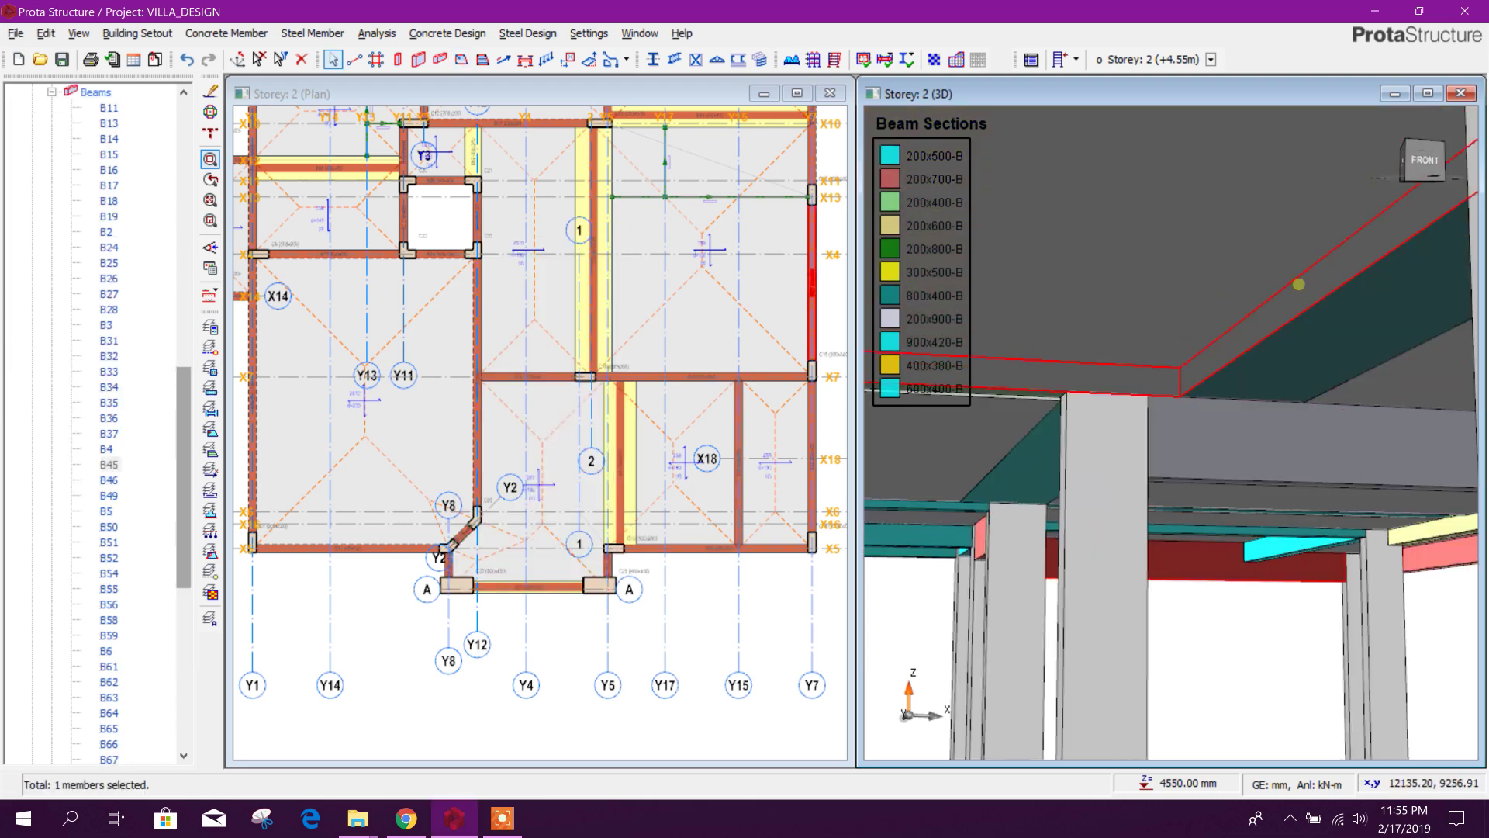
scroll(1222, 340, up, 2)
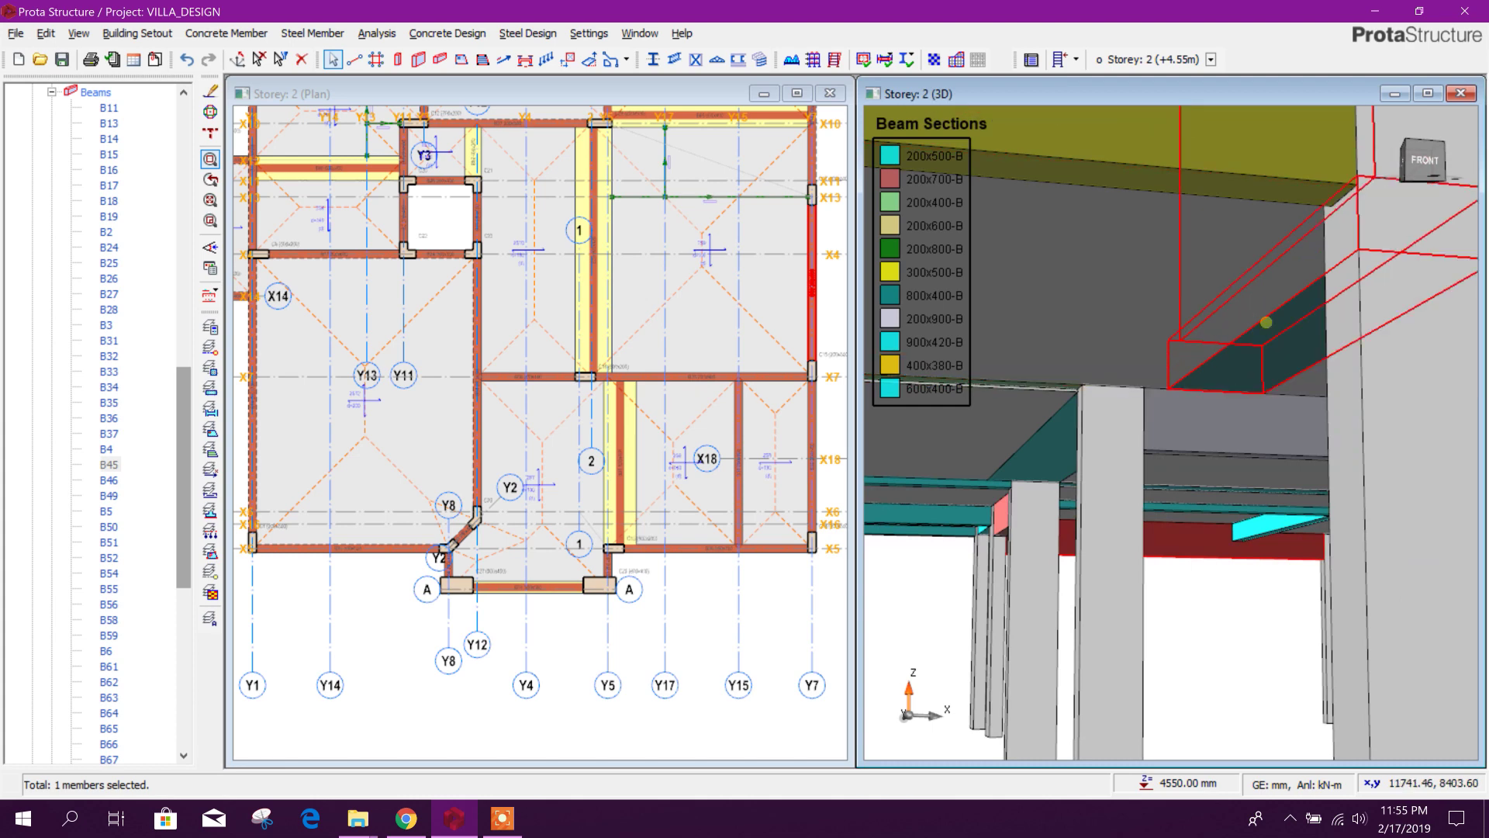
scroll(1111, 372, down, 3)
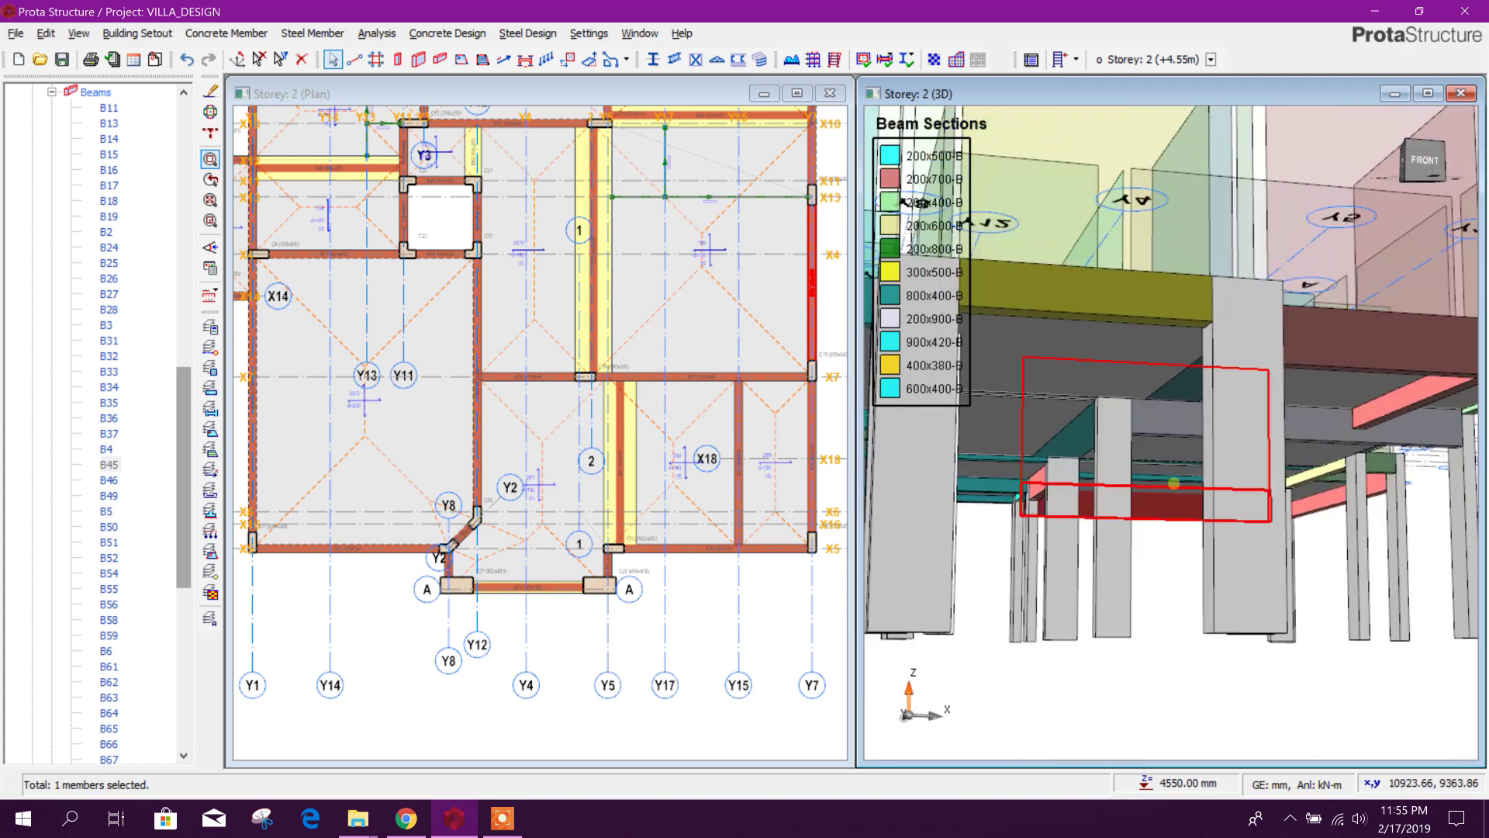
- Examine the sunken slab 2S7 and the rest of the Storey 2 structure from above in the 3D view
middle_drag(1171, 432, 1230, 641)
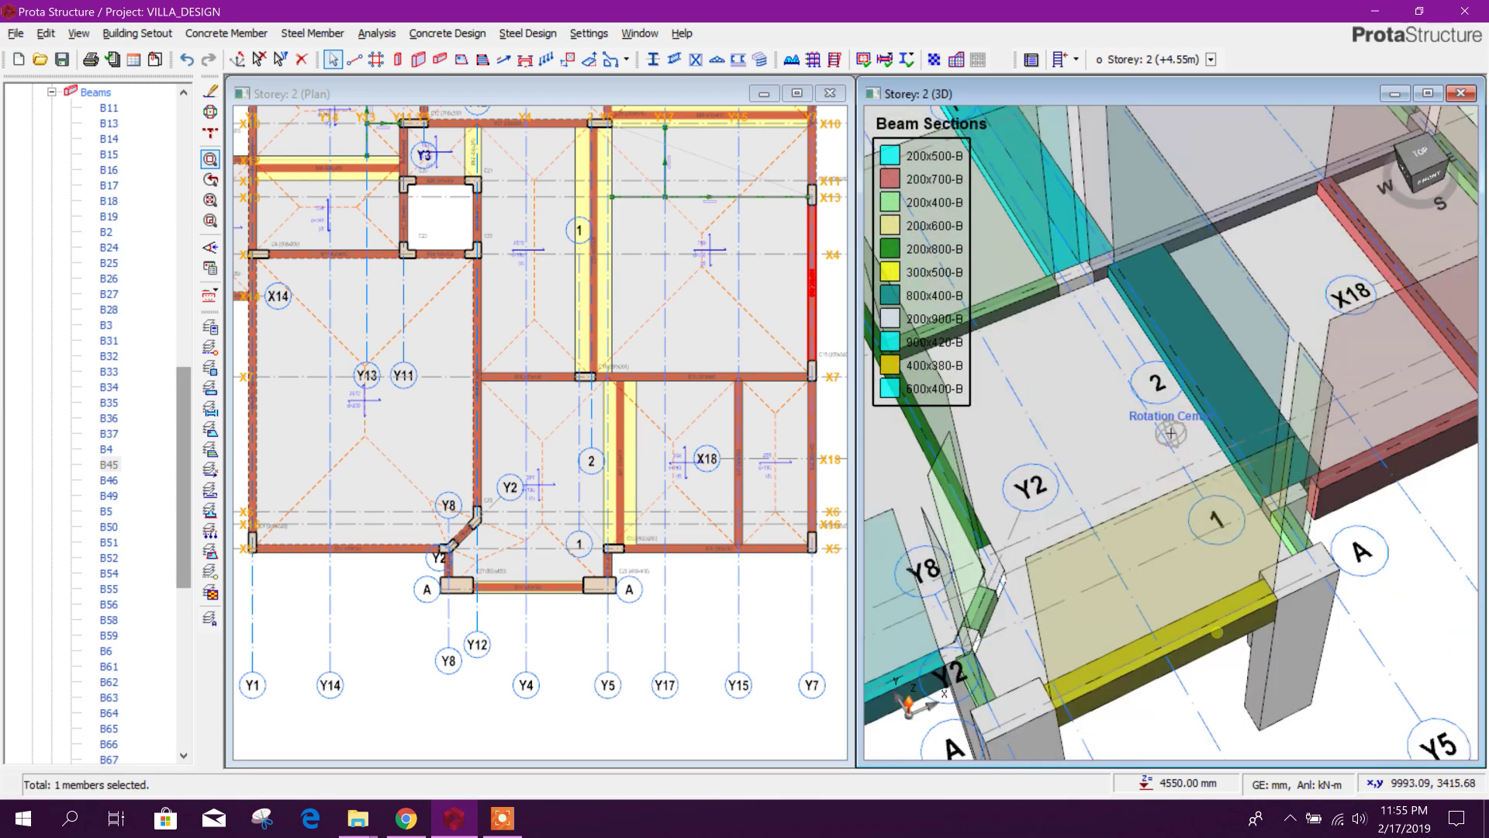
scroll(1134, 353, up, 3)
scroll(1139, 360, down, 4)
scroll(1137, 360, up, 5)
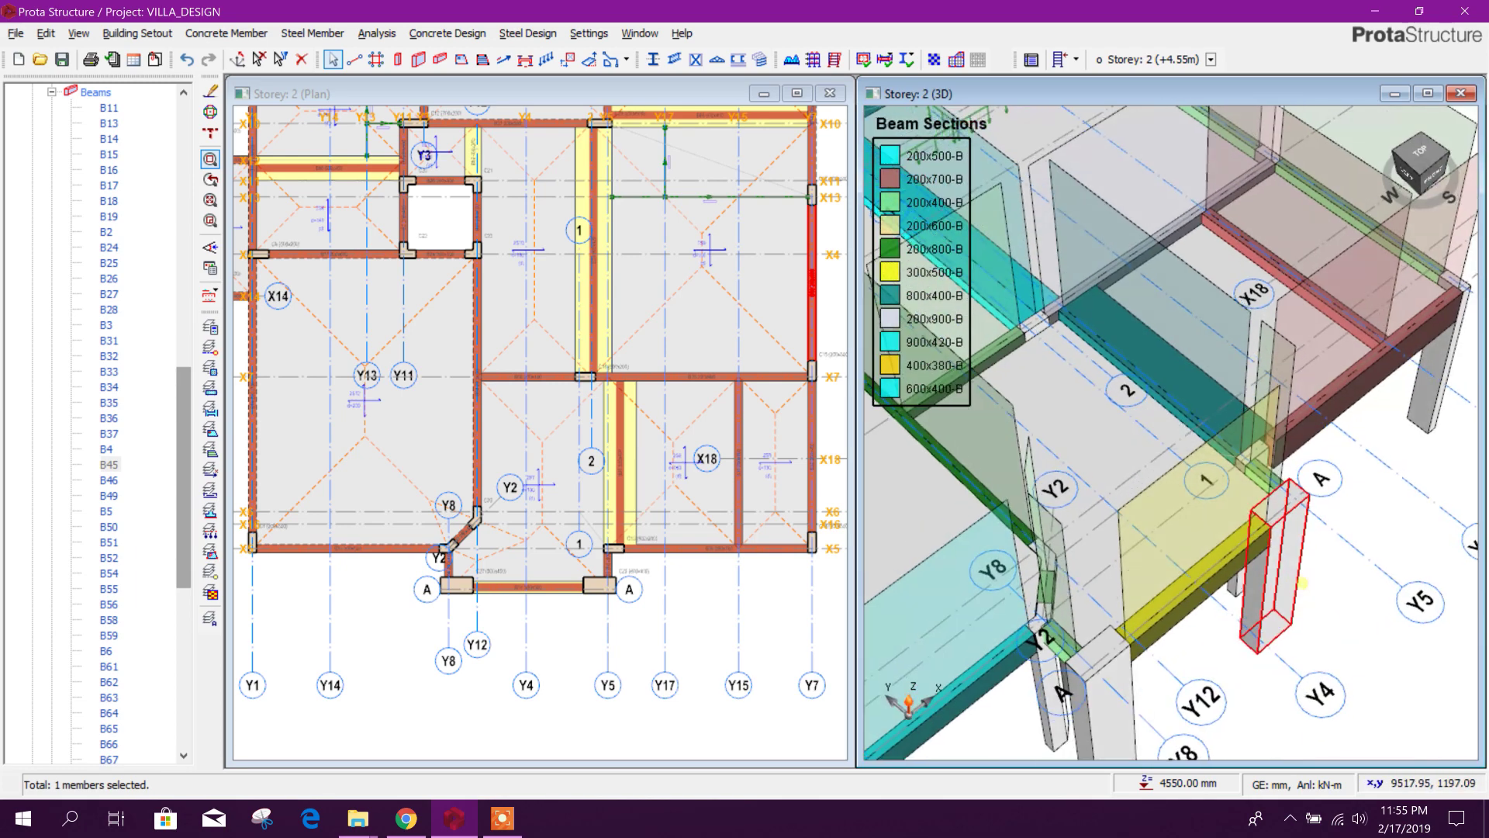
middle_drag(1080, 420, 1175, 318)
scroll(1158, 364, down, 3)
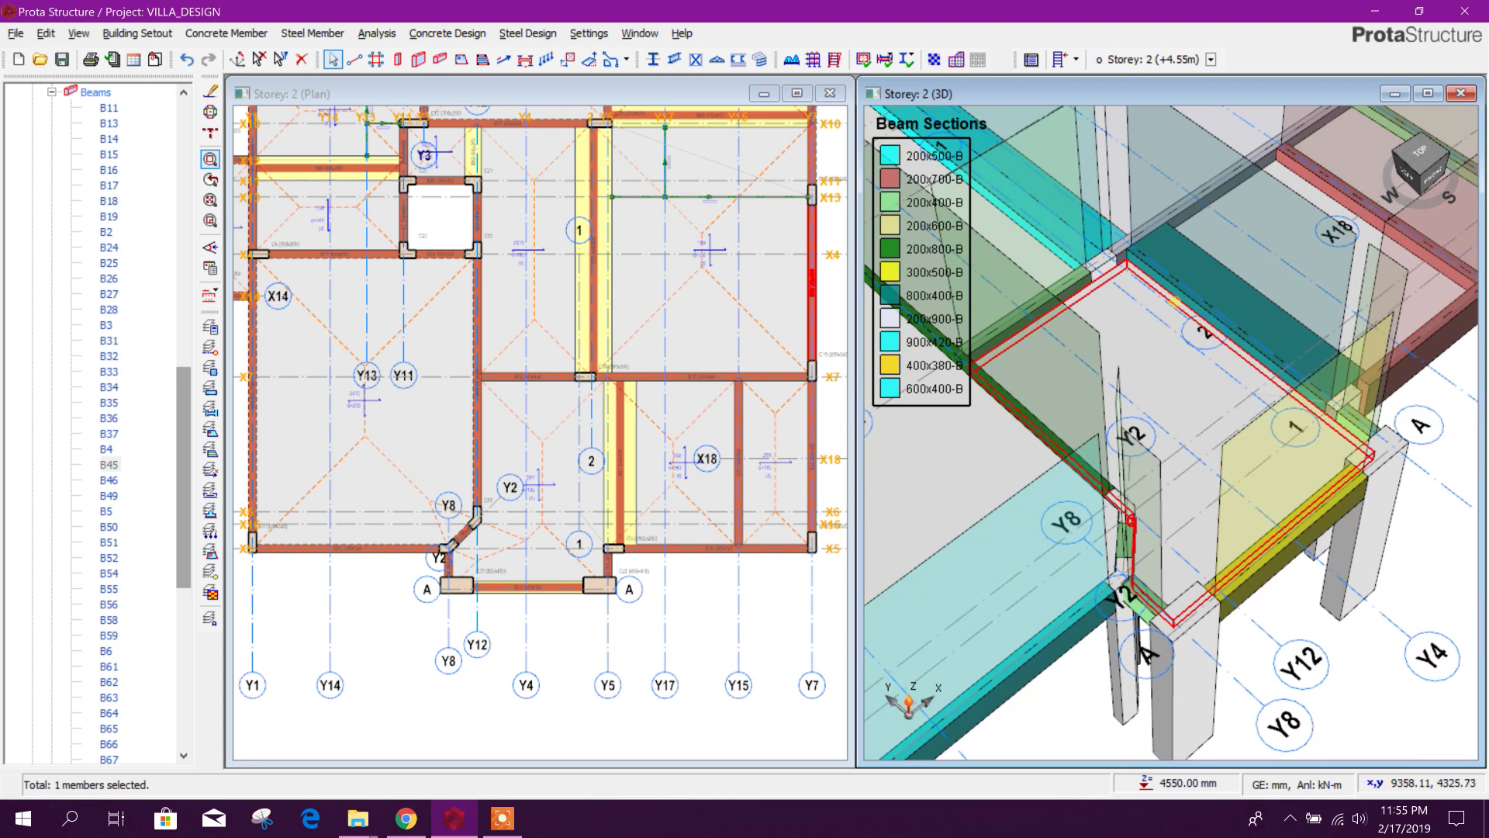
scroll(1199, 297, up, 3)
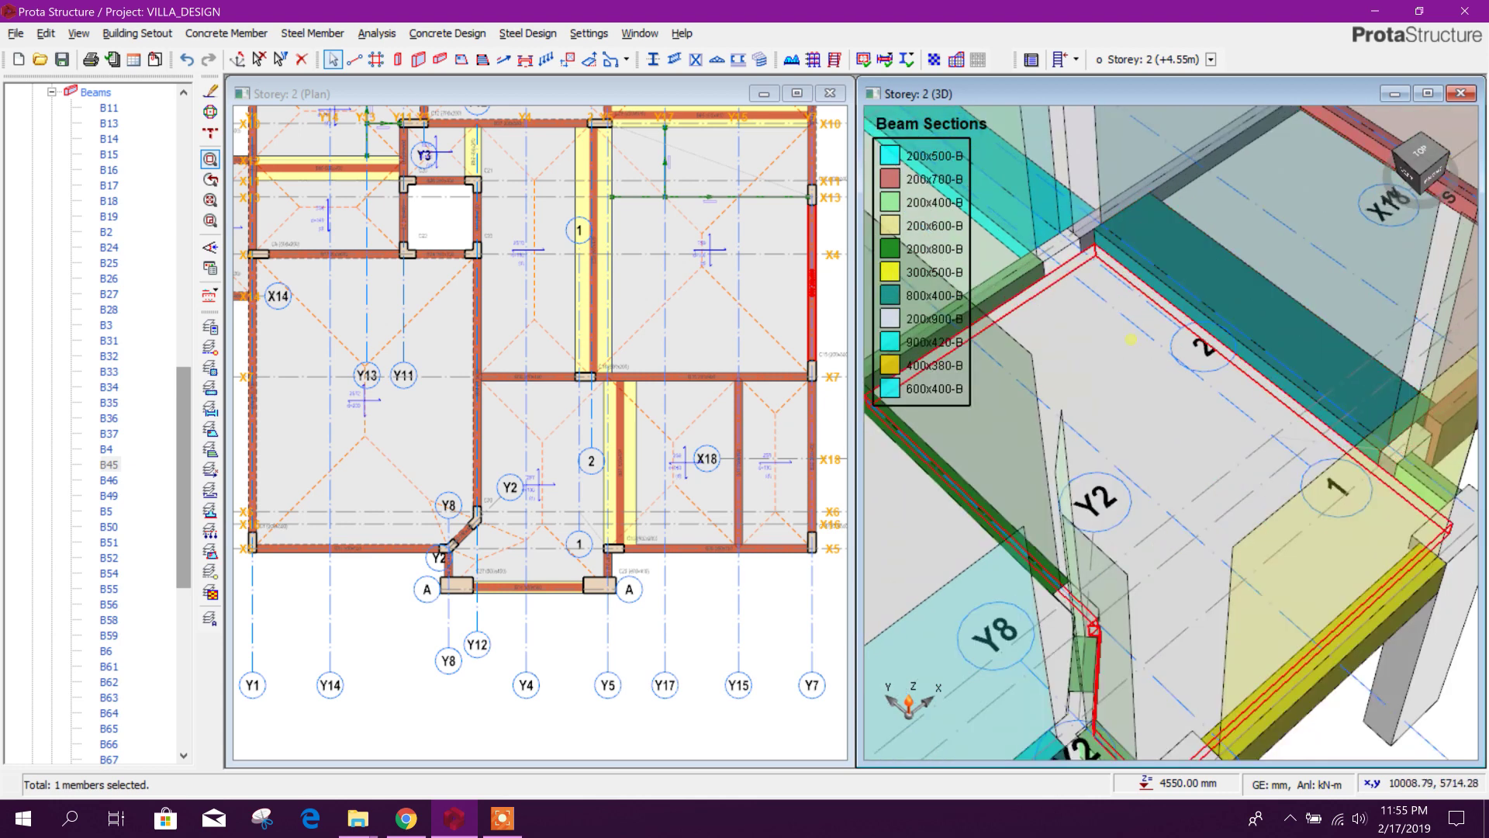
middle_drag(1132, 339, 1224, 315)
scroll(1170, 349, down, 2)
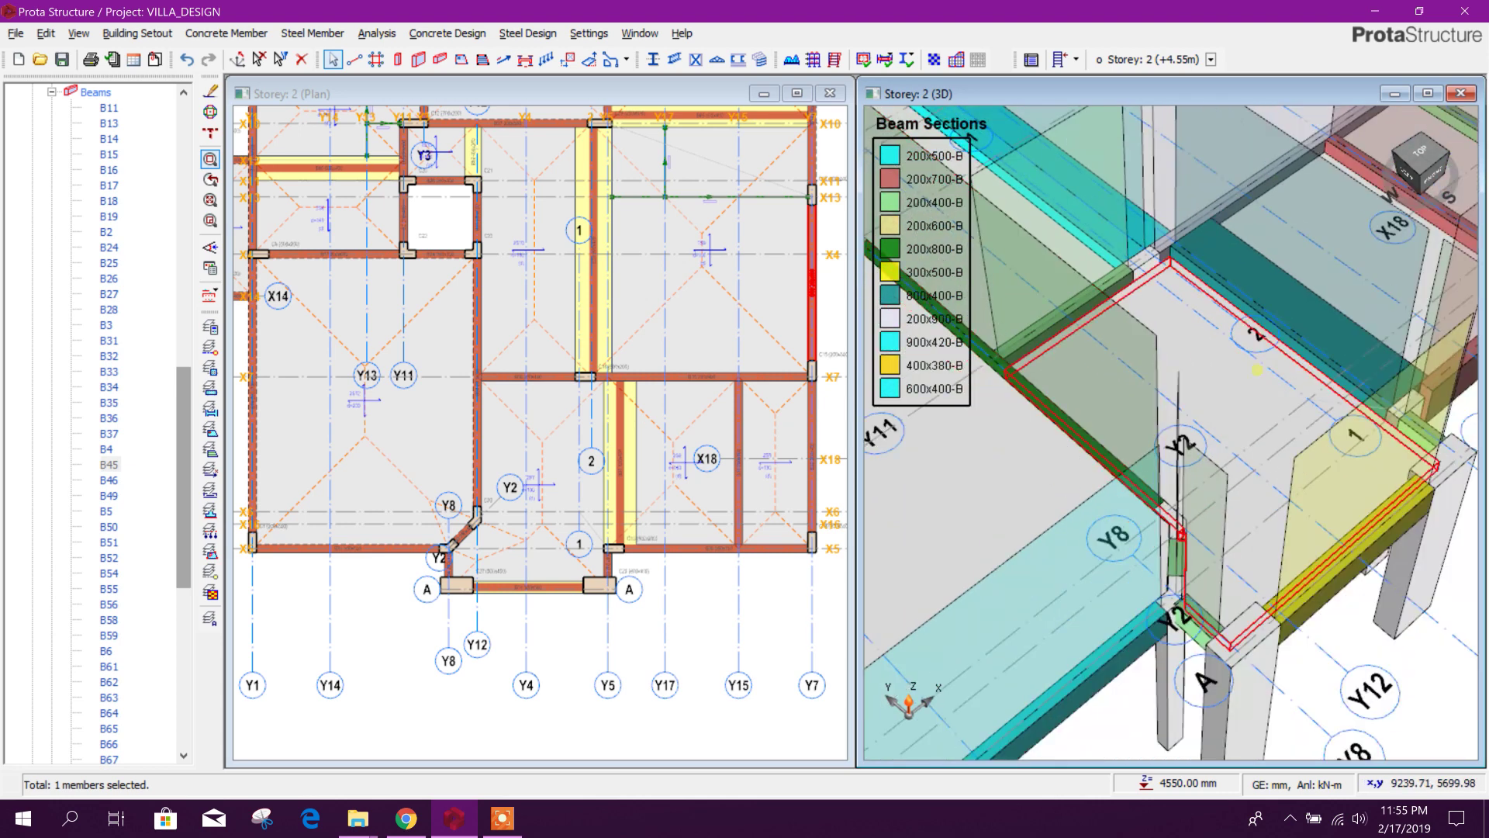
scroll(1256, 370, down, 3)
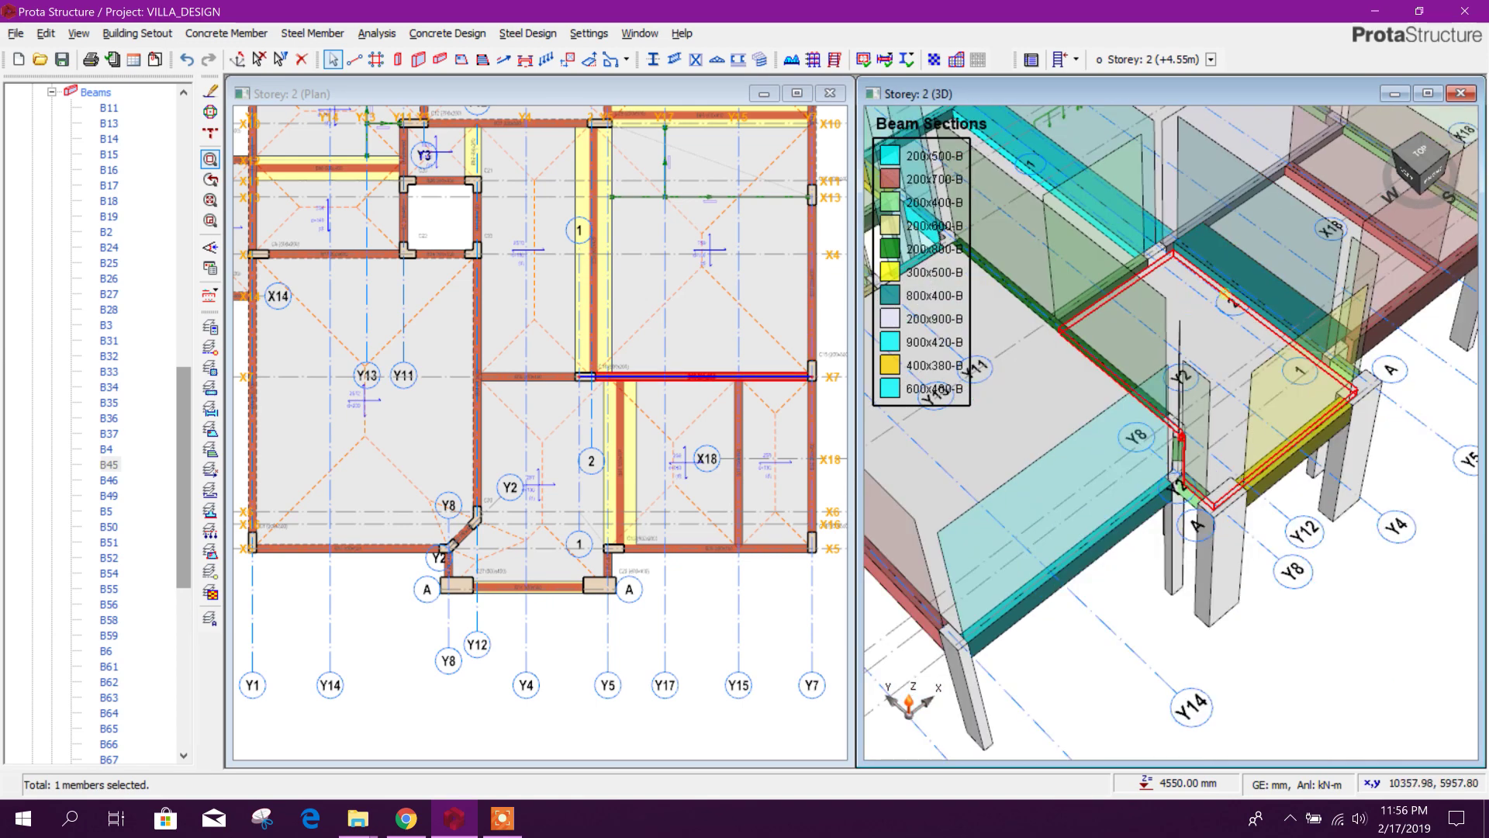
scroll(1220, 547, down, 3)
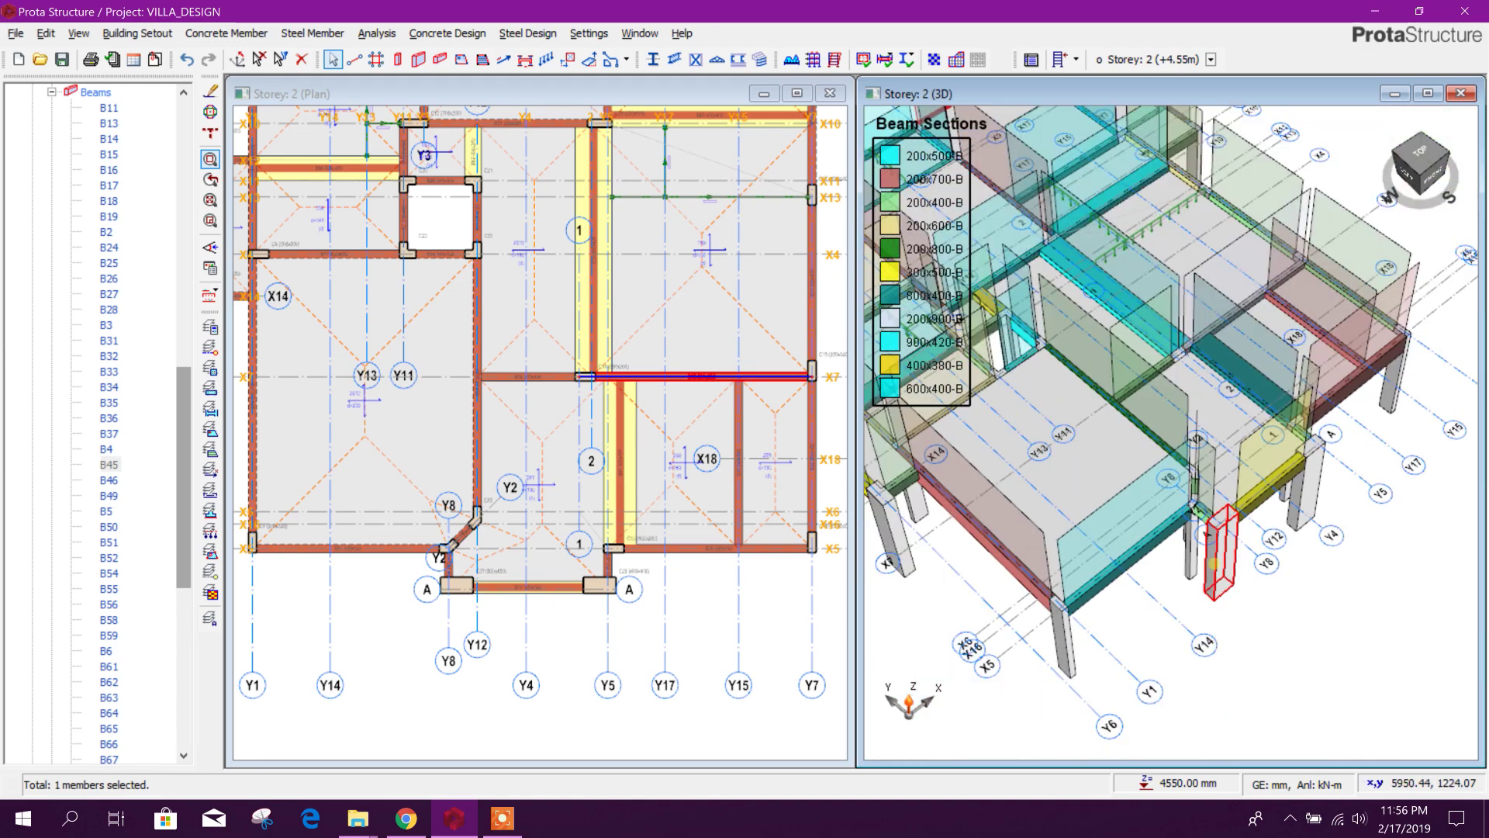
scroll(1214, 562, up, 3)
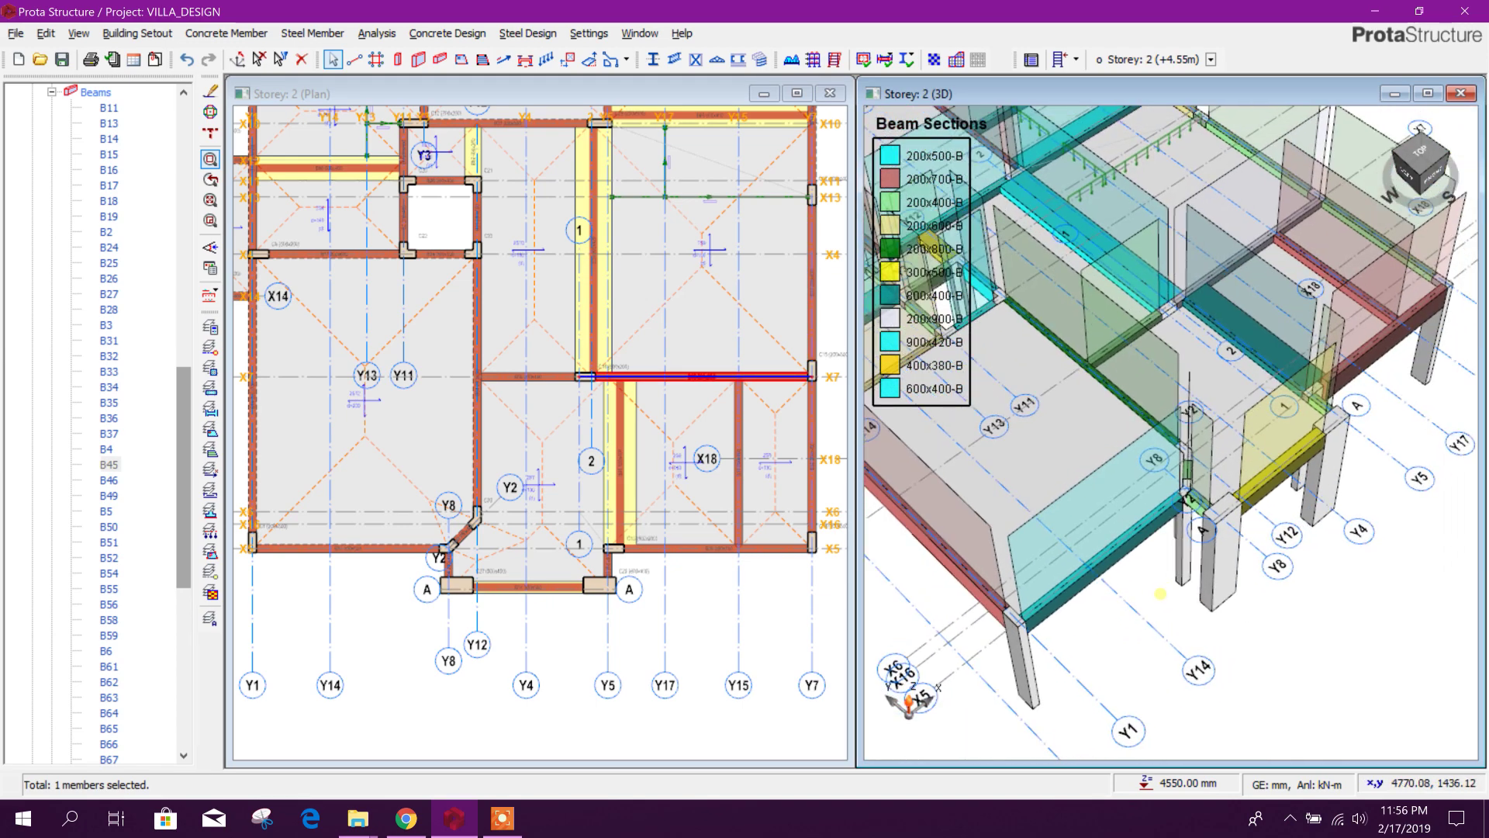
scroll(1160, 593, down, 3)
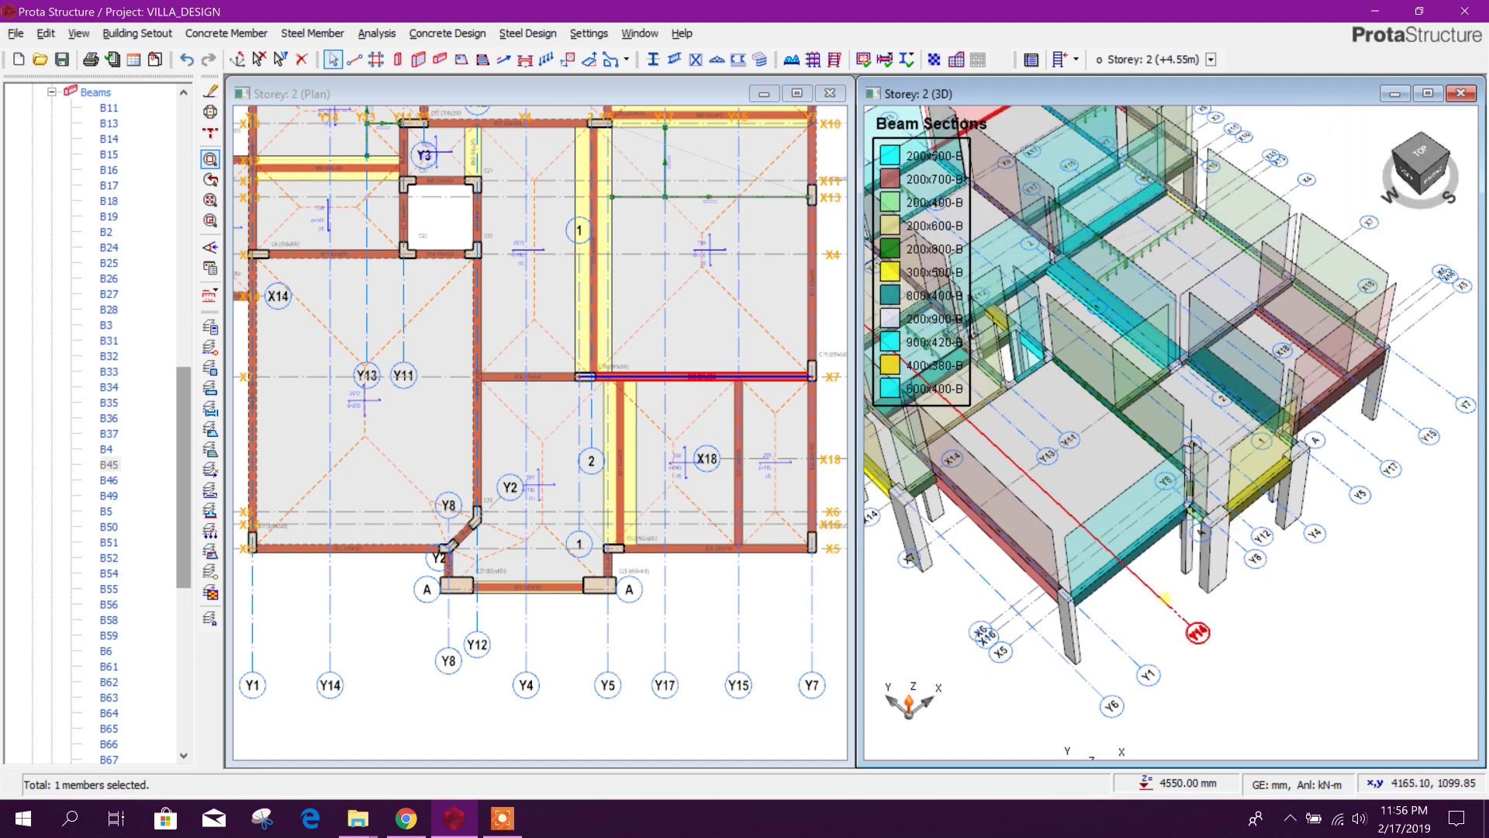
middle_drag(1166, 599, 1269, 597)
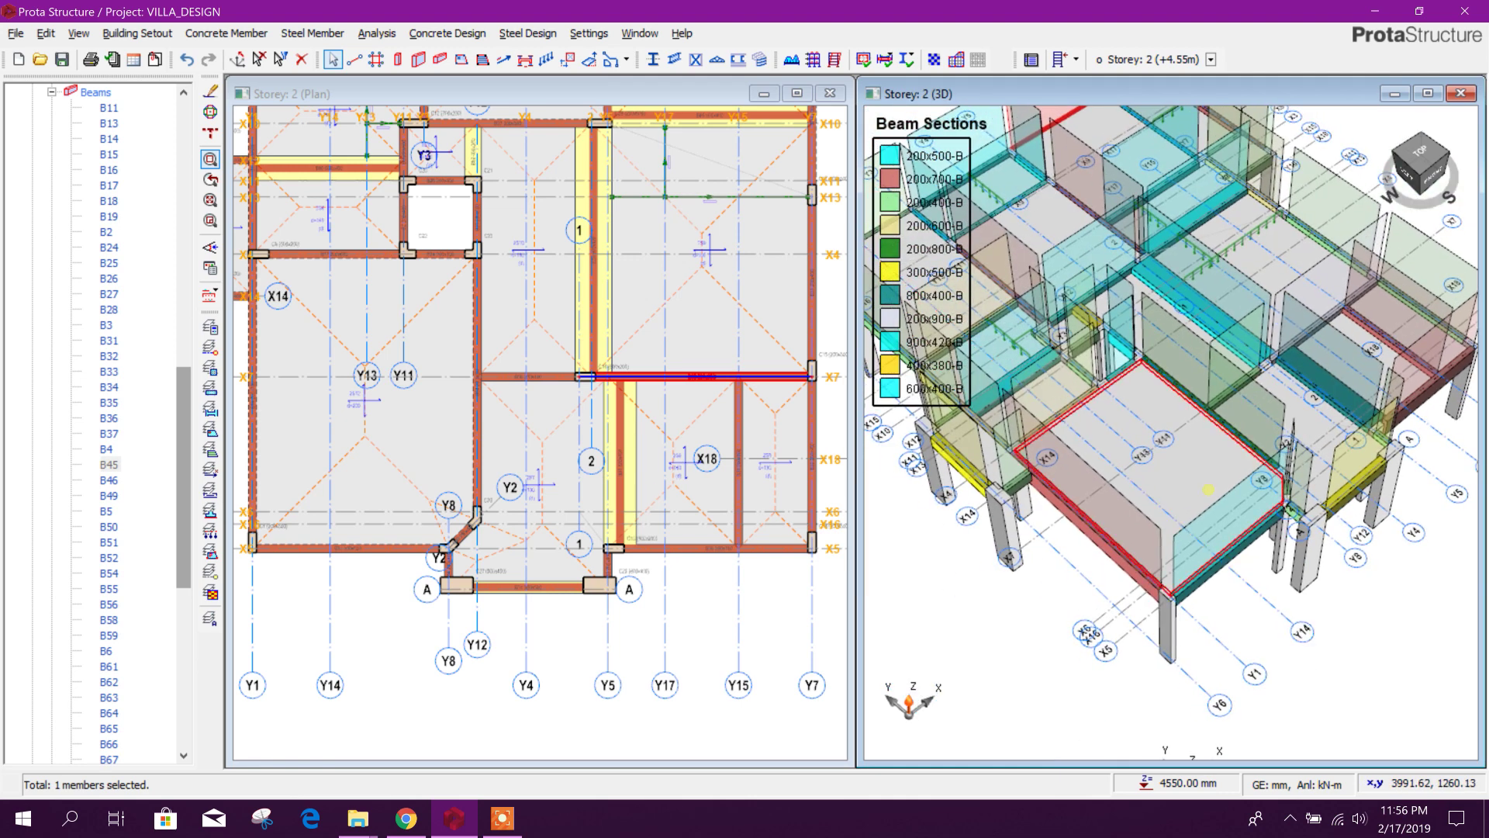
- Collapse the Beams, Storey 2 and Axes branches of the structure tree
click(51, 91)
click(33, 278)
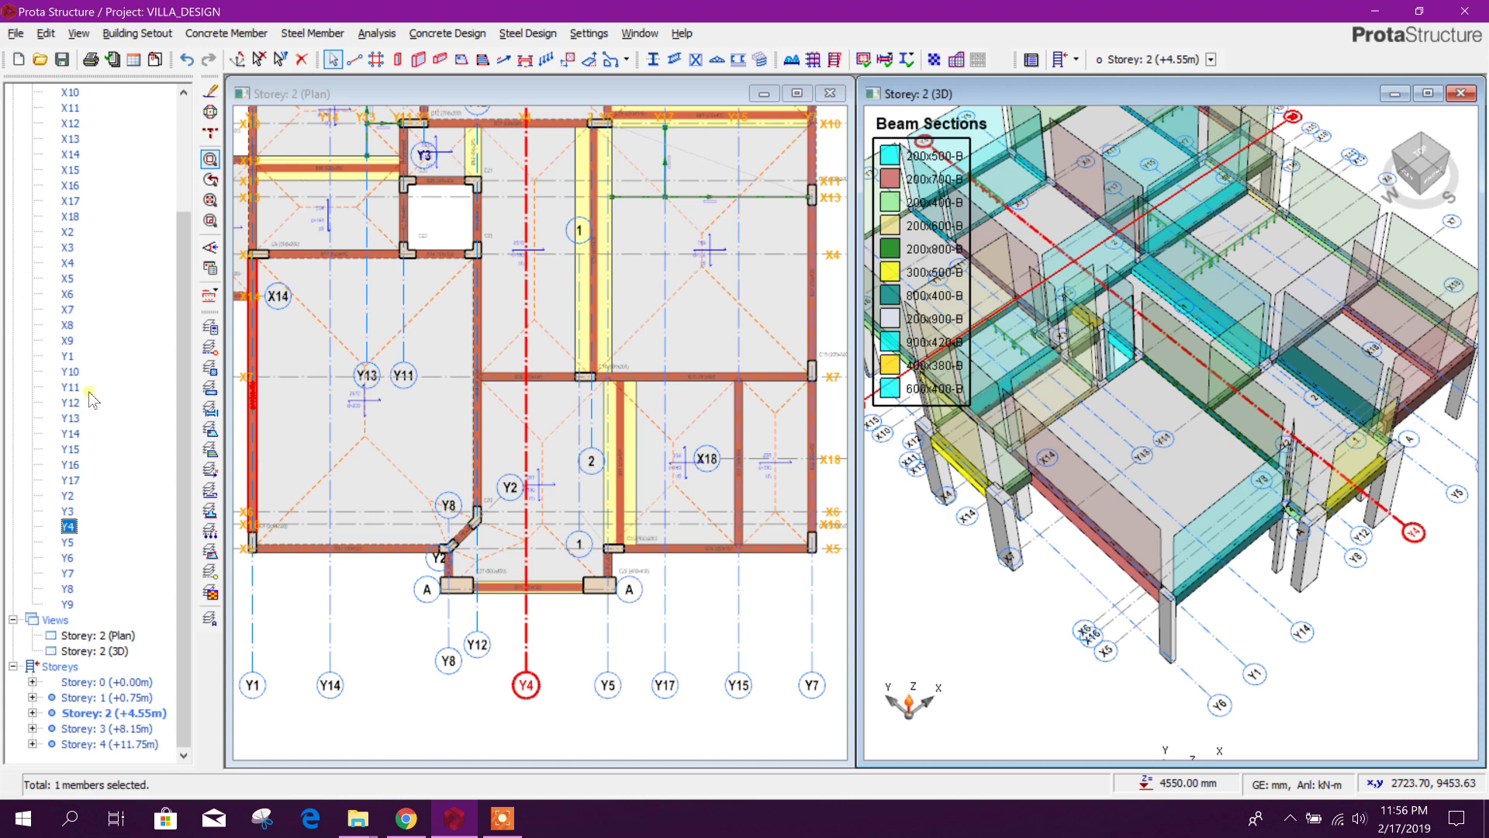
scroll(78, 356, up, 3)
click(12, 107)
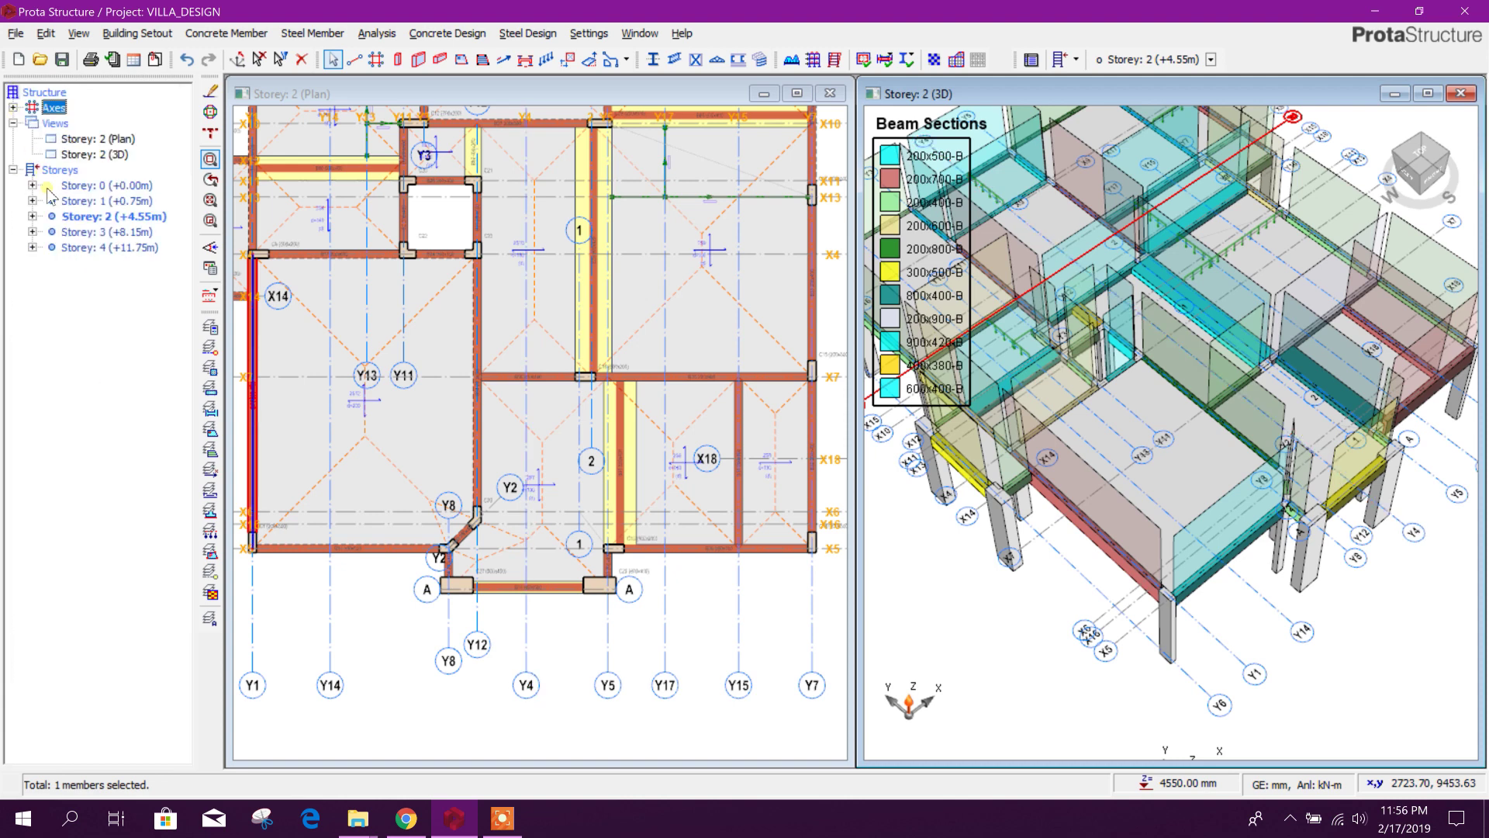
- Select Storey 4 (+11.75m) as the current storey for the 3D view
right_click(111, 249)
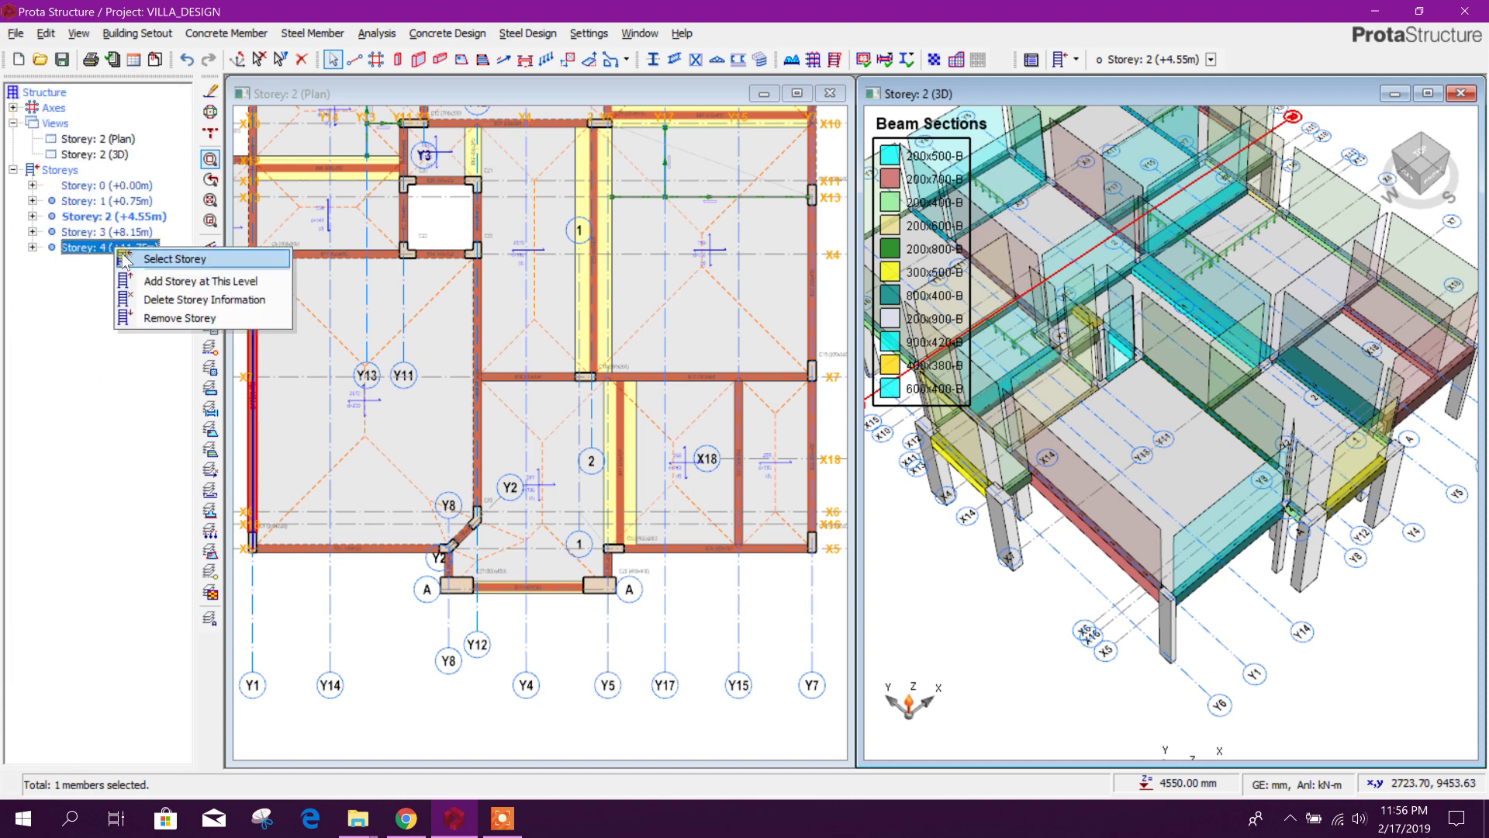
click(192, 264)
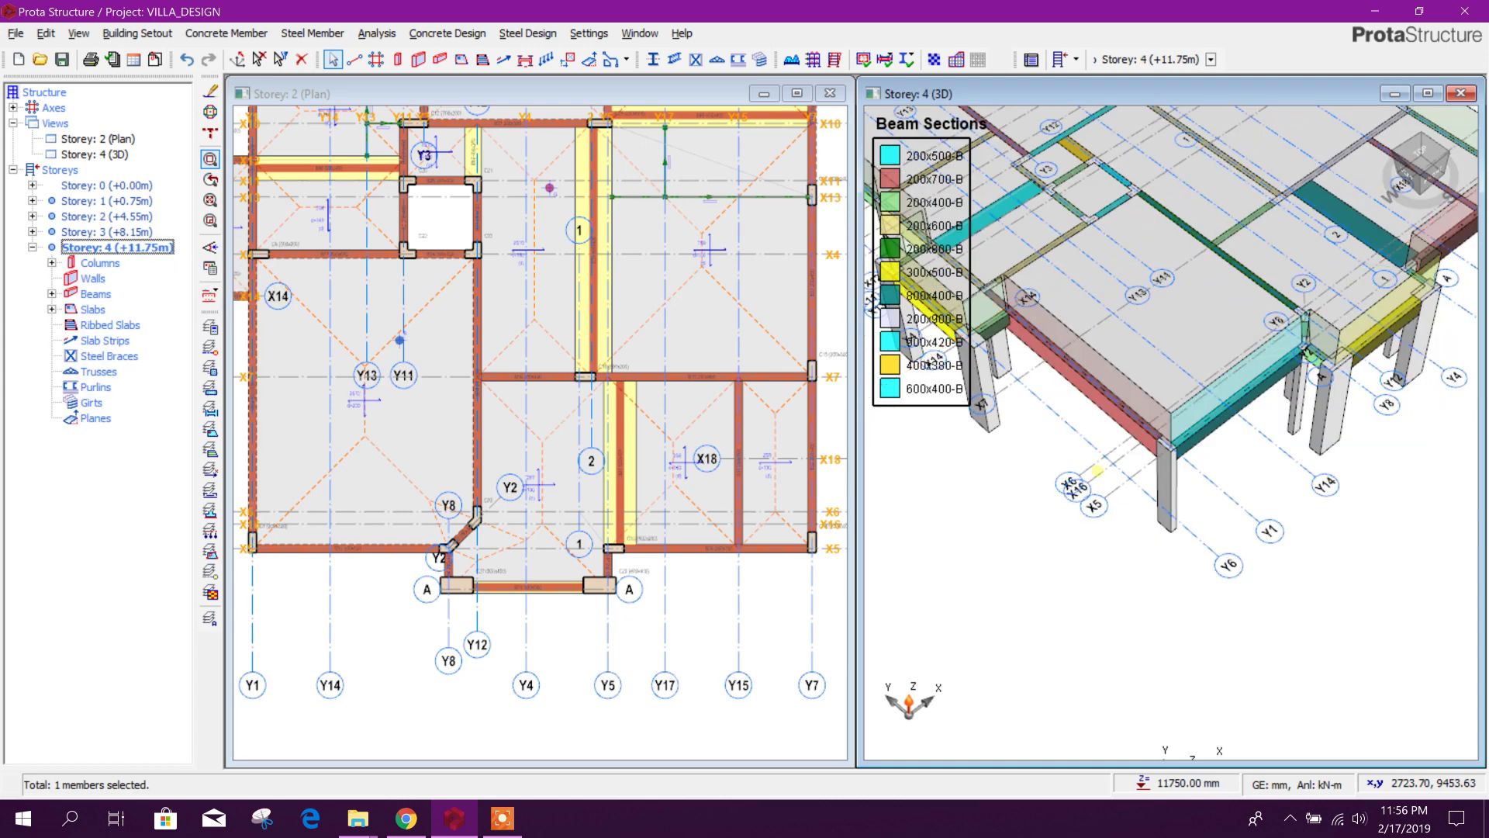
scroll(1202, 345, up, 6)
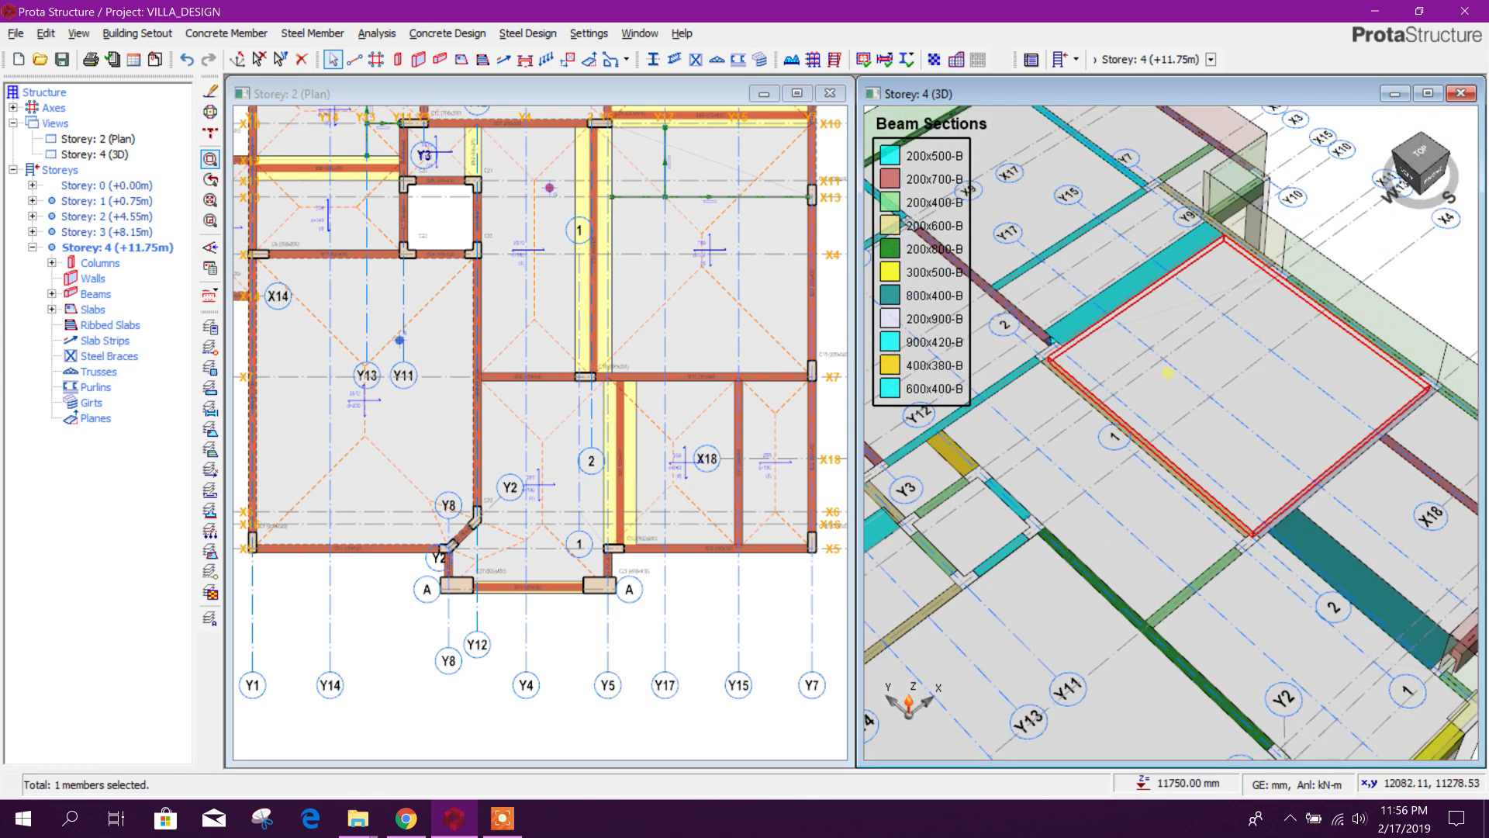
click(1168, 373)
right_click(1168, 373)
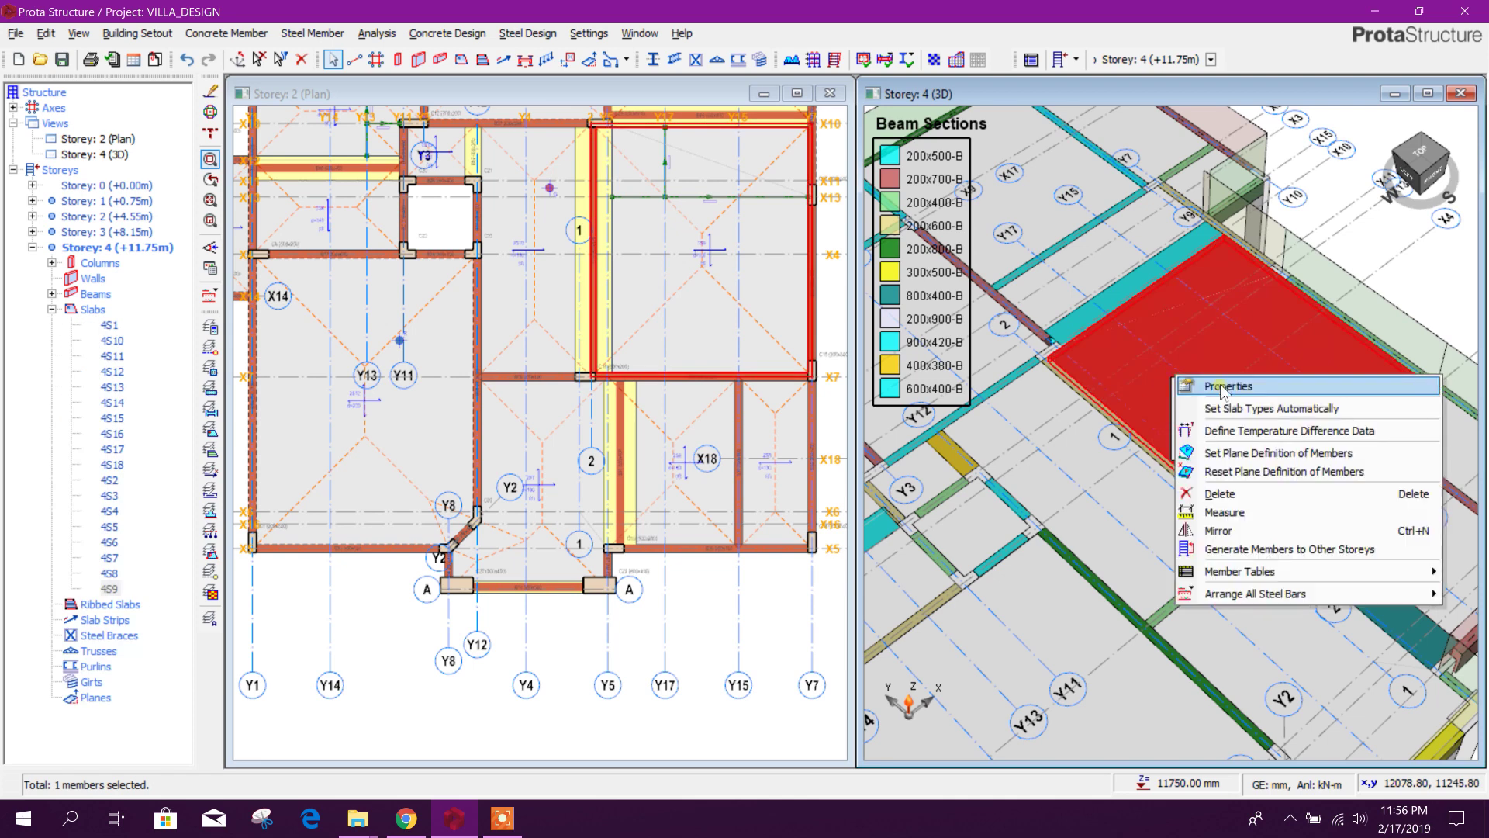
click(1190, 384)
click(549, 256)
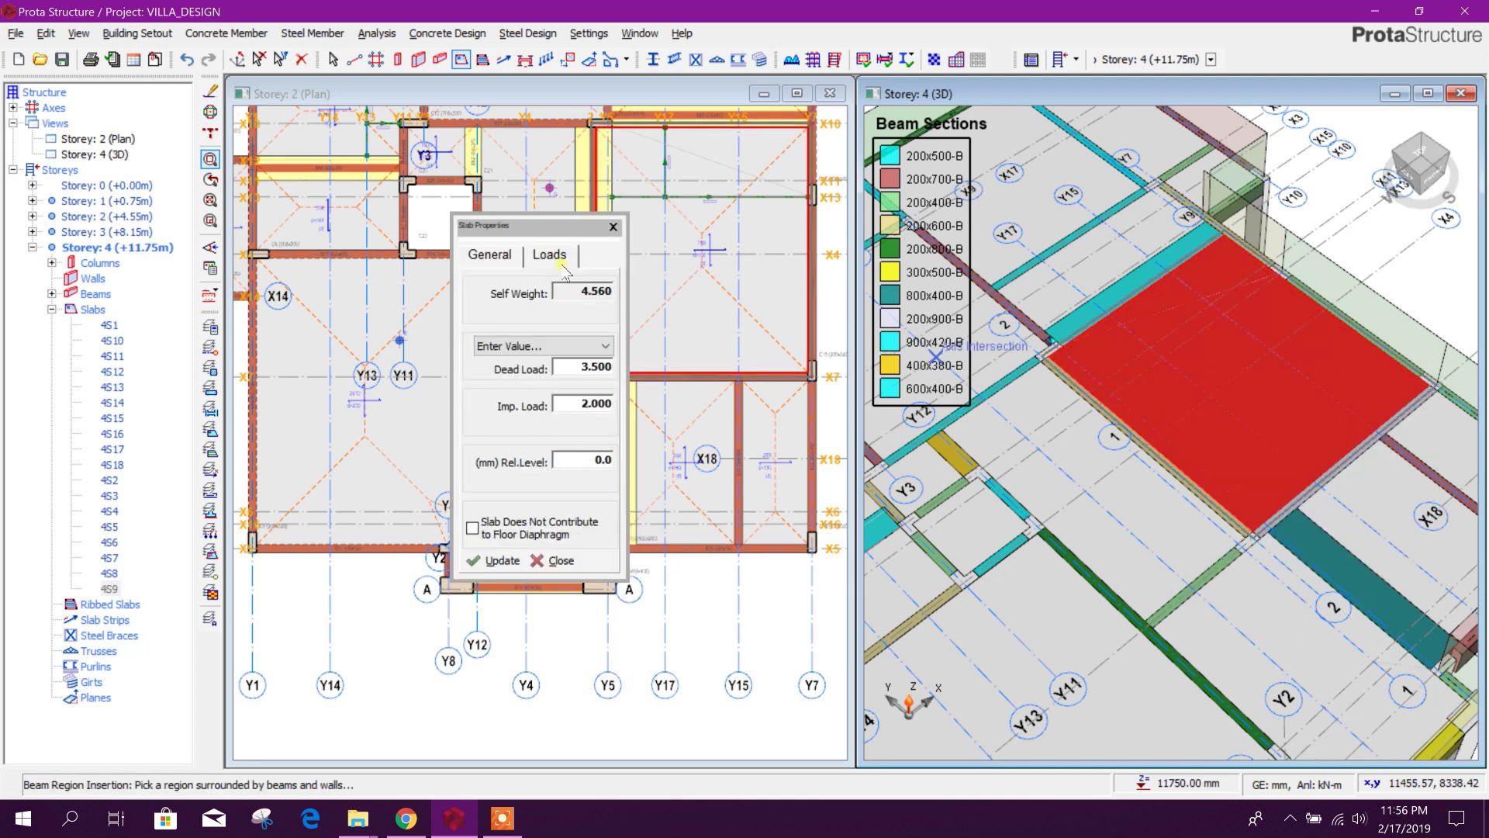
click(599, 458)
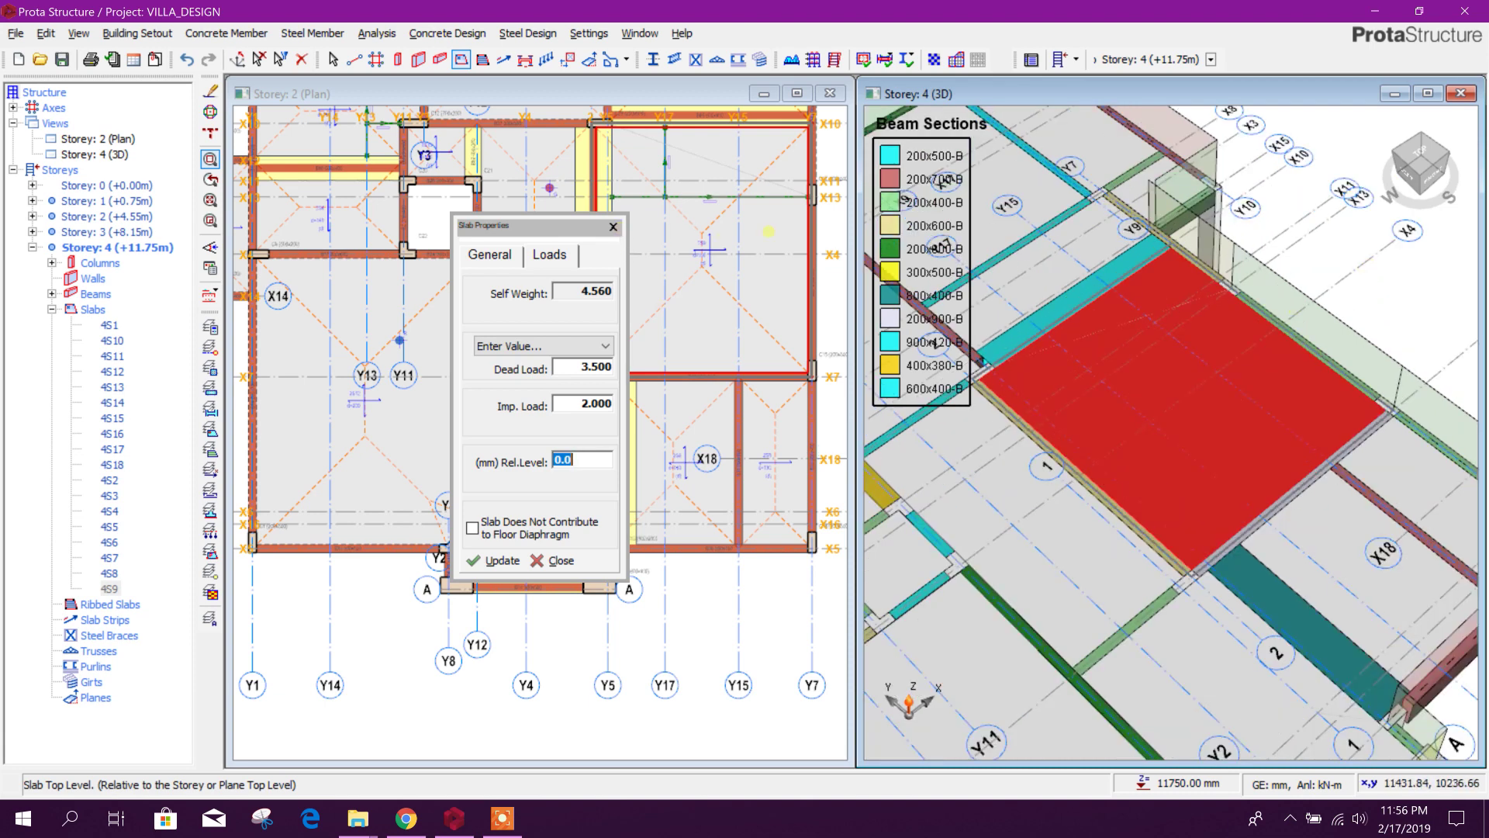
click(613, 228)
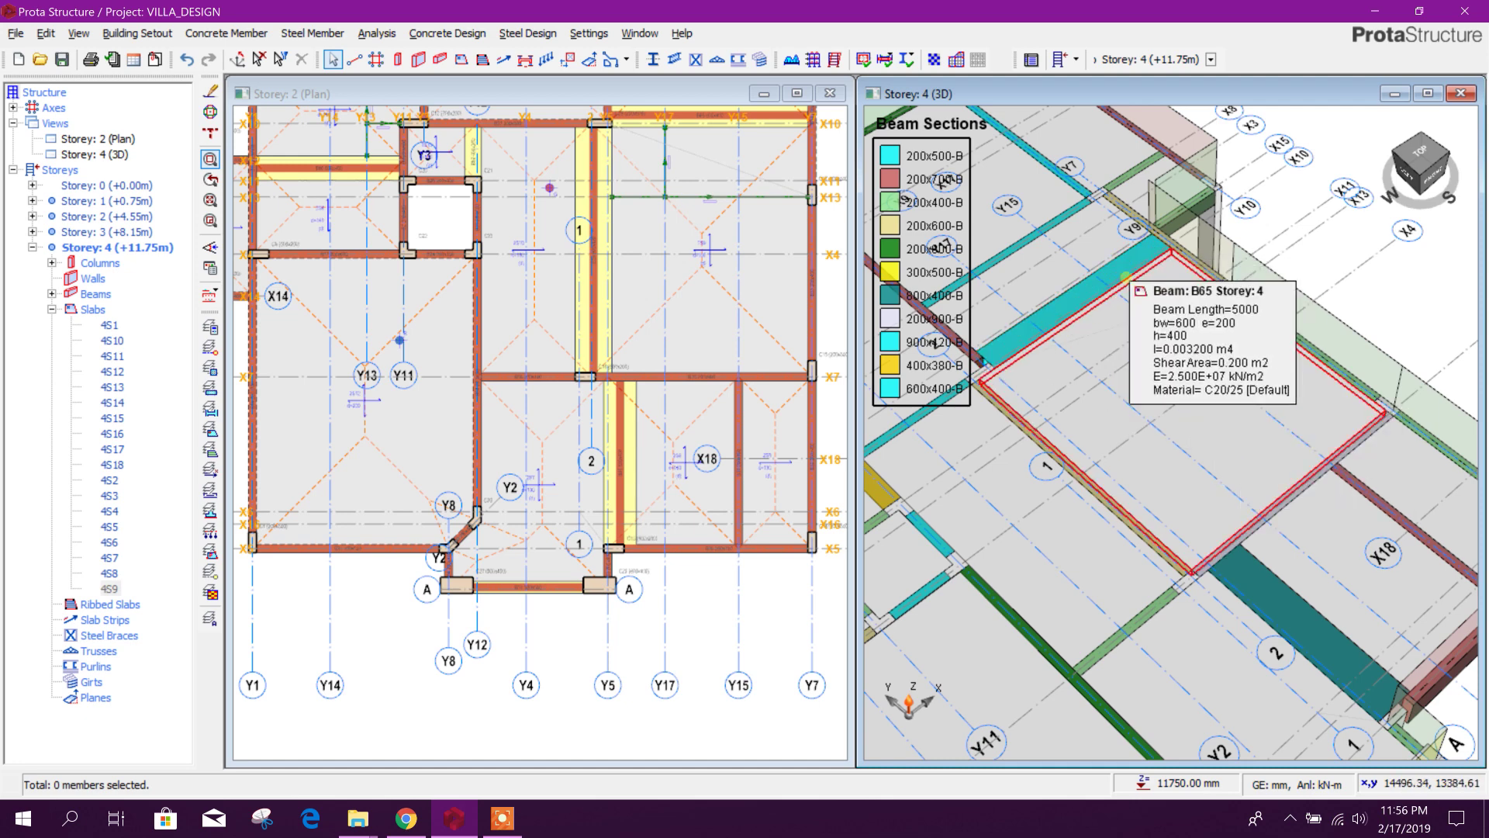
click(1227, 392)
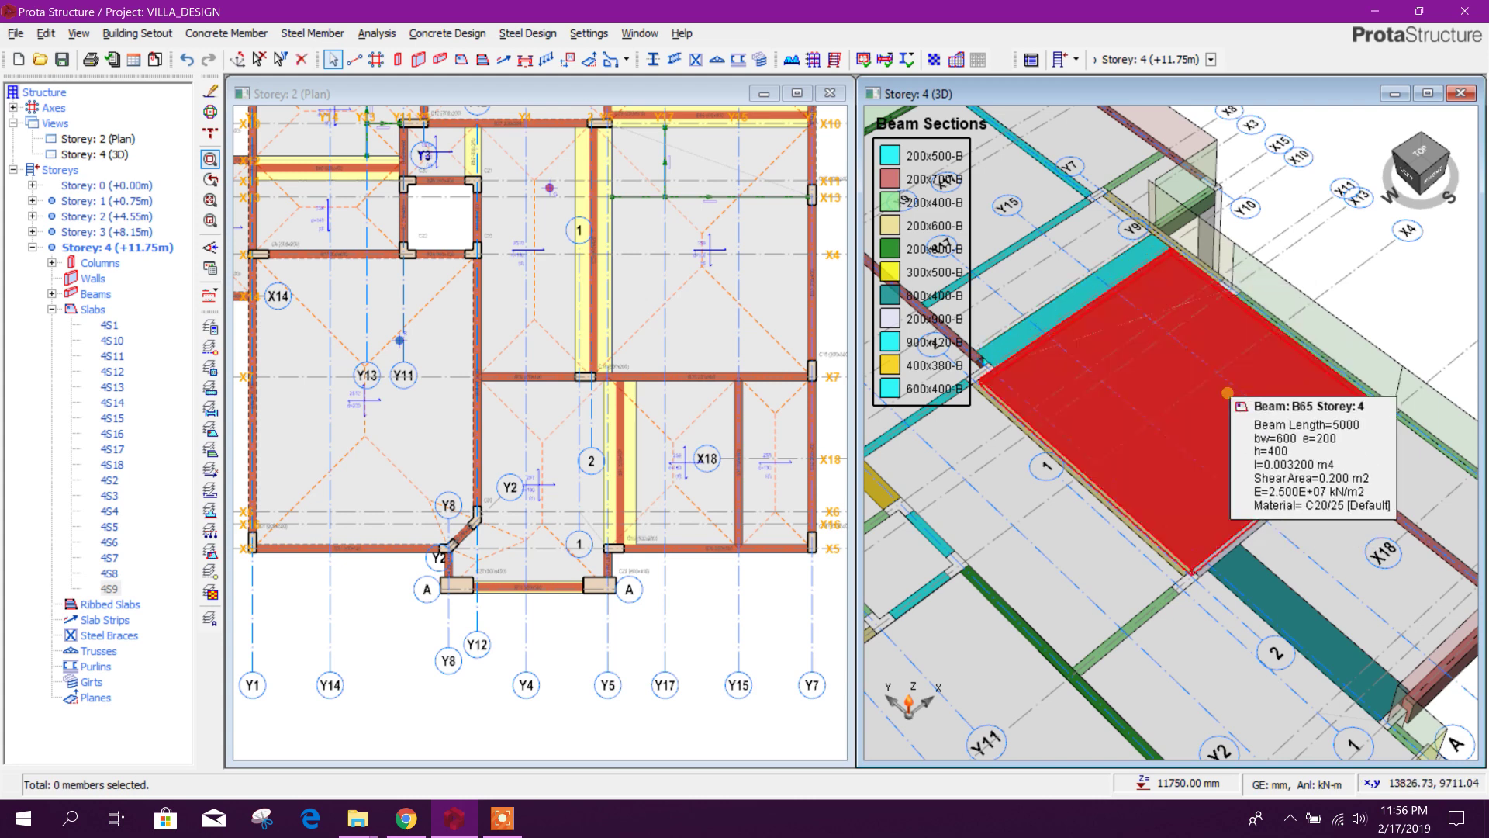
right_click(1227, 393)
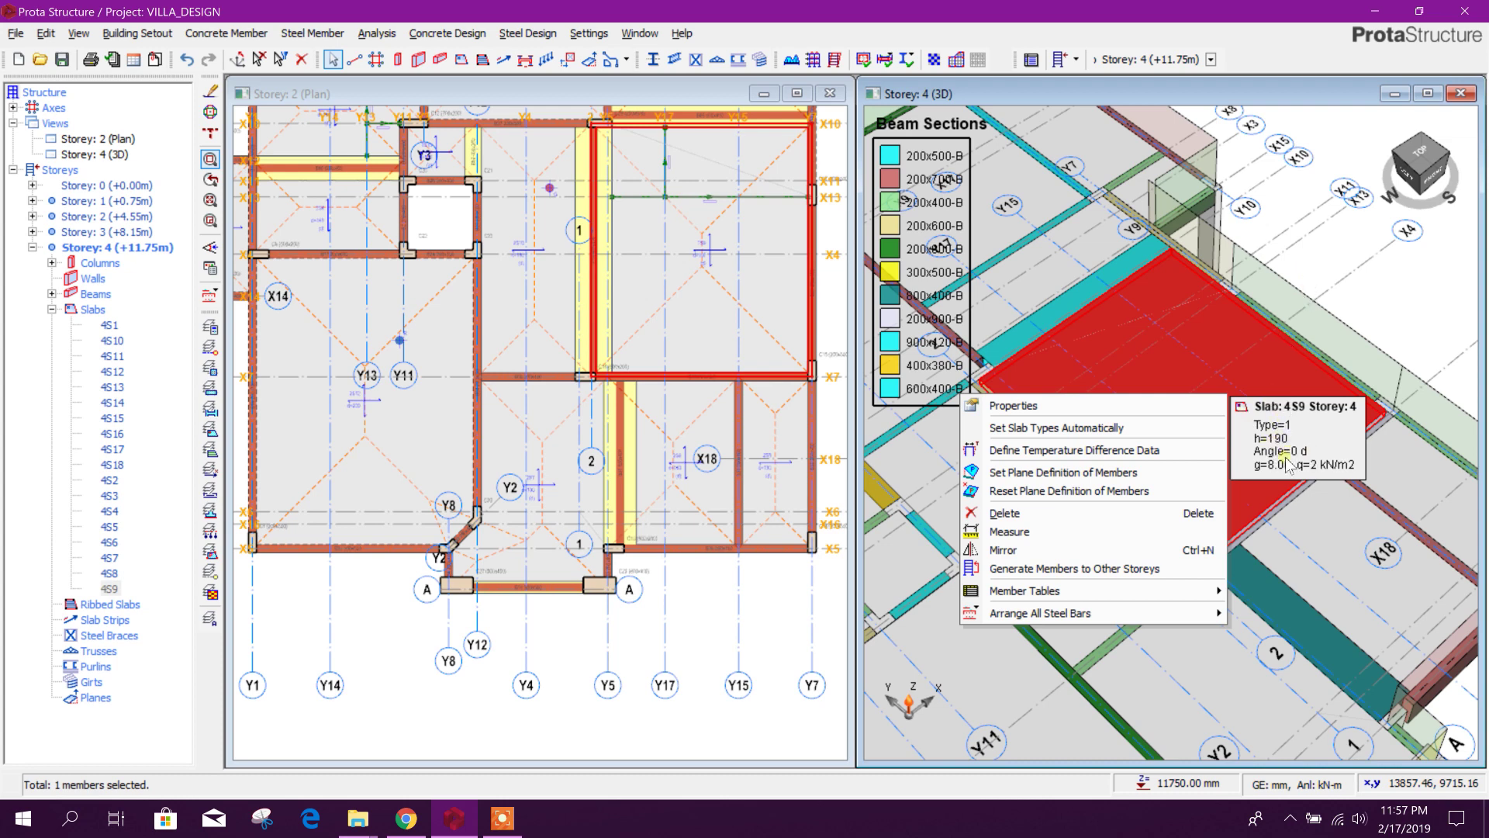
click(1321, 283)
mouse_move(1261, 363)
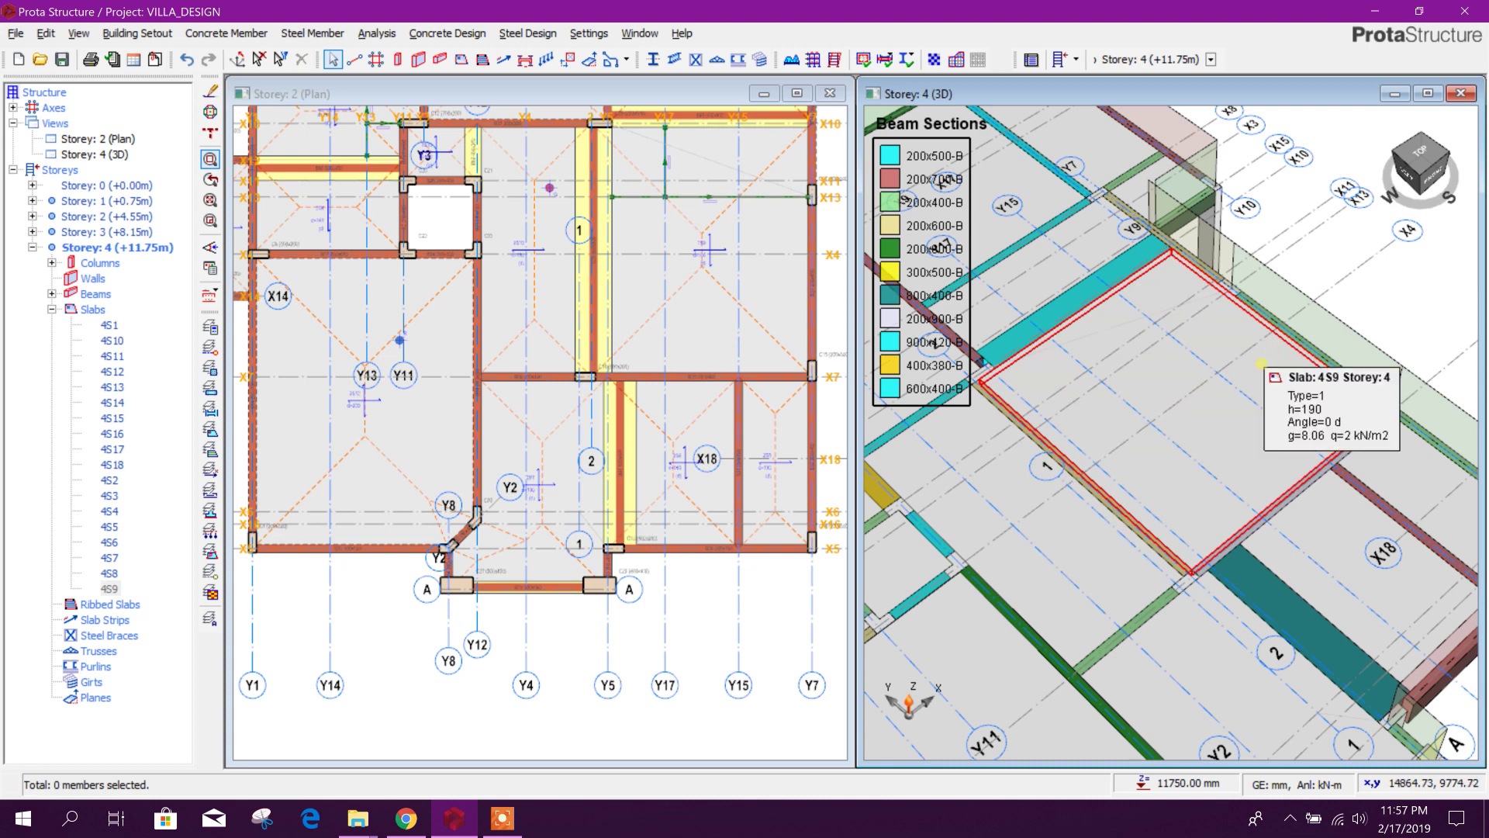
right_click(1262, 365)
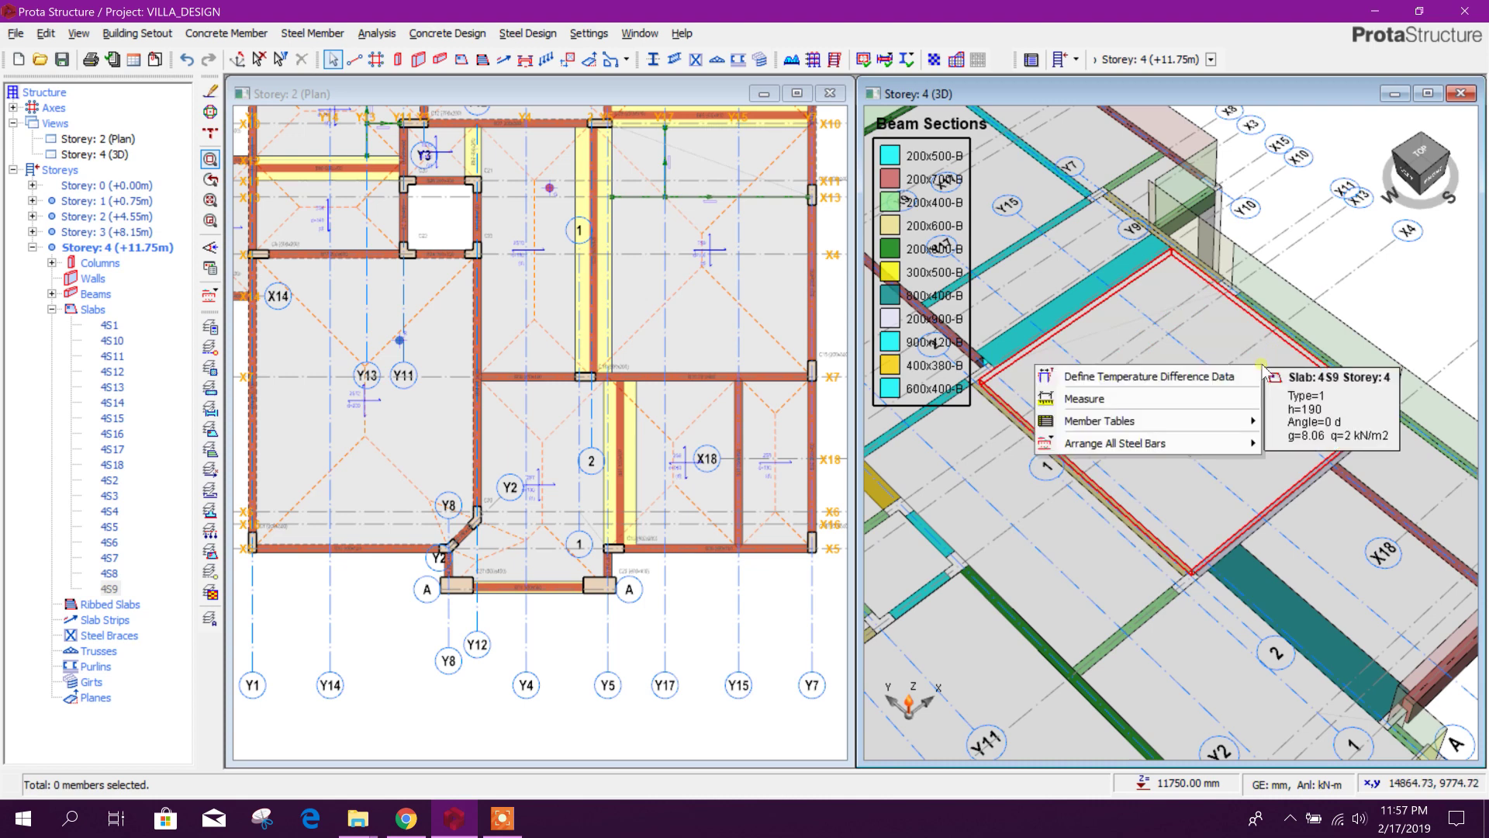
- Select slab 4S9 and update its relative level to -210 mm in the slab properties
click(1256, 318)
right_click(1232, 332)
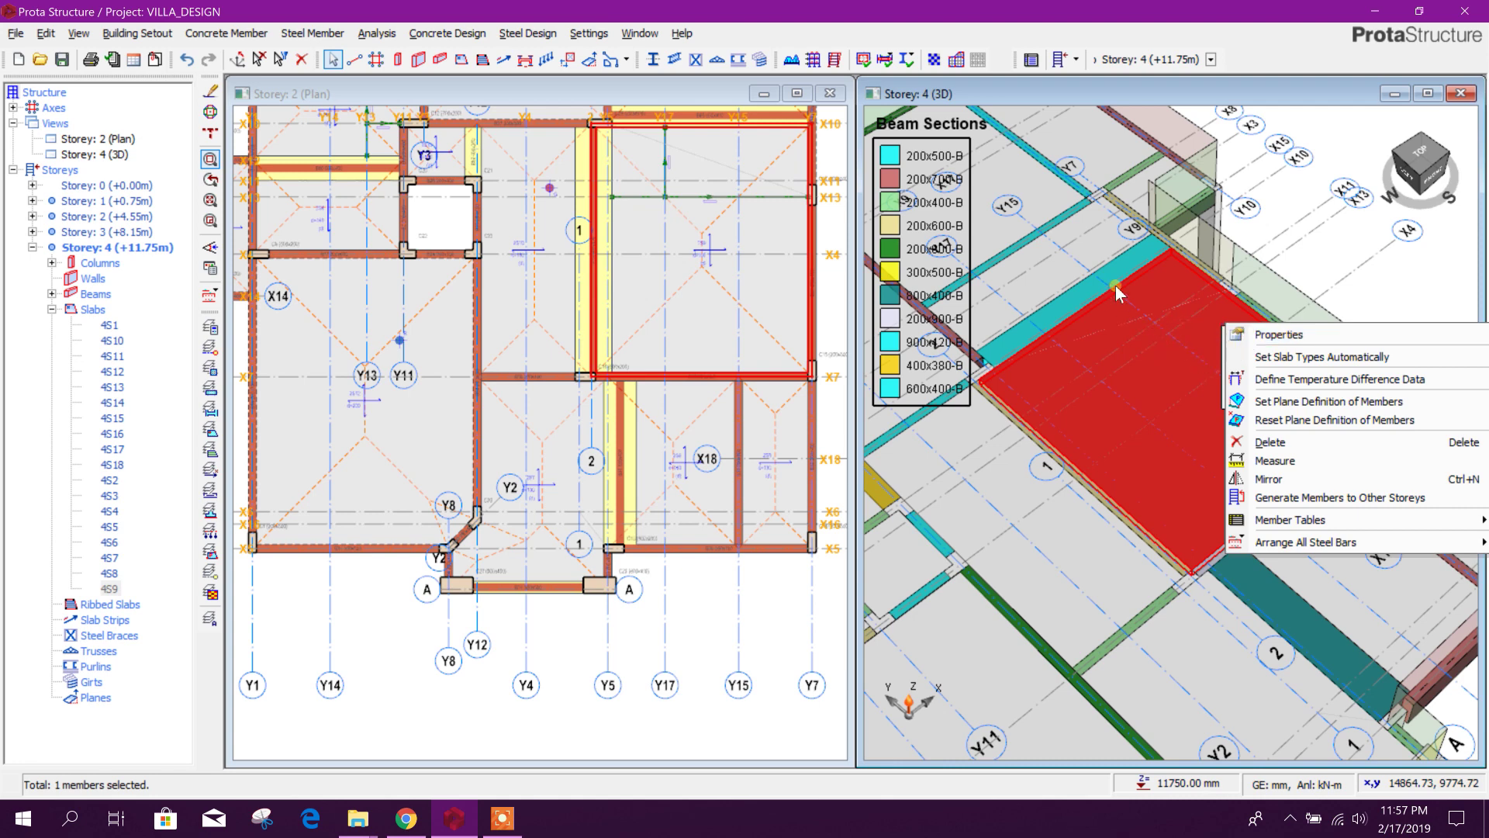
click(1268, 336)
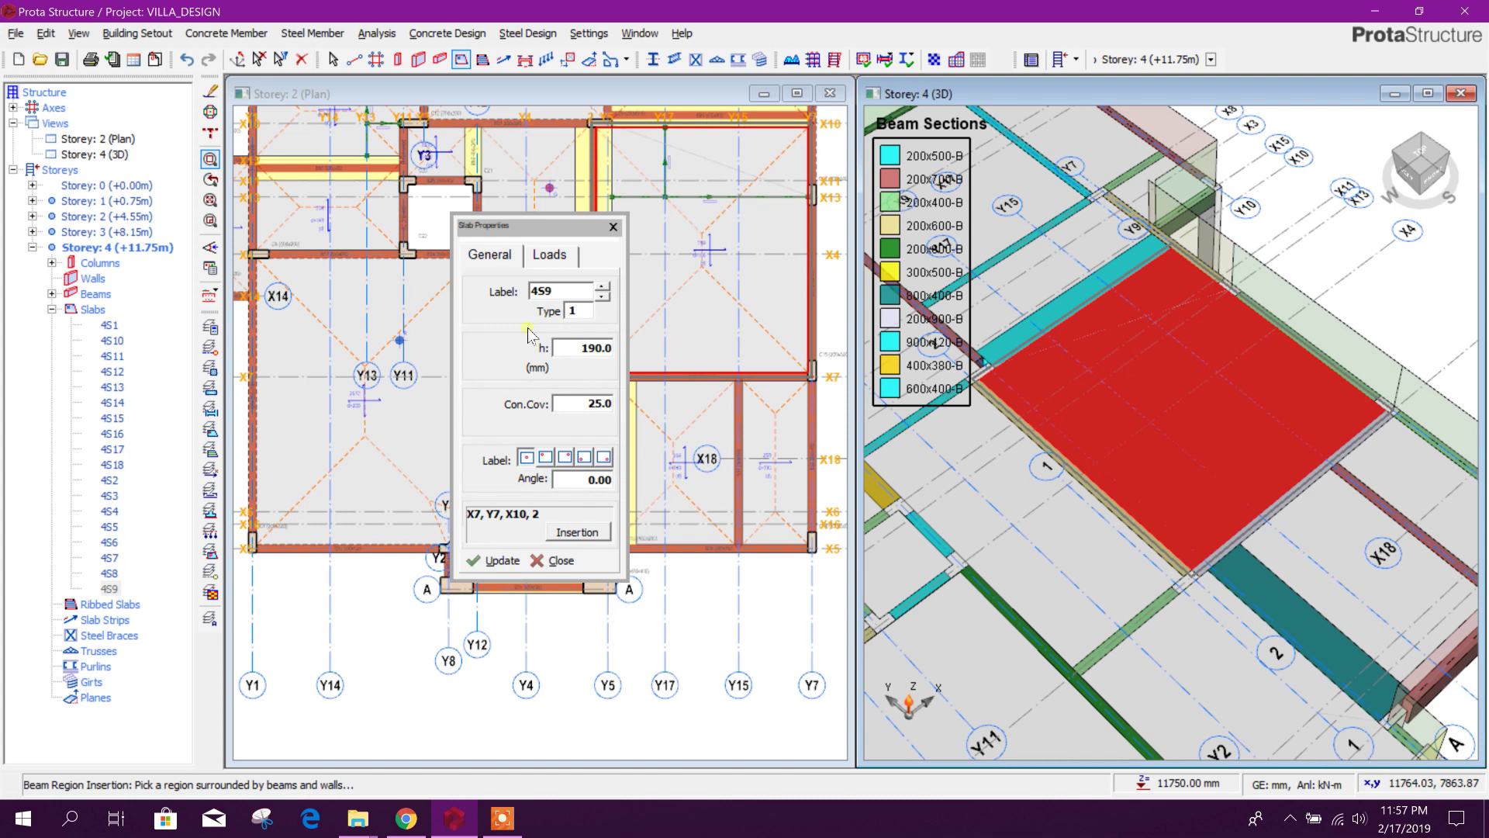
click(549, 256)
click(581, 401)
click(589, 456)
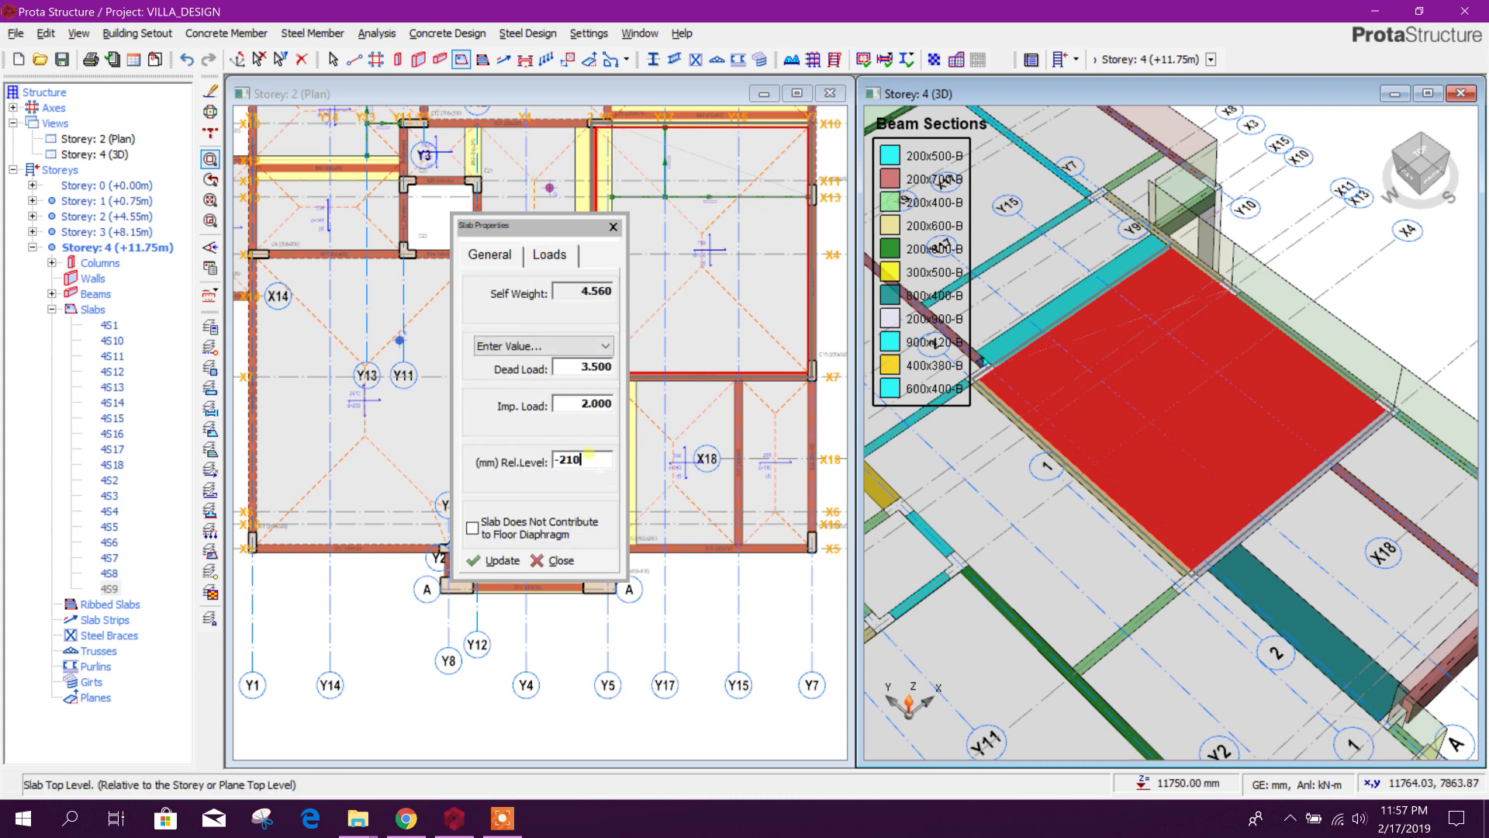
click(502, 562)
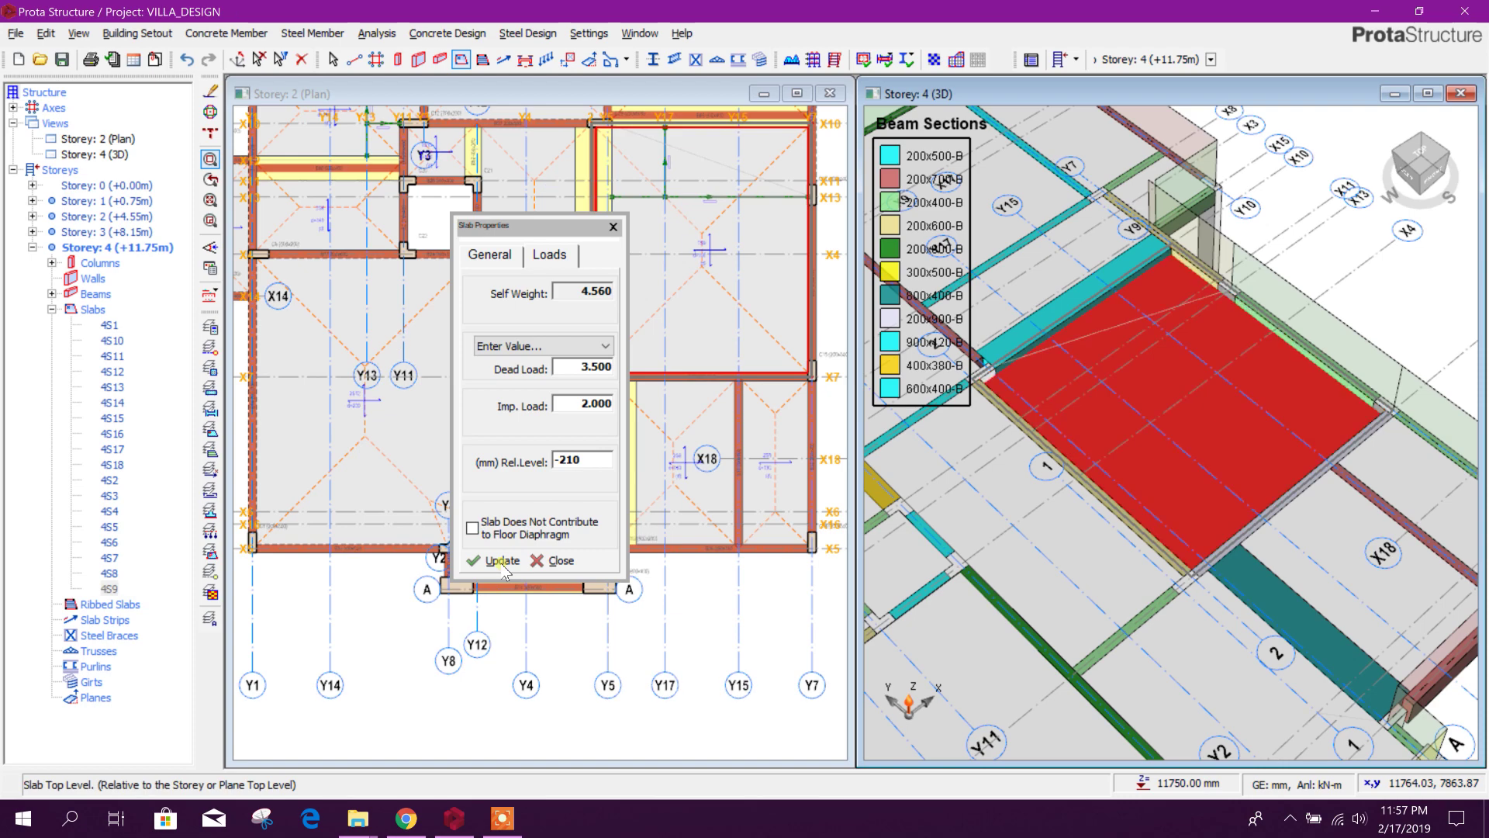
click(560, 560)
- Check from below how slab 4S9 meets the bottom of the adjoining 600x400 beam
scroll(1044, 415, down, 3)
mouse_move(1241, 558)
middle_down()
mouse_move(1214, 613)
mouse_move(1140, 504)
mouse_move(1016, 465)
mouse_move(1014, 425)
middle_up()
scroll(1014, 426, up, 2)
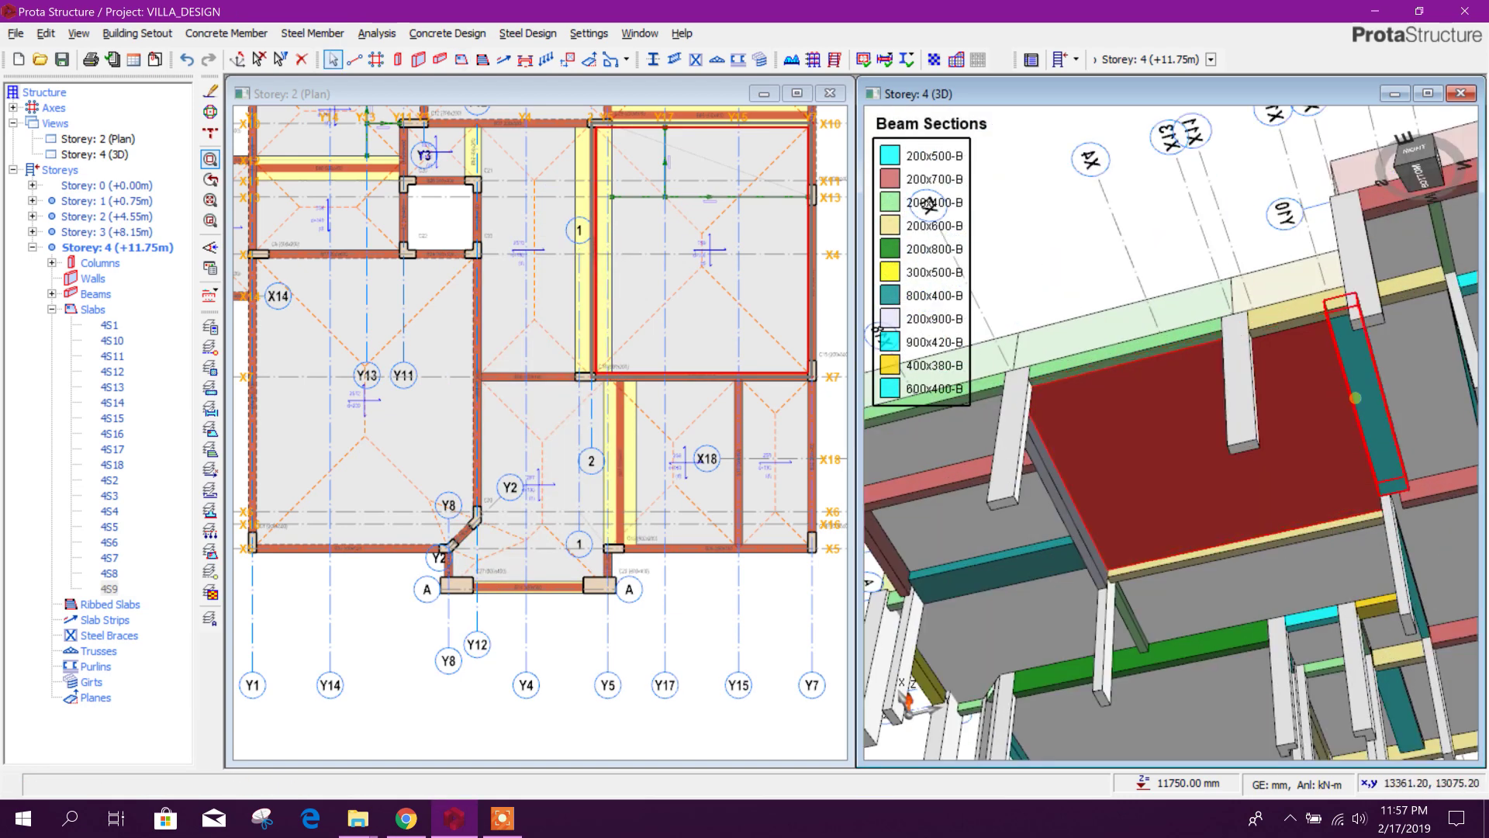
scroll(1390, 397, up, 2)
middle_drag(1390, 398, 1288, 353)
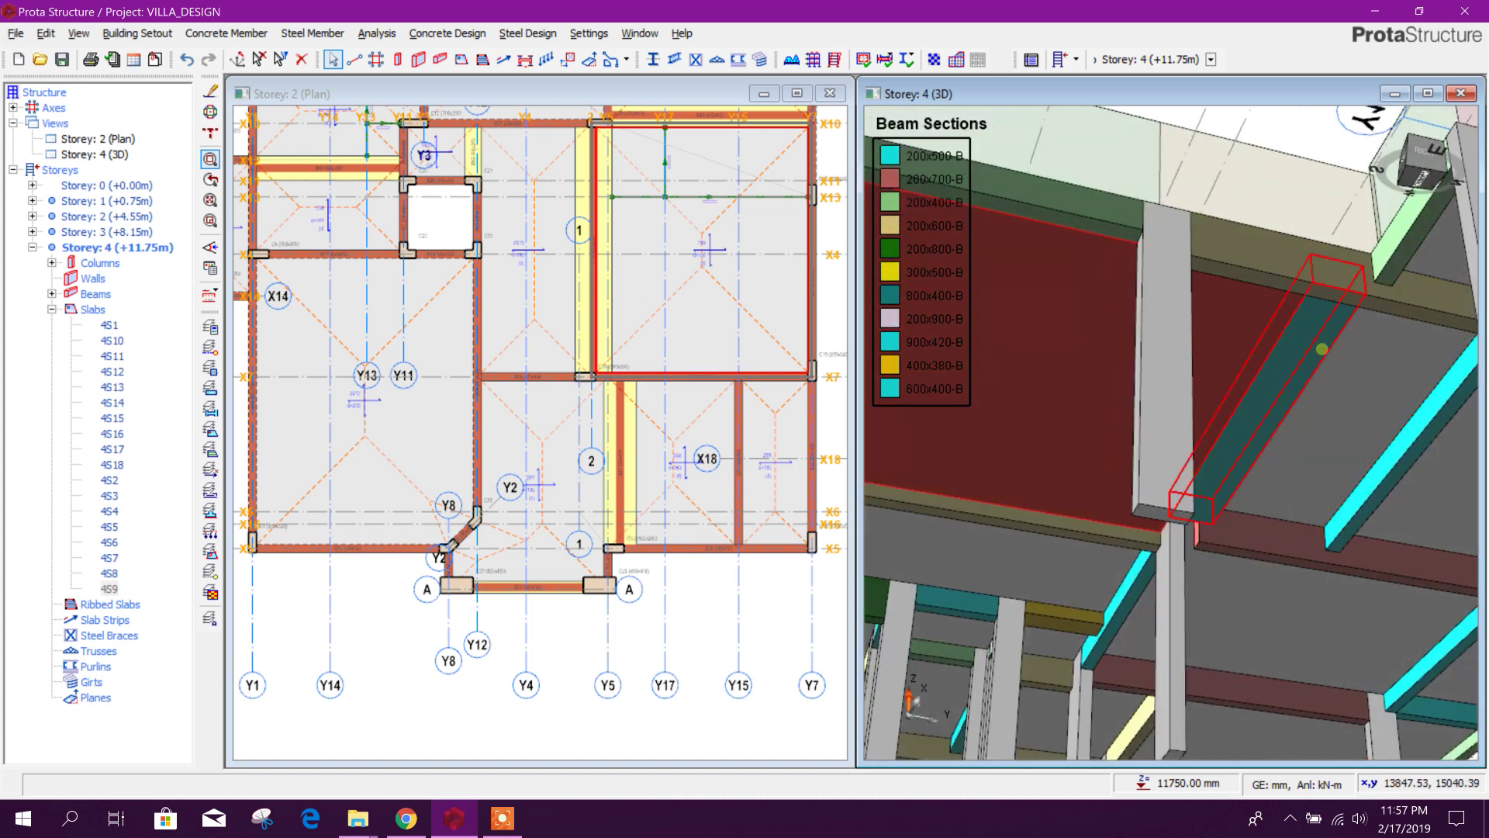
key(Escape)
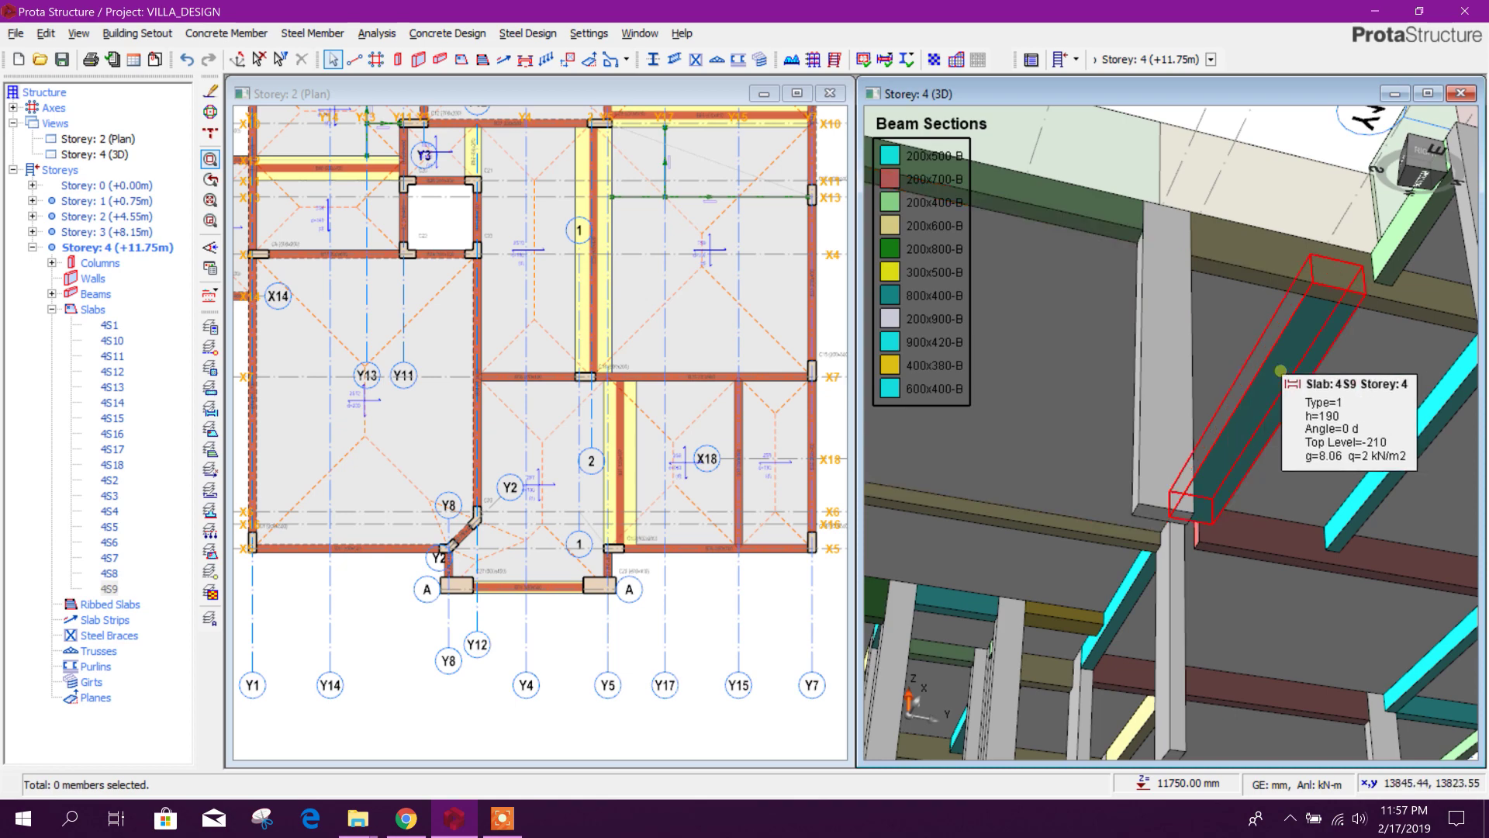
- Examine the lowered slab 4S9 and its surrounding beams from above in the 3D view
scroll(1272, 380, down, 5)
middle_drag(1272, 342, 1207, 405)
scroll(1207, 405, up, 5)
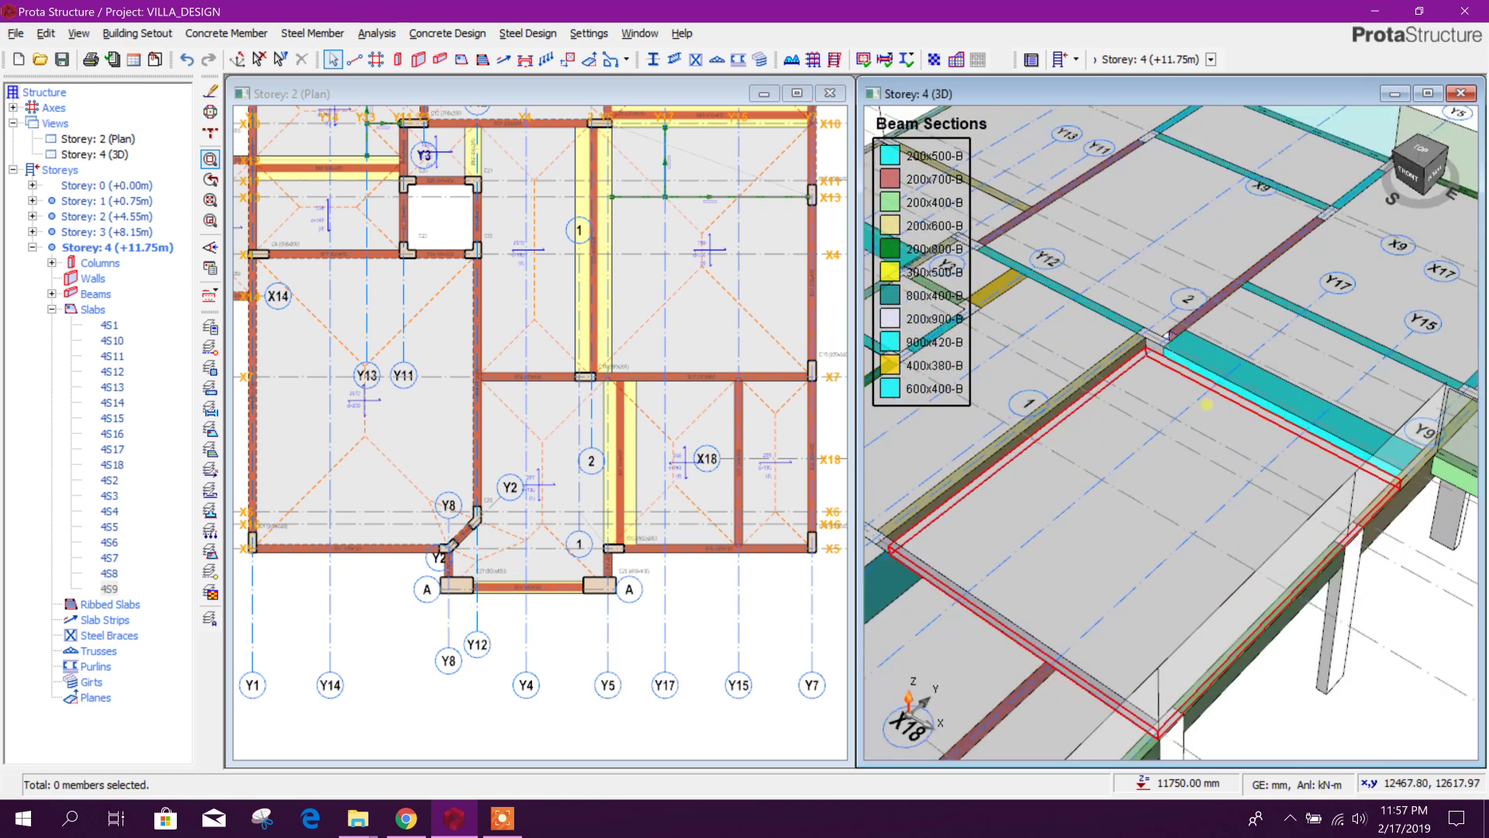
scroll(1207, 405, up, 2)
scroll(1222, 385, down, 3)
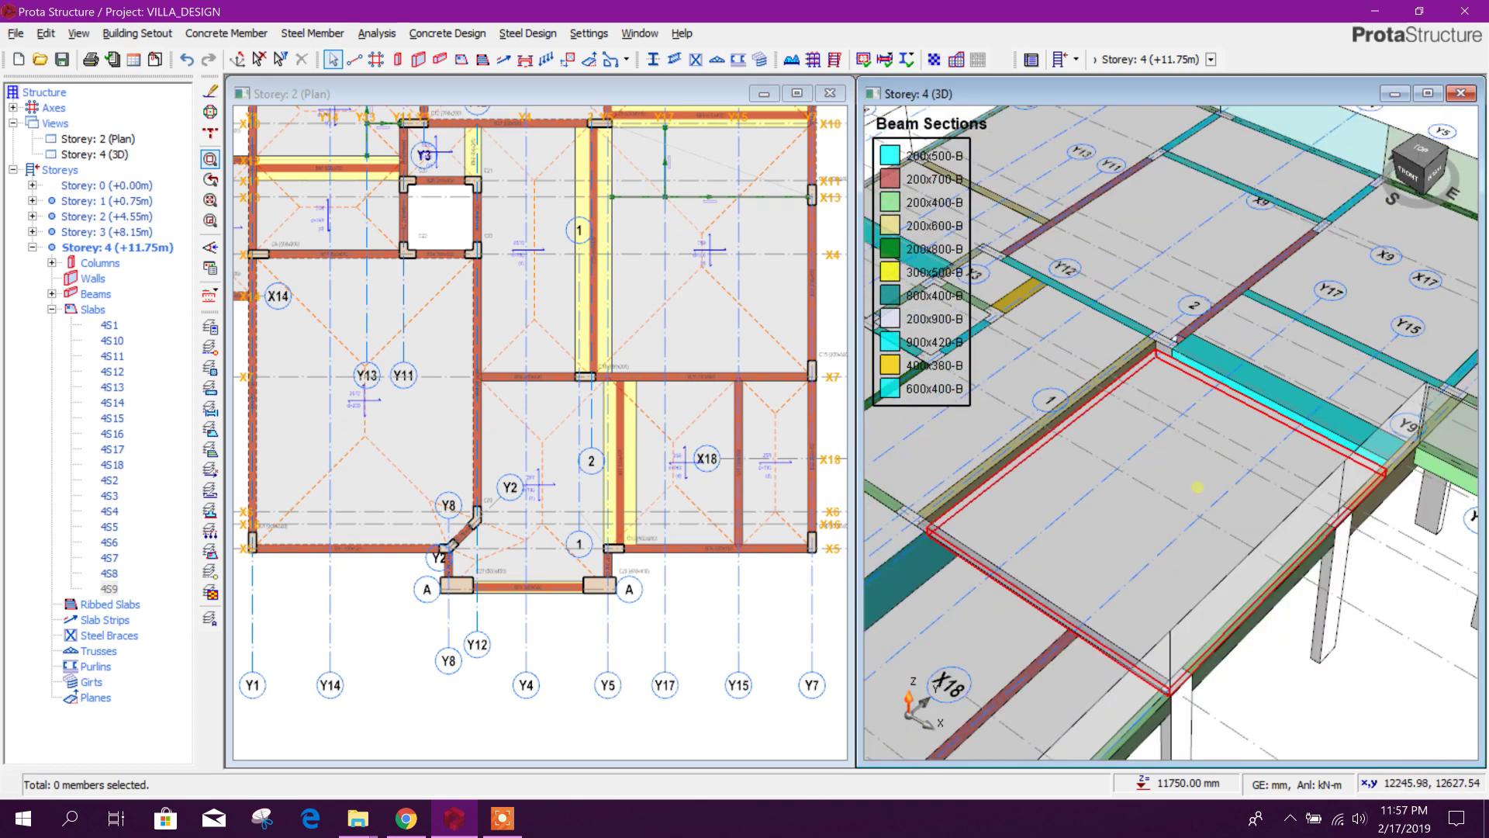
scroll(1198, 487, down, 3)
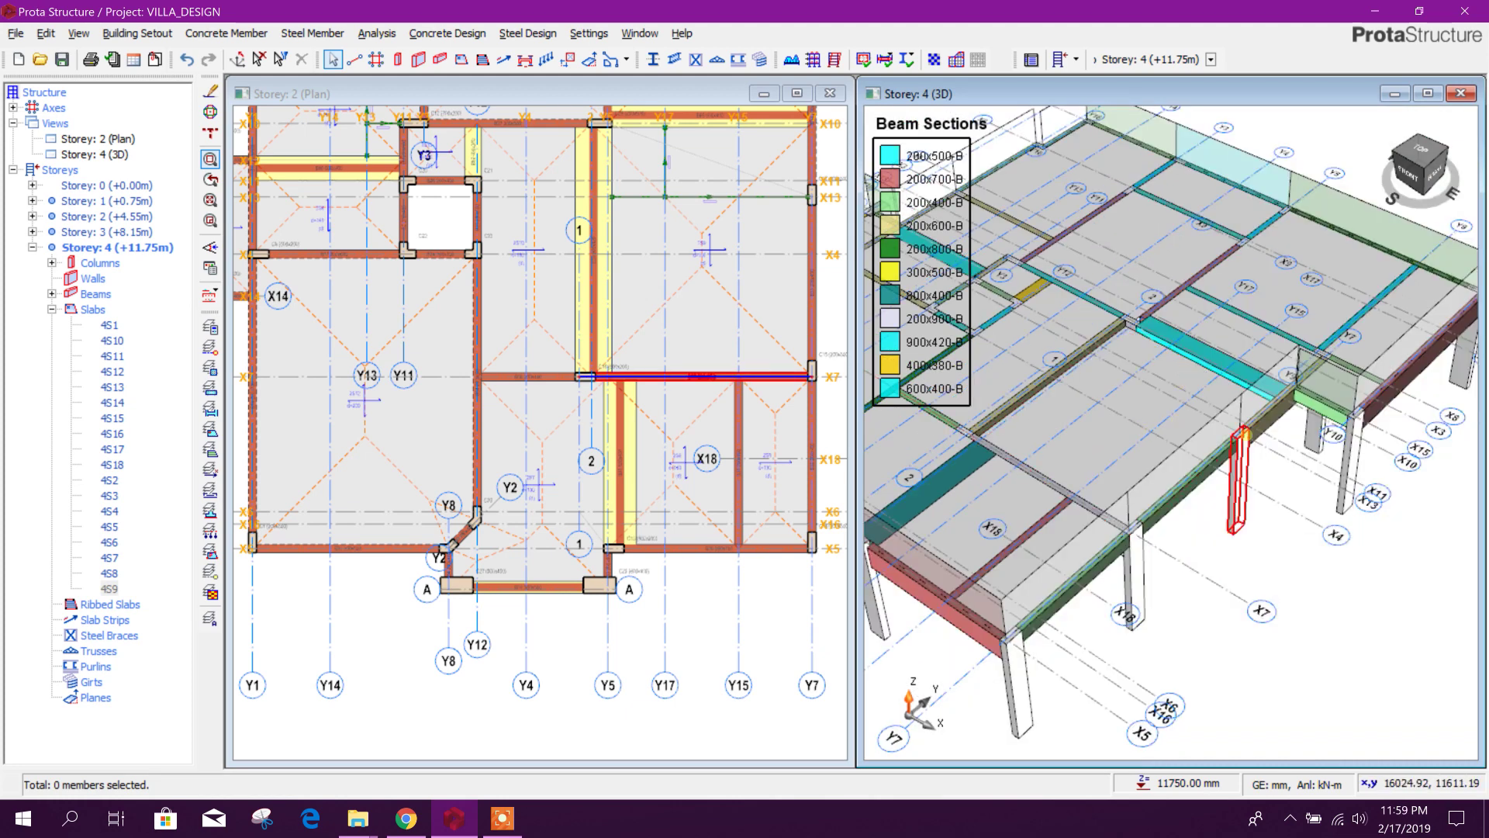
- Examine the overall Storey 4 structure, its slabs, beams and columns, from several sides in the 3D view
middle_drag(1247, 642, 1292, 577)
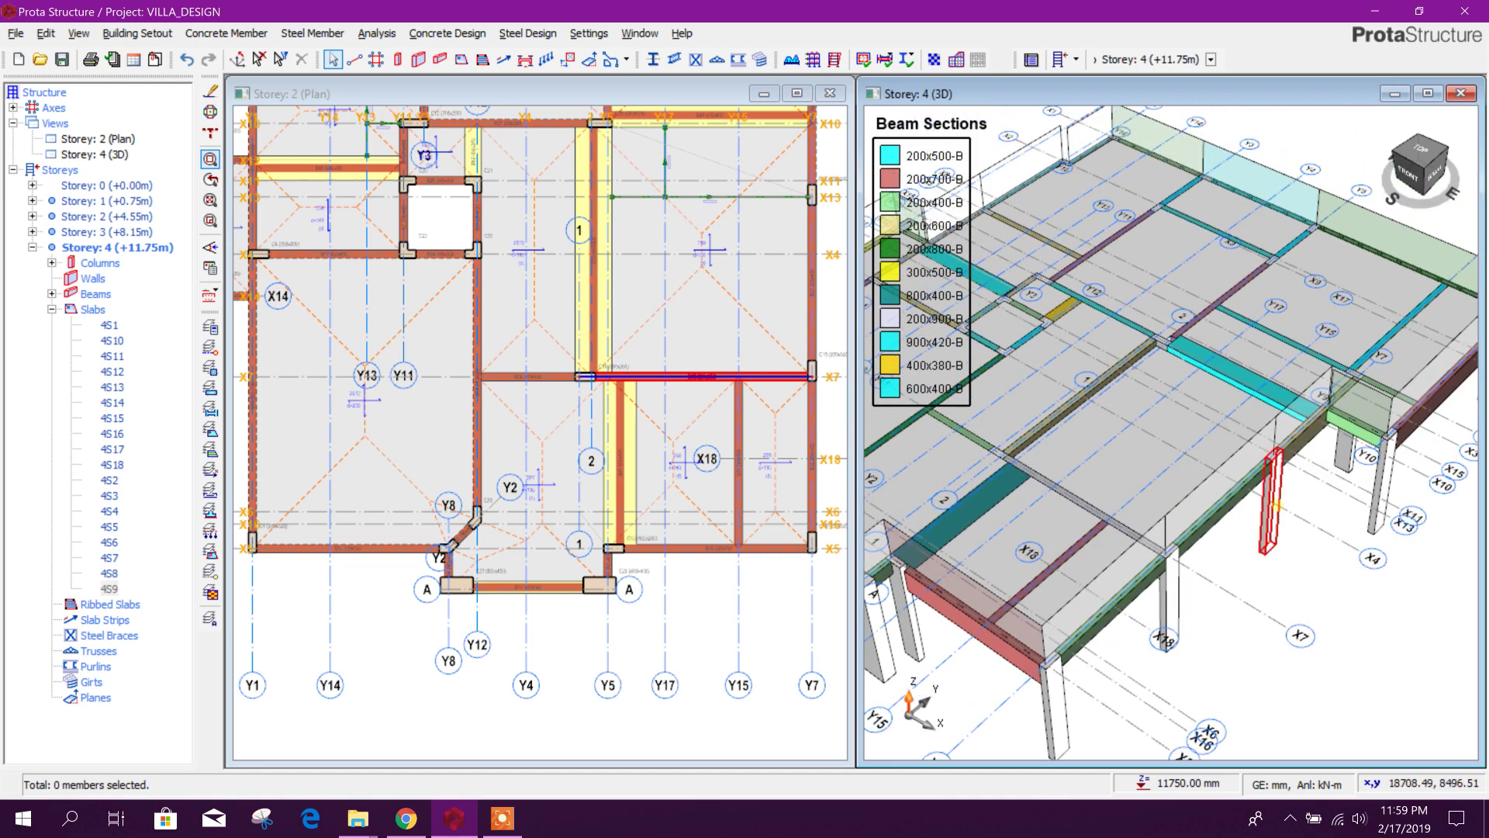
middle_drag(1277, 506, 1306, 432)
scroll(1300, 459, down, 2)
scroll(1310, 412, up, 2)
scroll(1310, 412, down, 2)
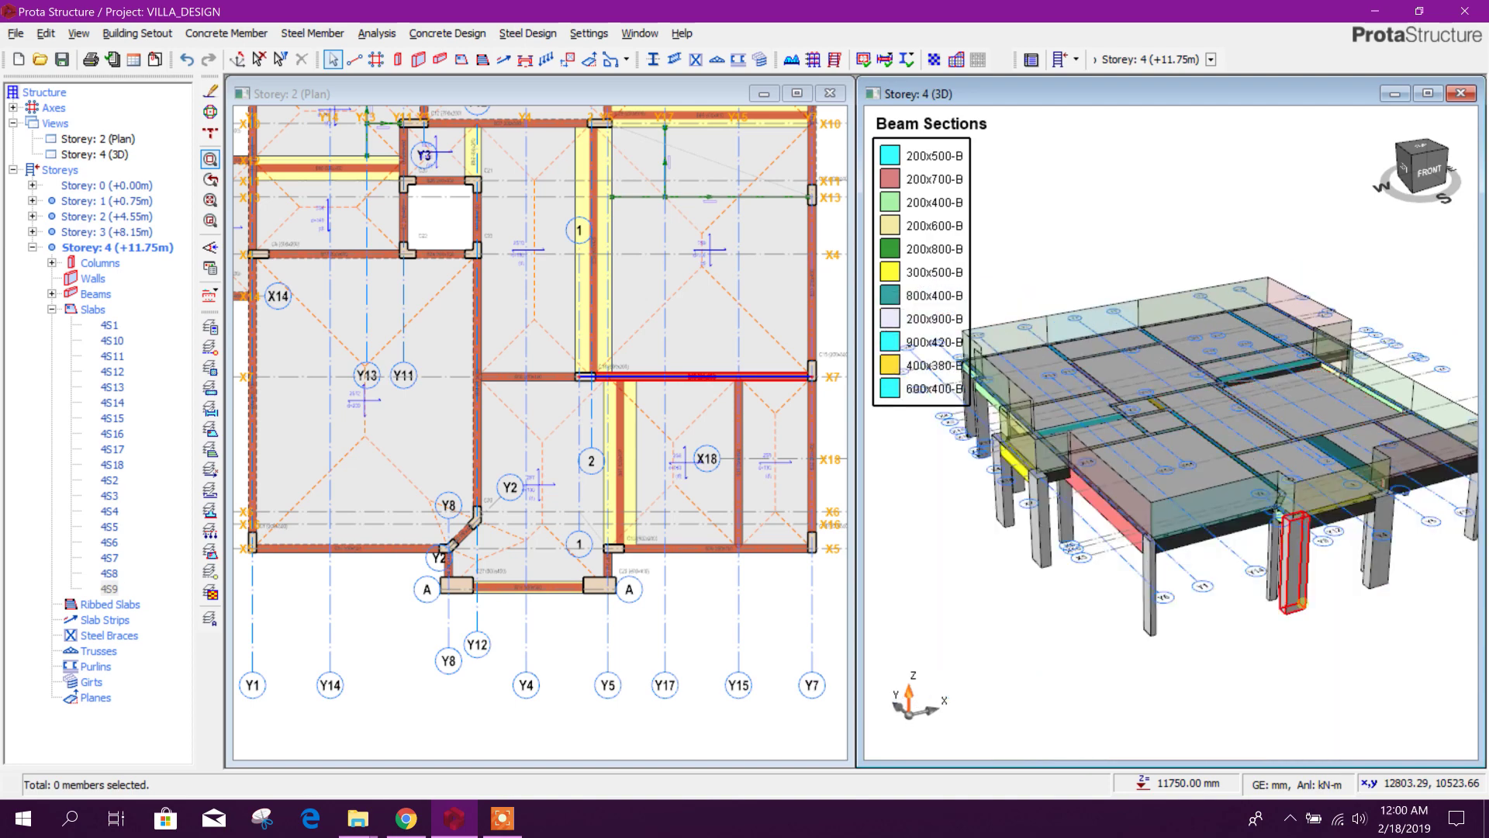
shift+middle_drag(1302, 603, 1352, 648)
scroll(1238, 386, up, 2)
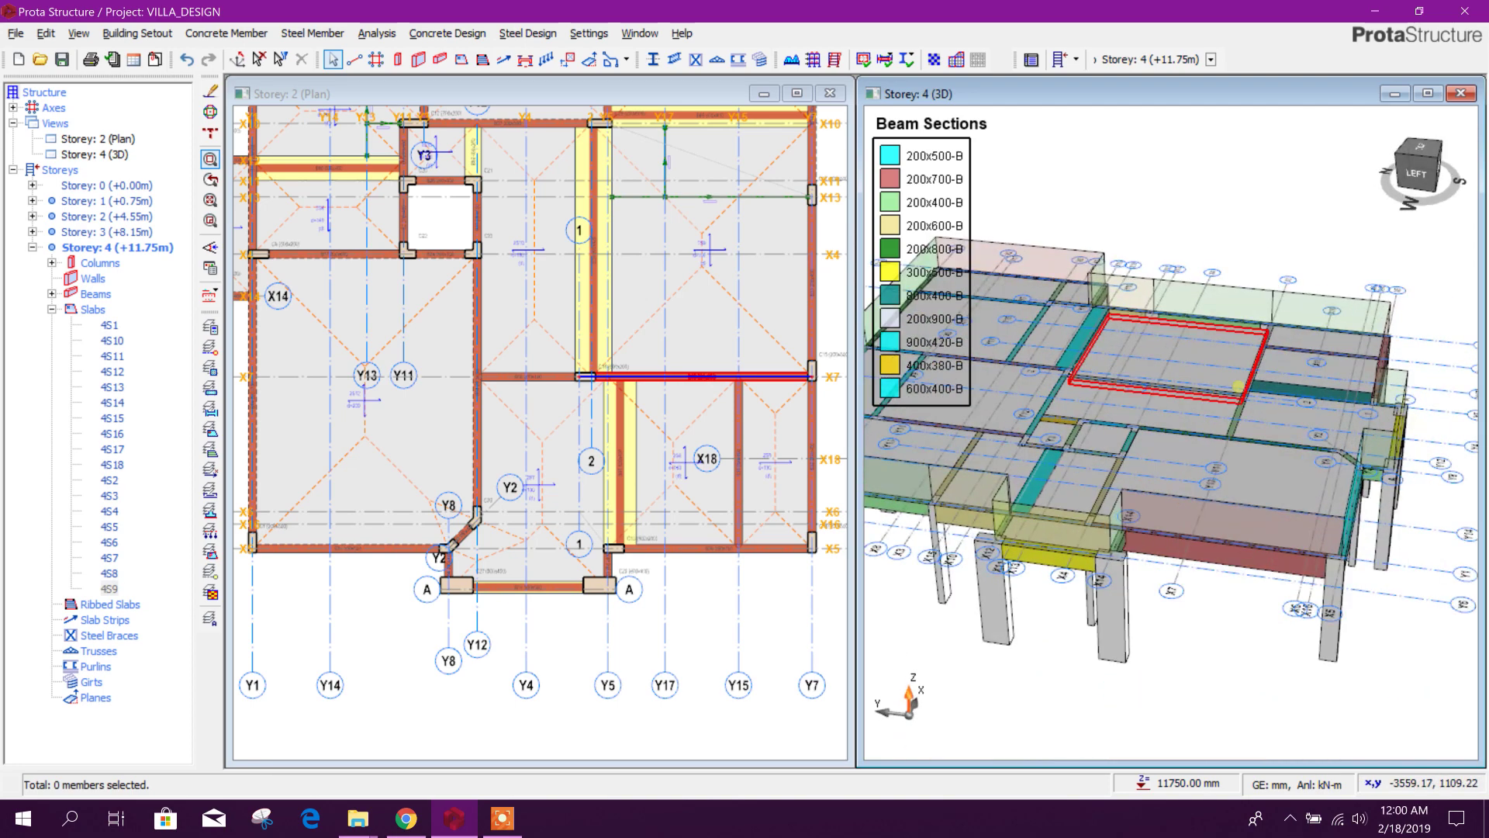
middle_drag(1239, 386, 1318, 366)
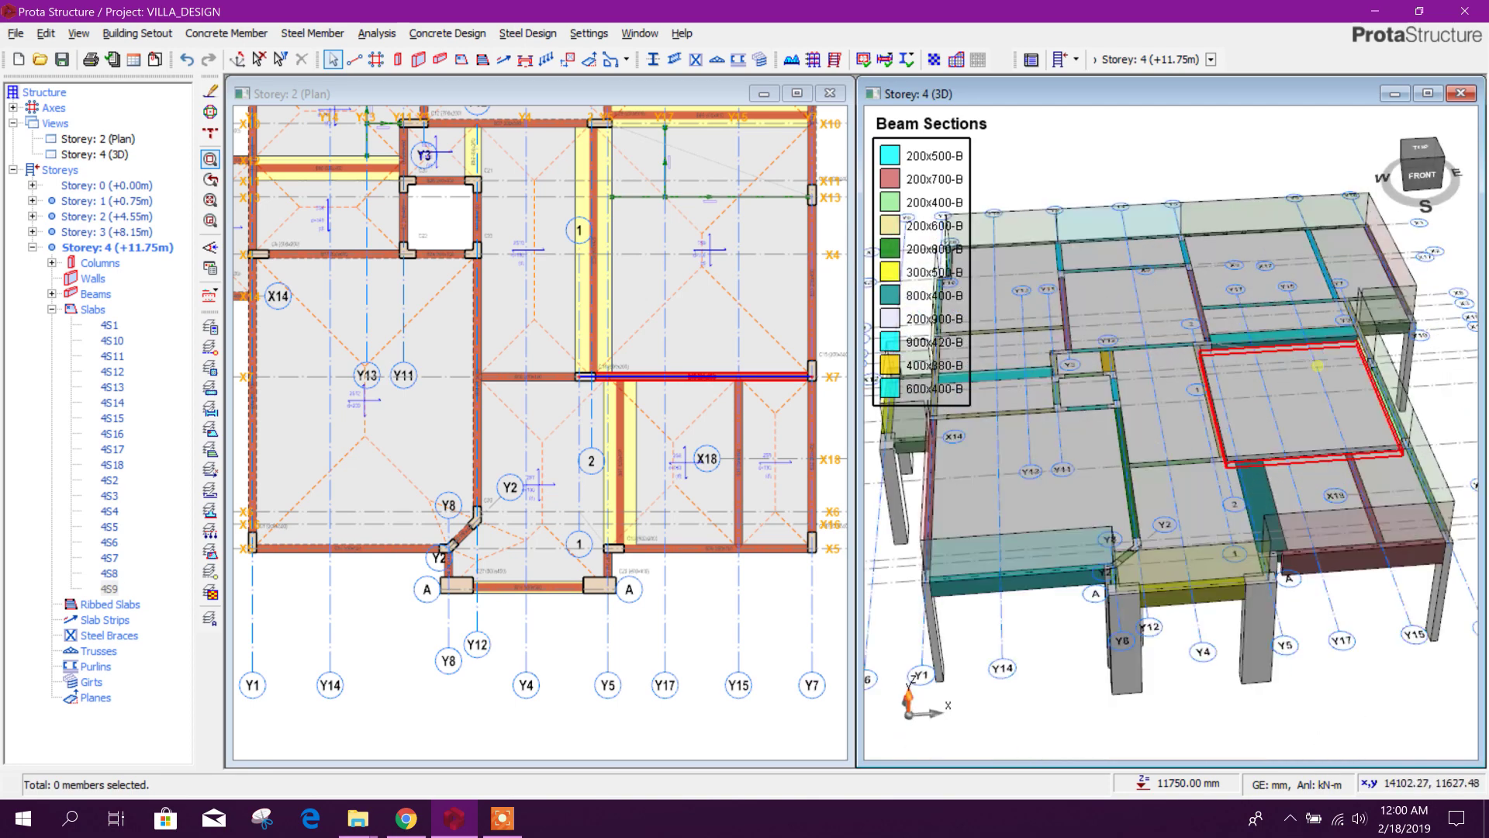
mouse_move(1022, 640)
middle_down()
mouse_move(1068, 636)
mouse_move(1081, 543)
middle_up()
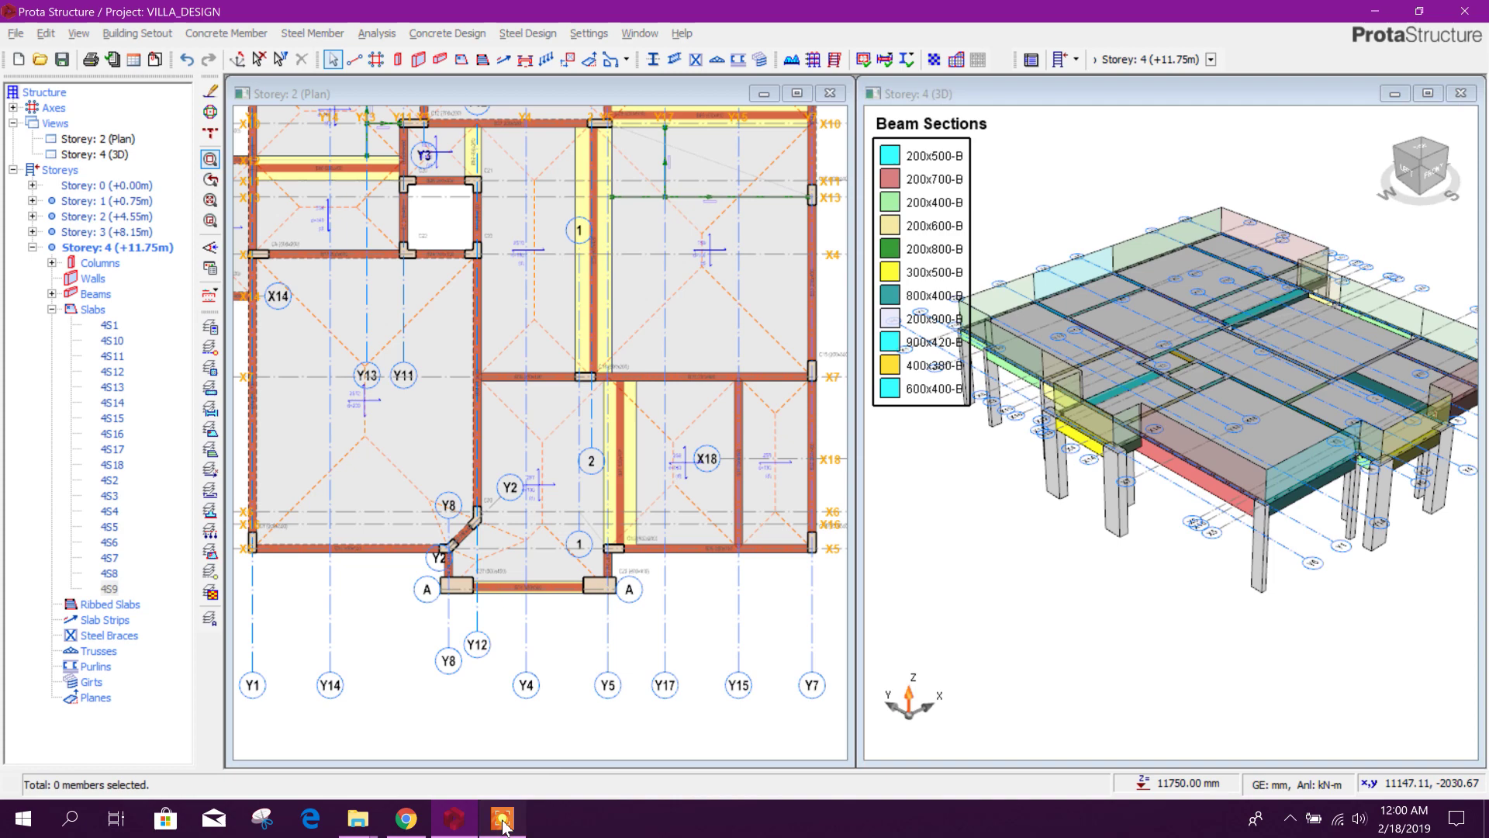